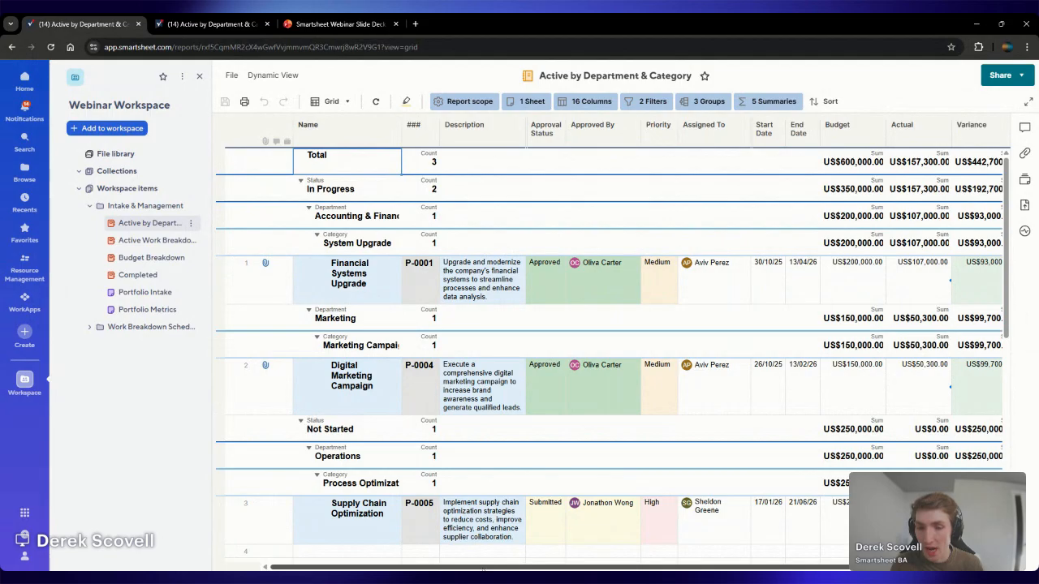
Review the Active by Department & Category report, the Budget Breakdown report and the Portfolio Intake sheet, dismissing the AI tools pane
{"action": "mouse_move", "coordinate": [482, 569]}
{"action": "left_mouse_down"}
{"action": "mouse_move", "coordinate": [584, 569]}
{"action": "mouse_move", "coordinate": [496, 569]}
{"action": "left_mouse_up"}
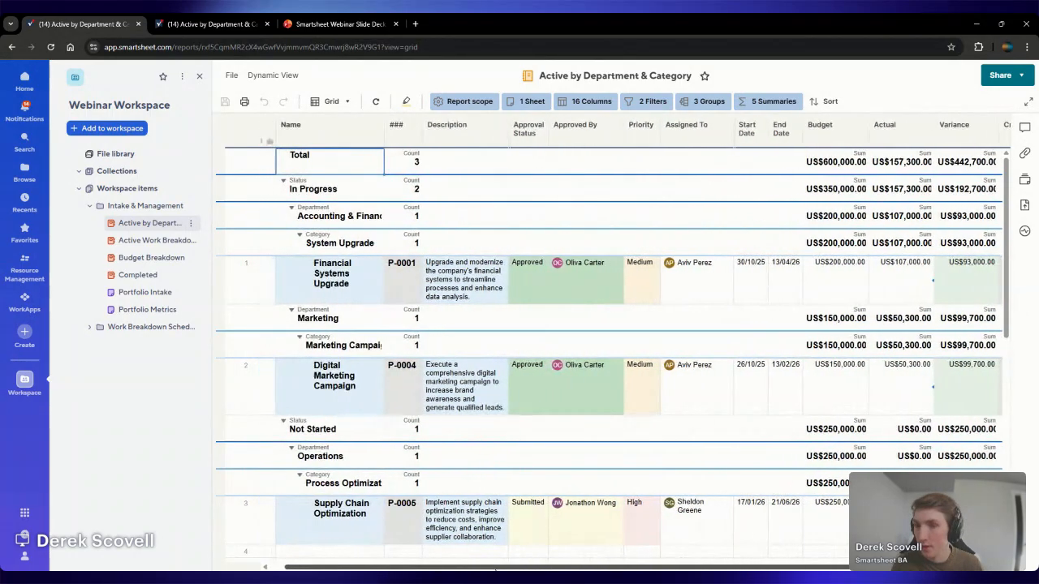
{"action": "left_click", "coordinate": [165, 259]}
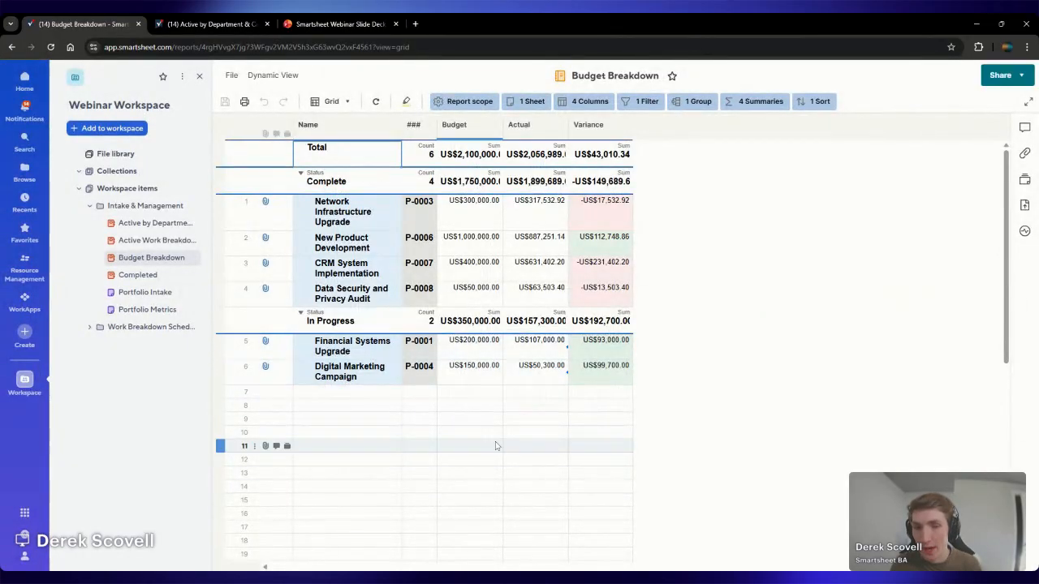
{"action": "left_click", "coordinate": [147, 294]}
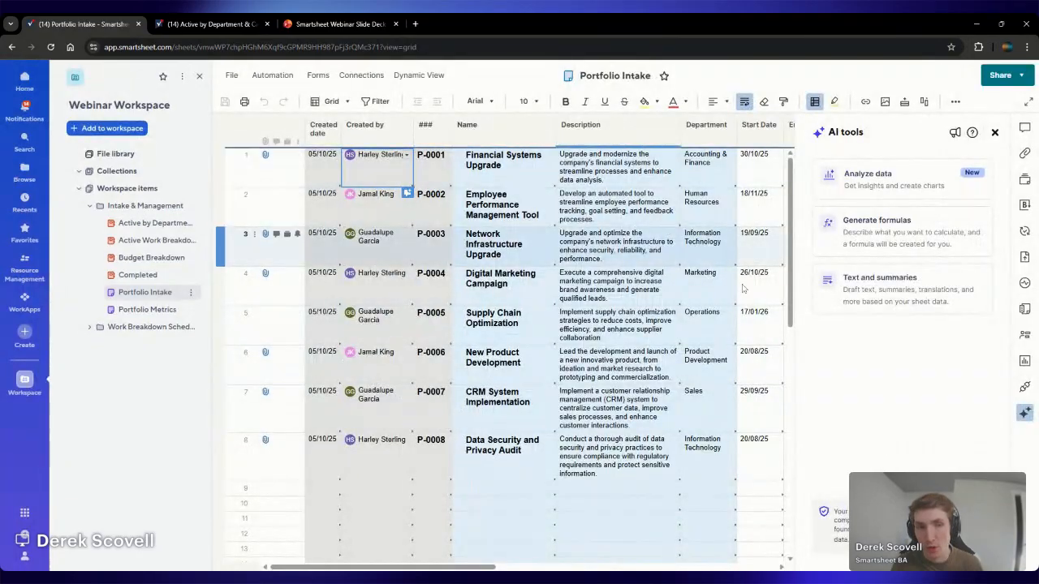
{"action": "left_click", "coordinate": [994, 132]}
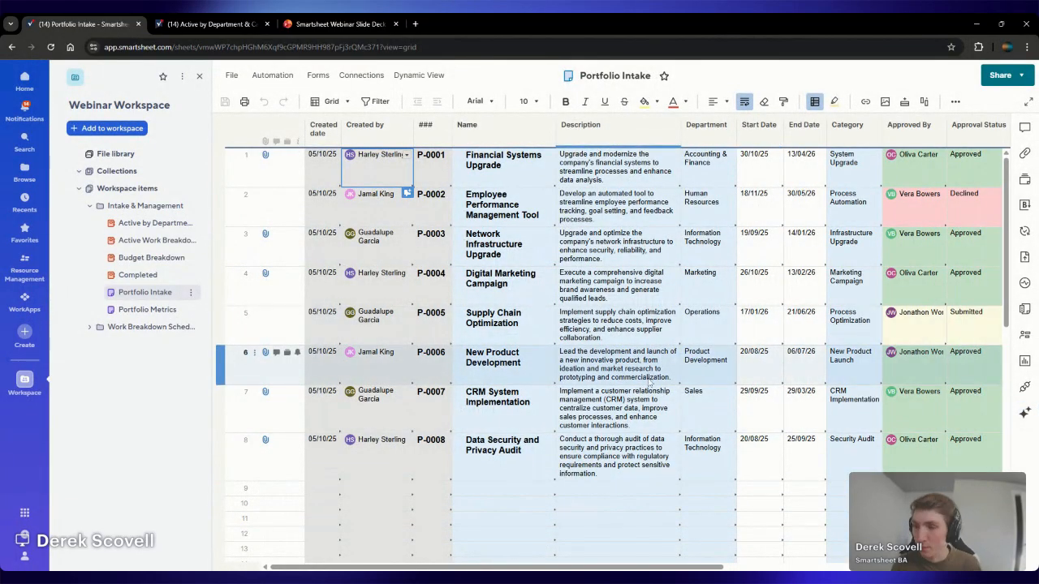
Examine the Status metrics in the Portfolio Metrics sheet and collapse that group again
{"action": "left_click", "coordinate": [162, 310]}
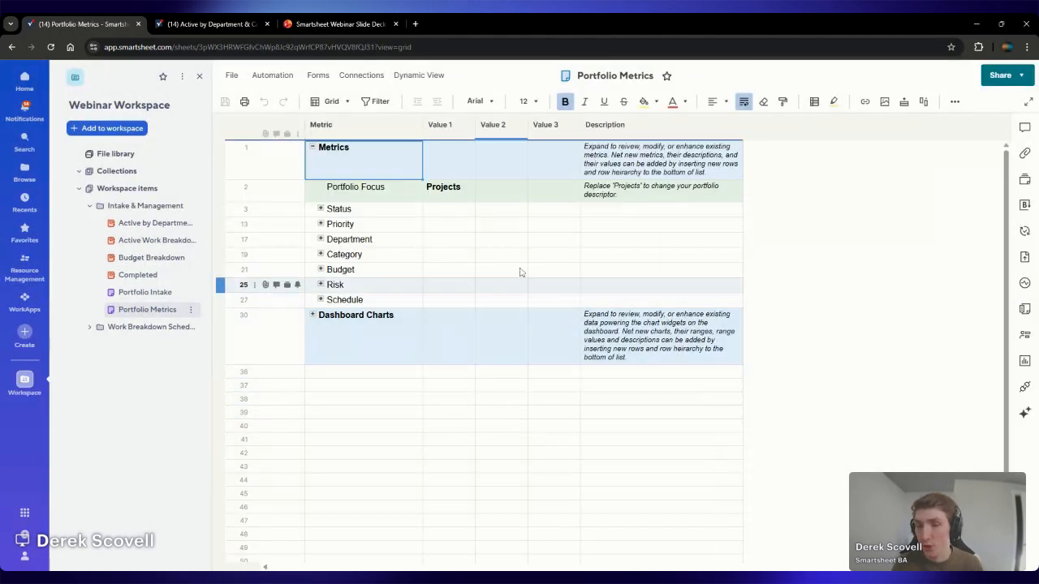
{"action": "left_click", "coordinate": [320, 209]}
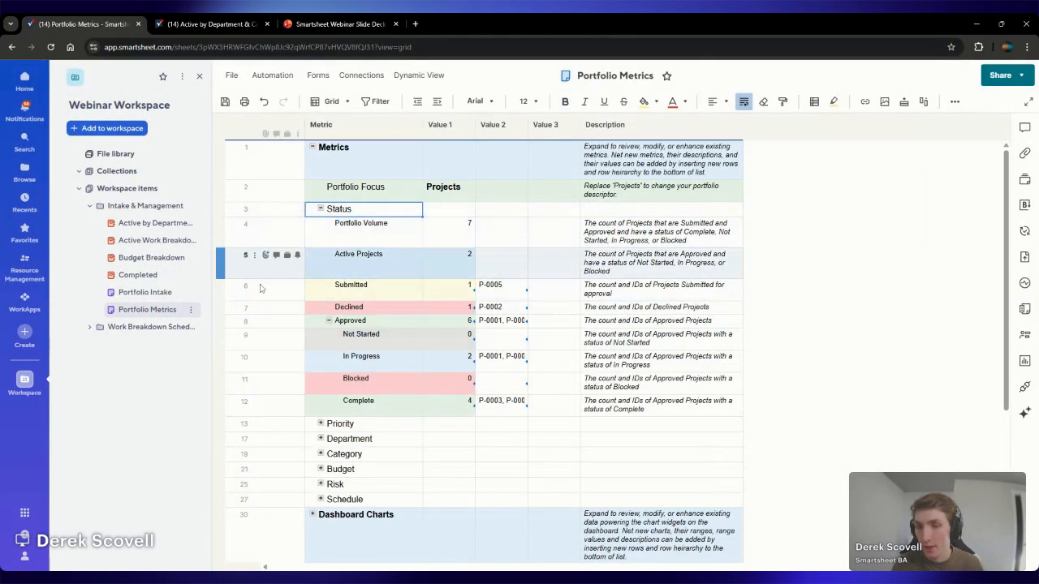
{"action": "left_click", "coordinate": [321, 209]}
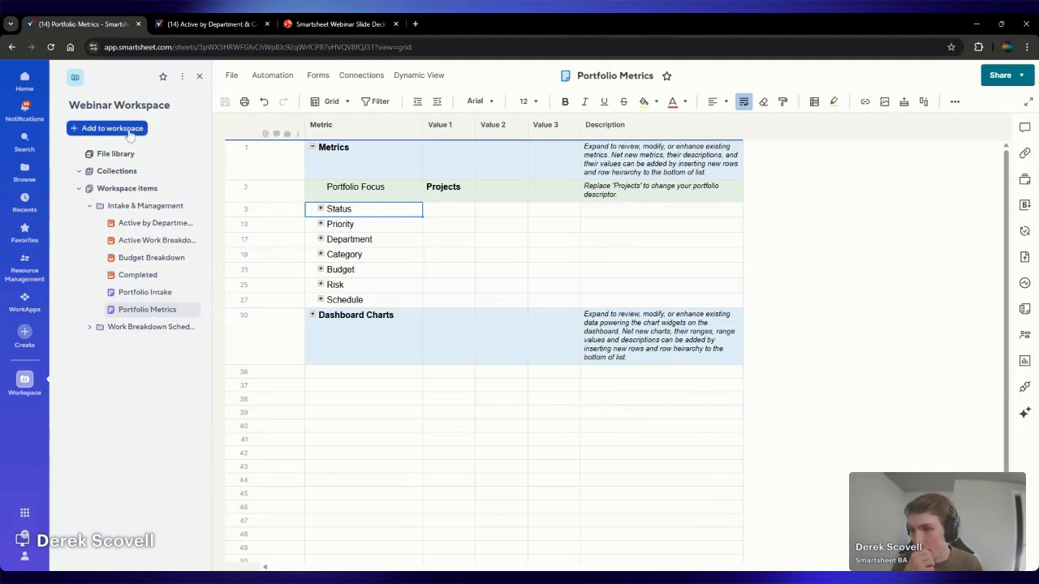
Create a dashboard in the Intake & Management folder and name it "Portfolio Overview Dashboard"
{"action": "left_click", "coordinate": [191, 206]}
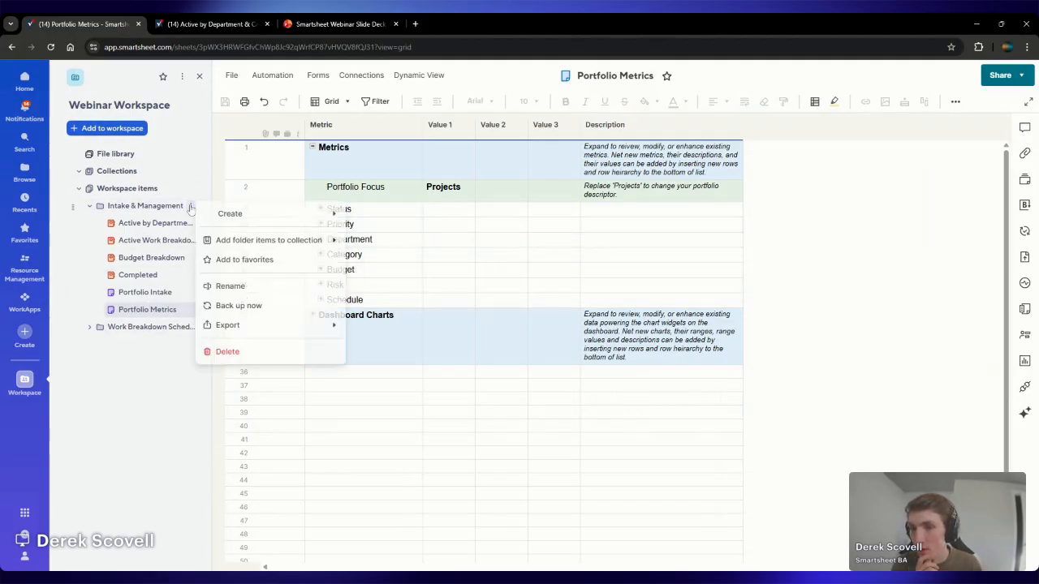
{"action": "left_click", "coordinate": [424, 283]}
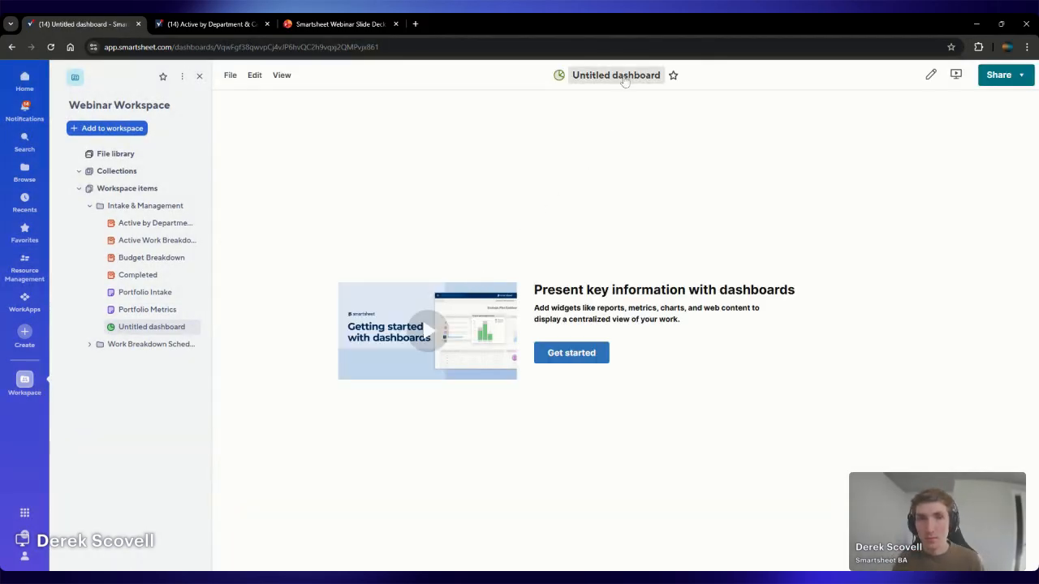
{"action": "type", "text": "Portfolio Over"}
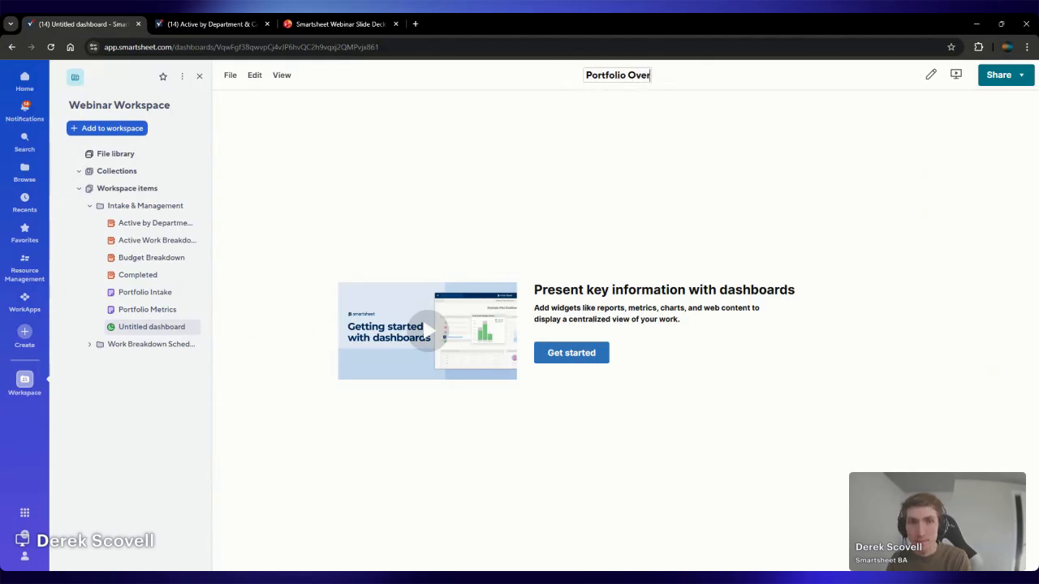
{"action": "type", "text": "view Dash"}
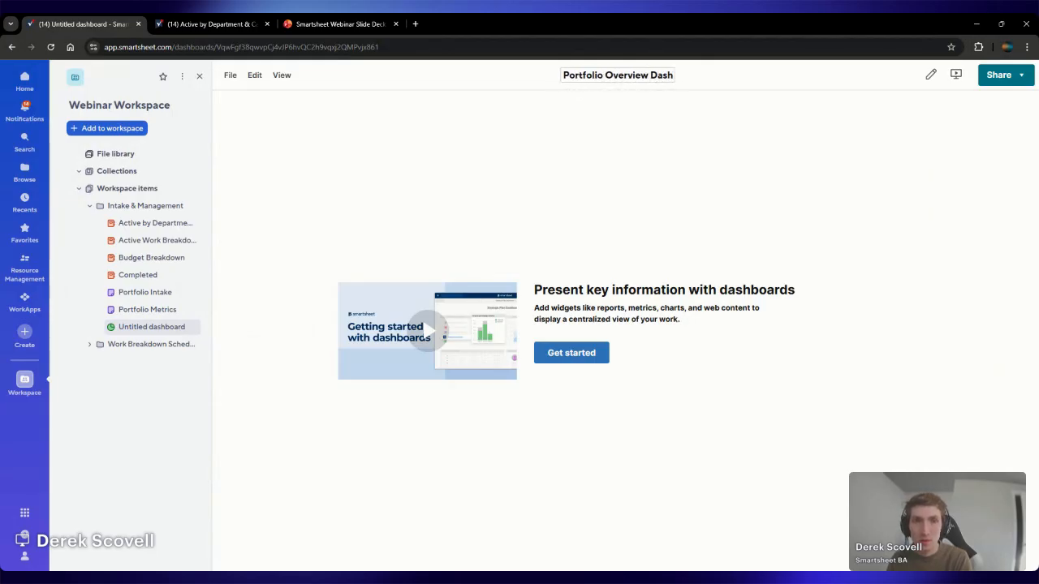
{"action": "type", "text": "board"}
{"action": "key", "text": "Return"}
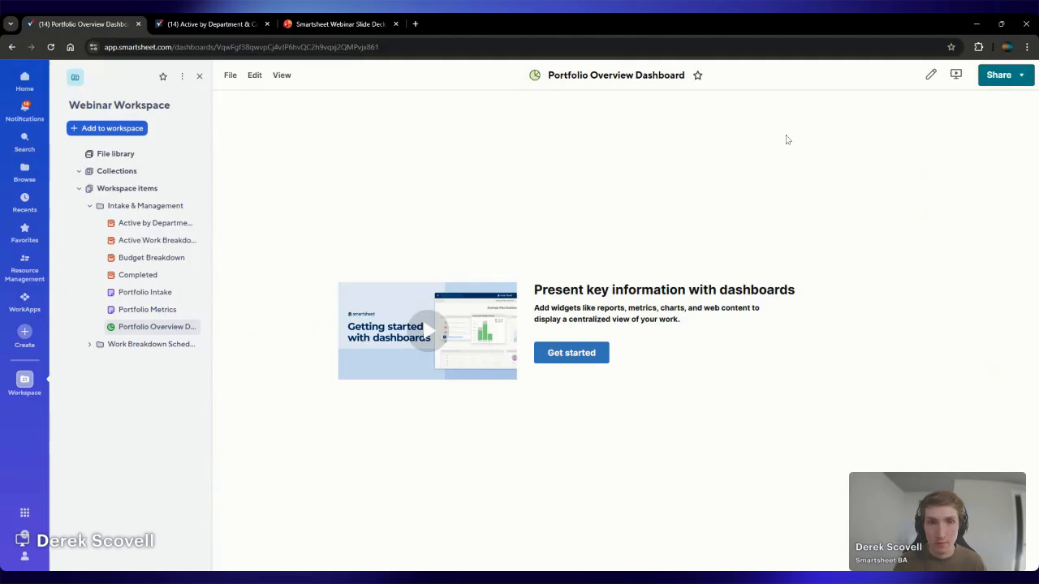
Start editing the dashboard and add a title widget reading "Portfolio Overview Dashboard"
{"action": "left_click", "coordinate": [931, 73]}
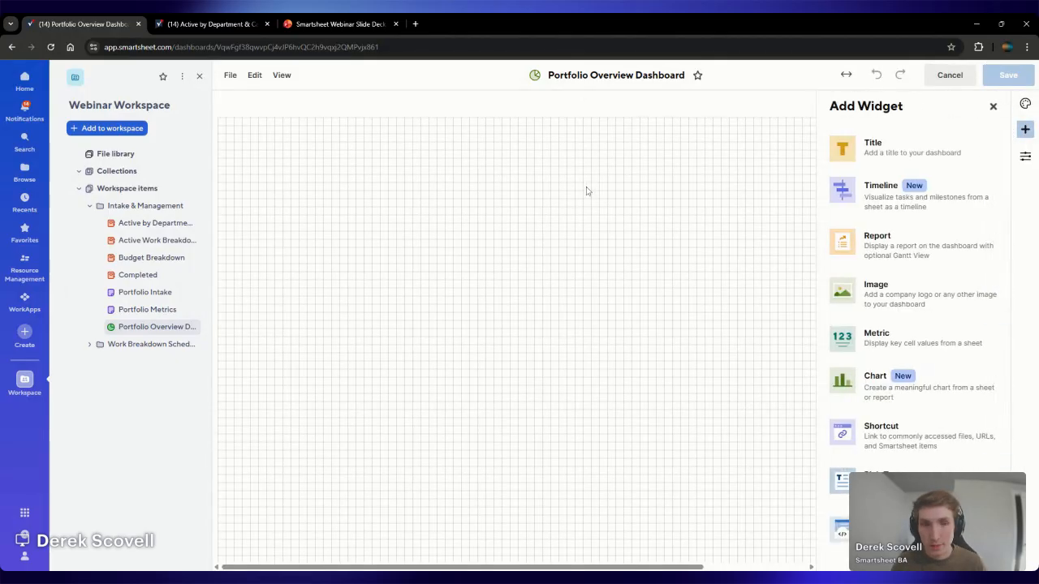
{"action": "left_click", "coordinate": [996, 138]}
{"action": "left_click", "coordinate": [370, 122]}
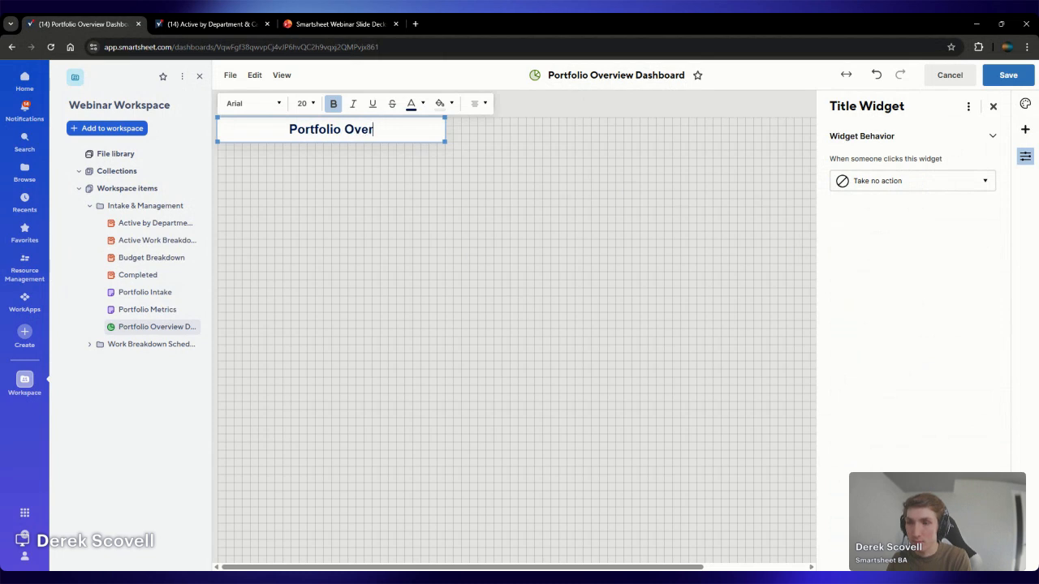
{"action": "type", "text": "Portfolio Overview Dsa"}
{"action": "key", "text": "BackSpace"}
{"action": "key", "text": "BackSpace"}
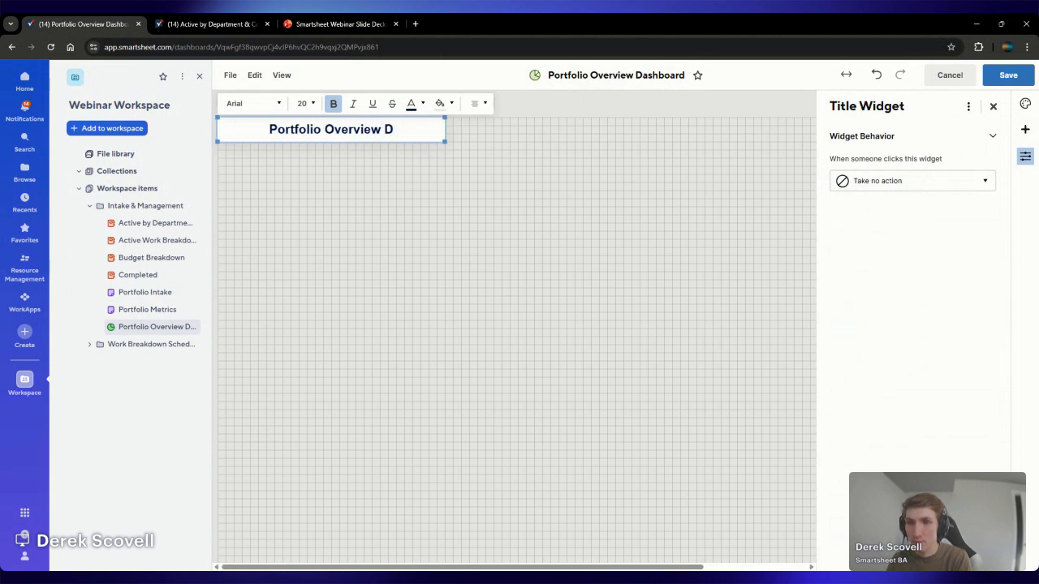
{"action": "type", "text": "ashboard"}
Set all the title widget's text to font size 32
{"action": "key", "text": "ctrl+a"}
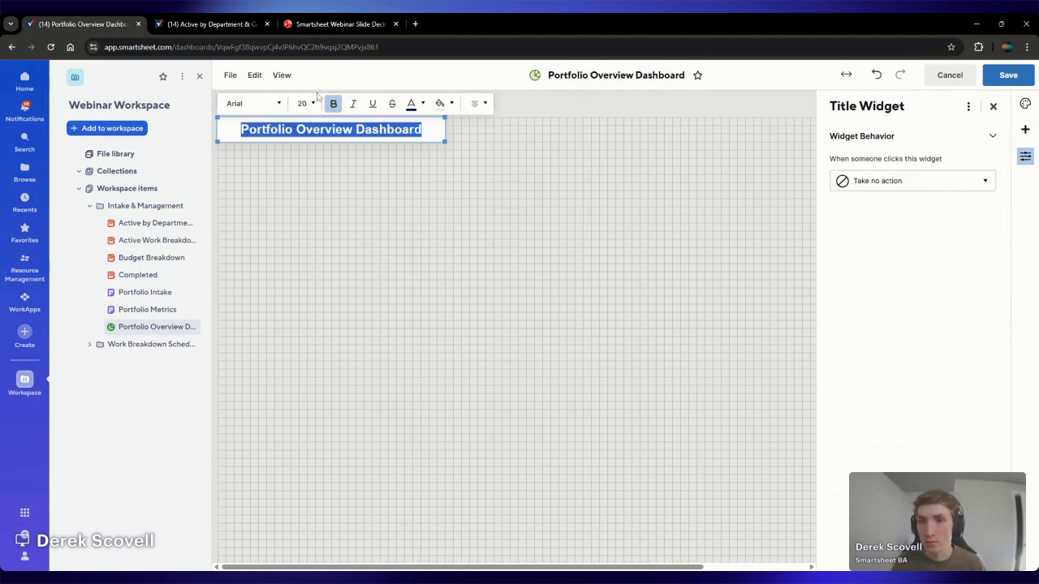
{"action": "left_click", "coordinate": [306, 103]}
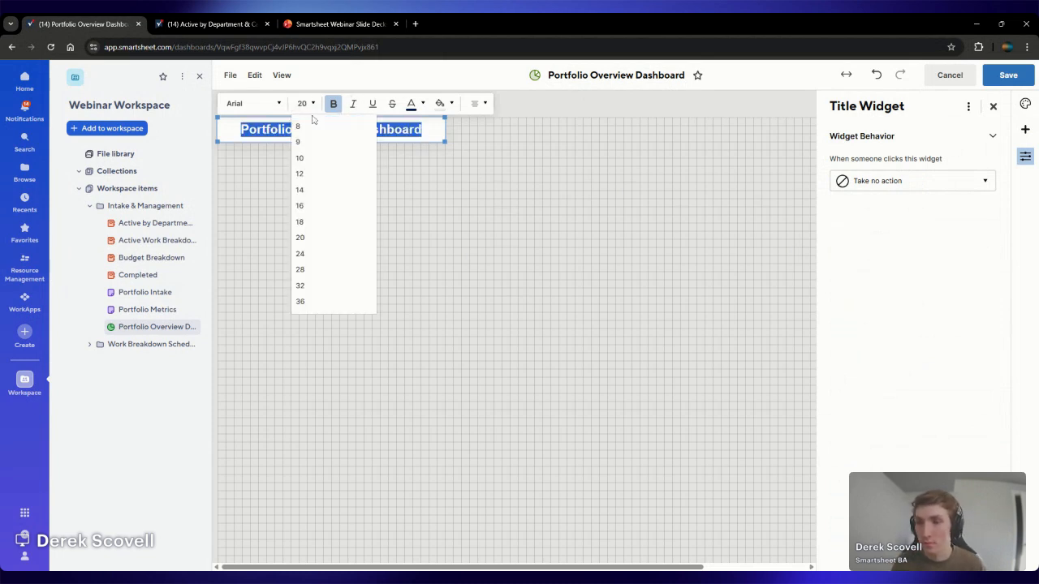
{"action": "left_click", "coordinate": [328, 285]}
Enlarge the title widget and centre it along the upper edge of the dashboard grid, saving the dashboard along the way
{"action": "left_click_drag", "start_coordinate": [445, 142], "coordinate": [631, 177]}
{"action": "left_click_drag", "start_coordinate": [486, 119], "coordinate": [708, 135]}
{"action": "left_click", "coordinate": [1008, 74]}
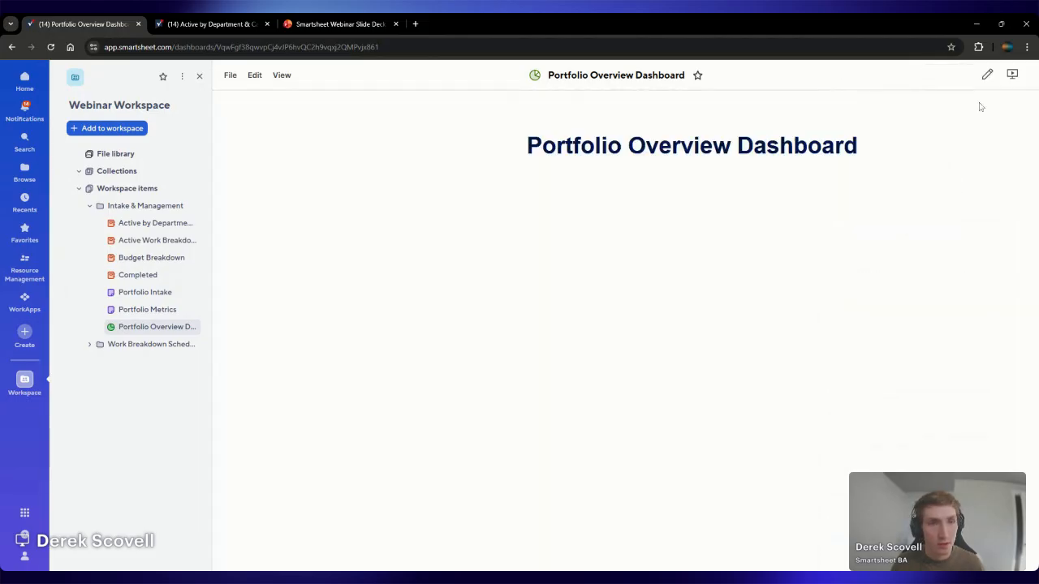
{"action": "left_click", "coordinate": [987, 73]}
{"action": "left_click_drag", "start_coordinate": [767, 138], "coordinate": [759, 138]}
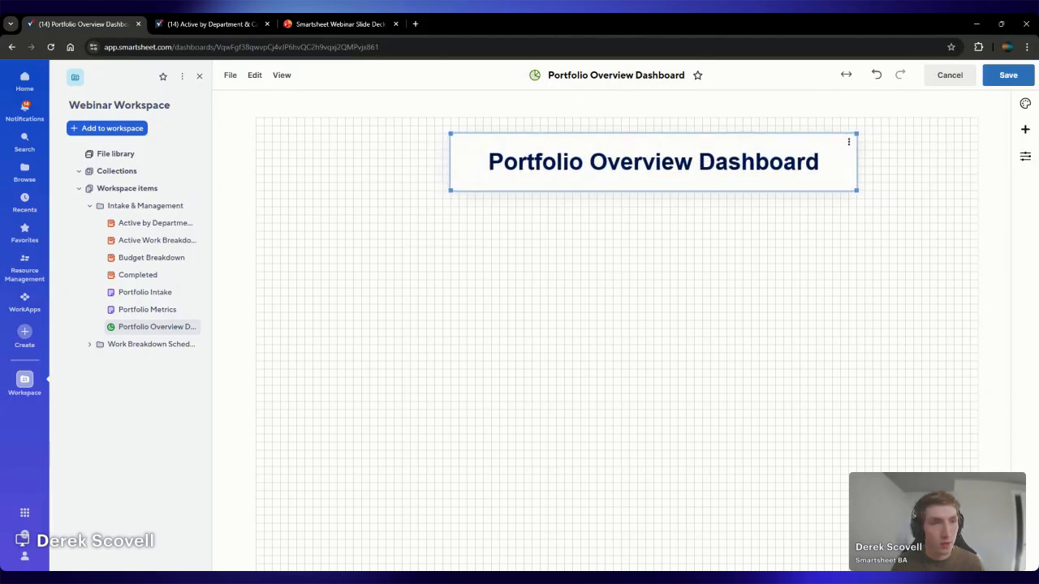
{"action": "left_click_drag", "start_coordinate": [626, 135], "coordinate": [617, 135]}
Add a metric widget with the Portfolio Intake sheet from the Webinar Workspace's Intake & Management folder as its data source
{"action": "left_click", "coordinate": [1024, 130]}
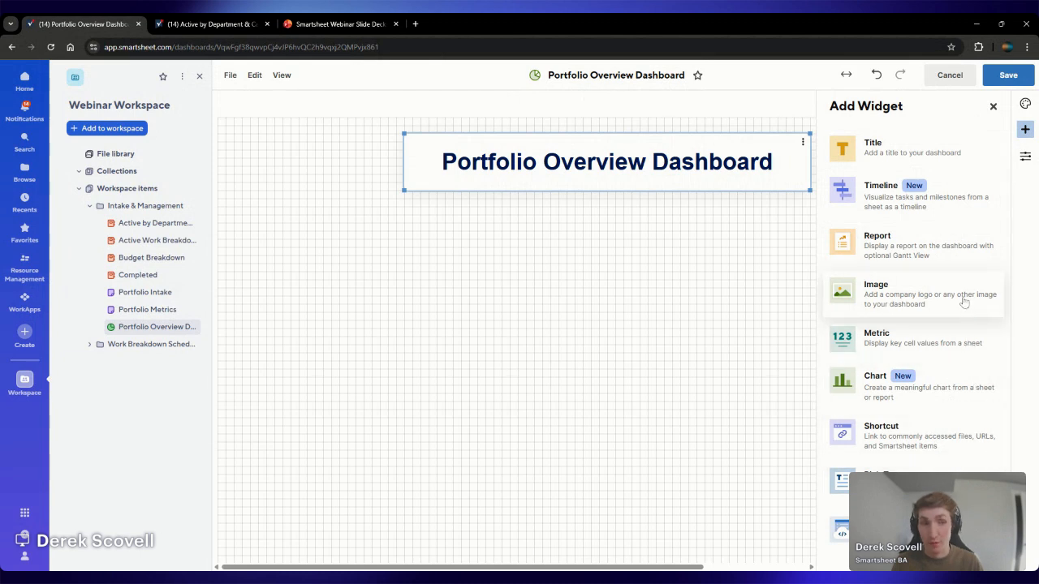
{"action": "left_click", "coordinate": [938, 345]}
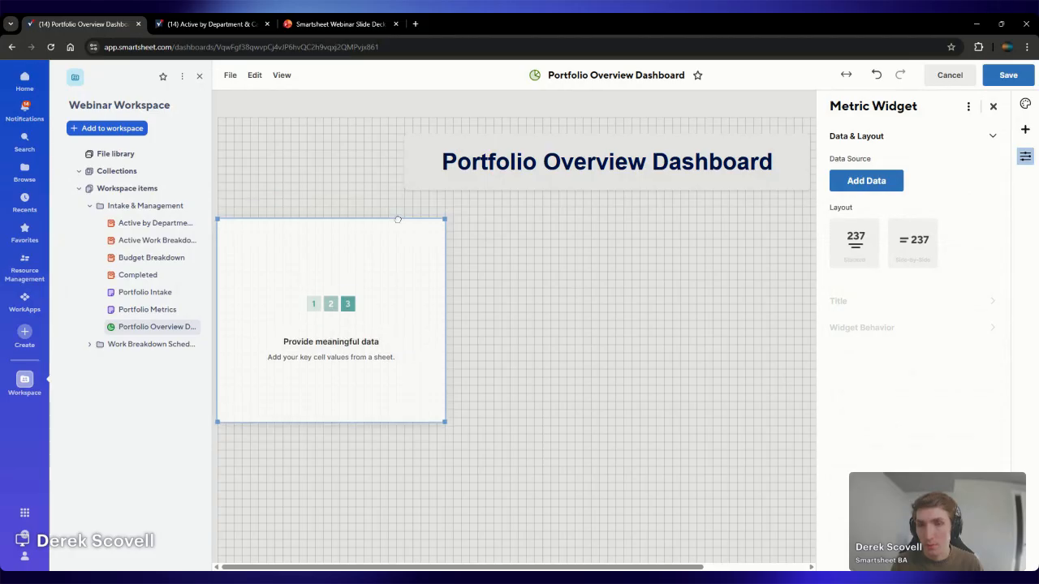
{"action": "left_click", "coordinate": [866, 180]}
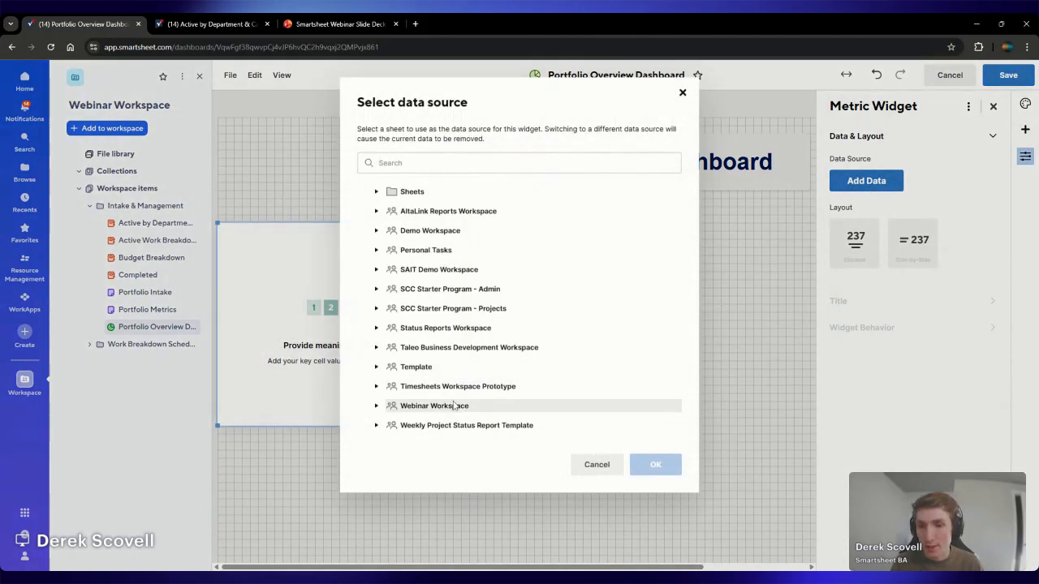
{"action": "left_click", "coordinate": [438, 404]}
{"action": "left_click", "coordinate": [450, 387]}
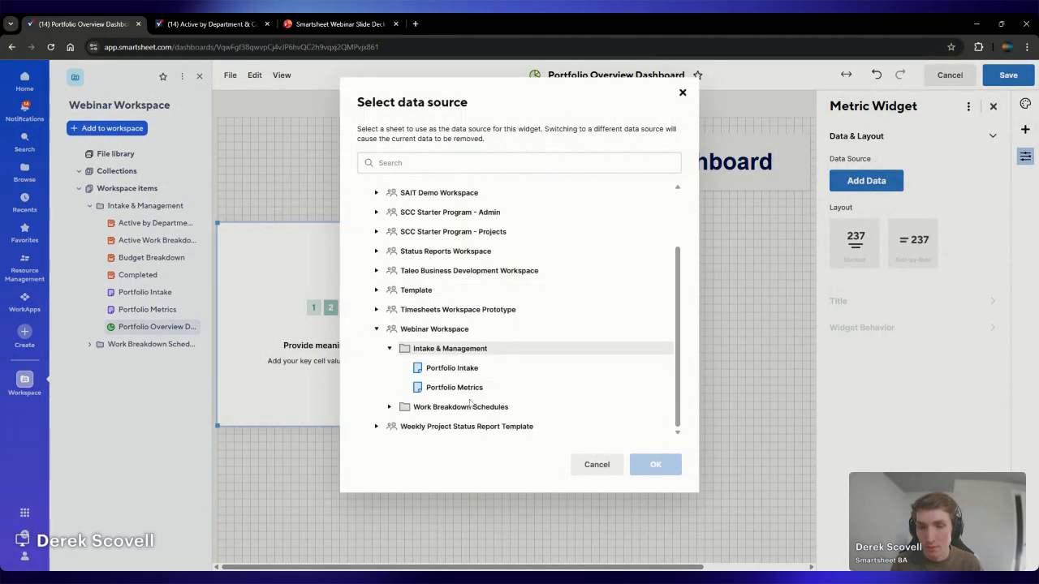
{"action": "left_click", "coordinate": [468, 389]}
{"action": "left_click", "coordinate": [501, 374]}
{"action": "left_click", "coordinate": [656, 464]}
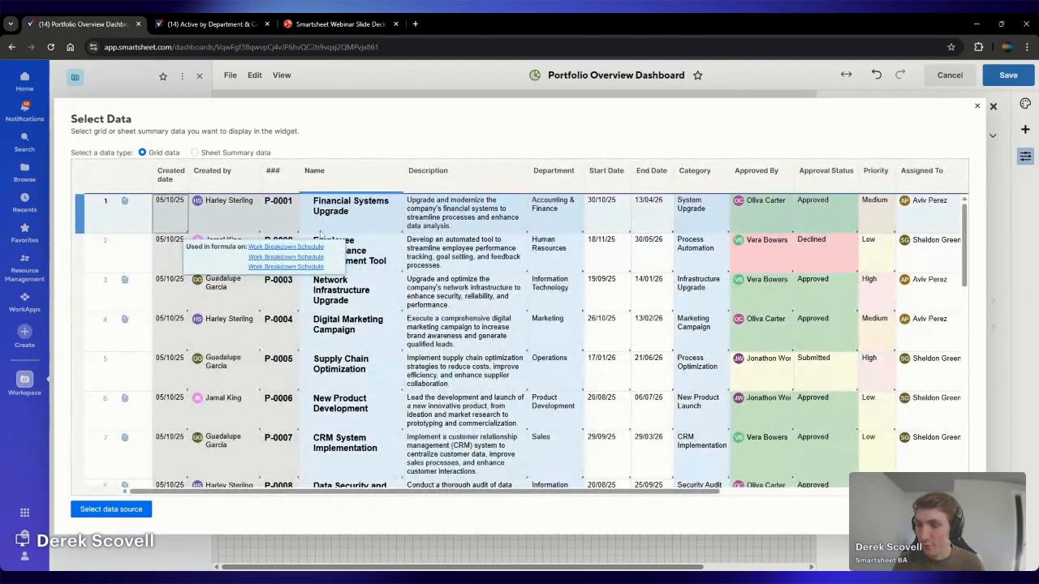
Use the P-0001 row's cells from the ### column through End Date as the metric widget's data
{"action": "left_click", "coordinate": [293, 222]}
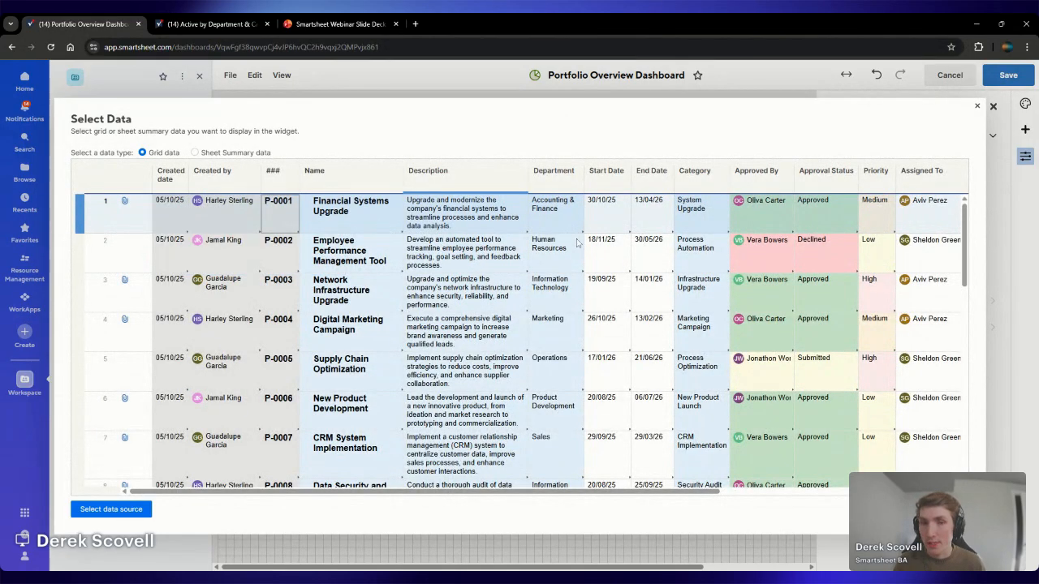
{"action": "left_click", "coordinate": [647, 220], "text": "shift"}
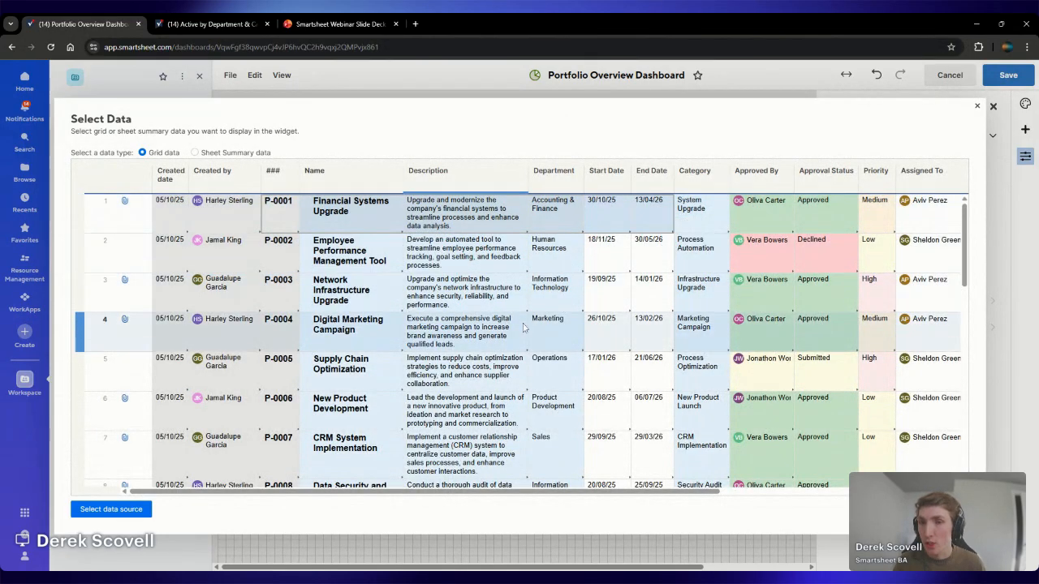
{"action": "left_click", "coordinate": [111, 509]}
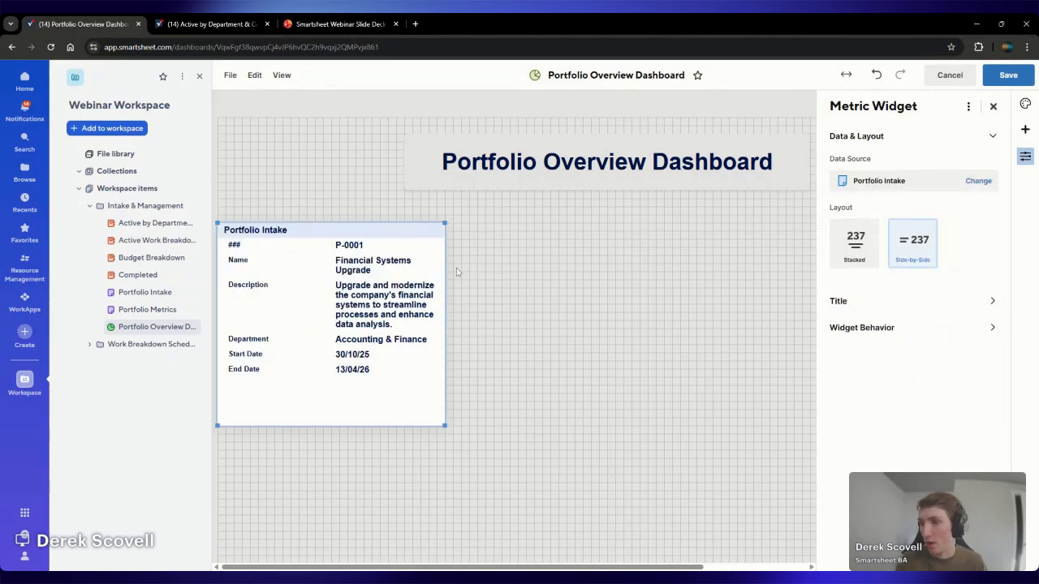
Switch the metric widget to the Stacked layout and title it "Starting Next"
{"action": "left_click", "coordinate": [855, 247]}
{"action": "left_click", "coordinate": [838, 344]}
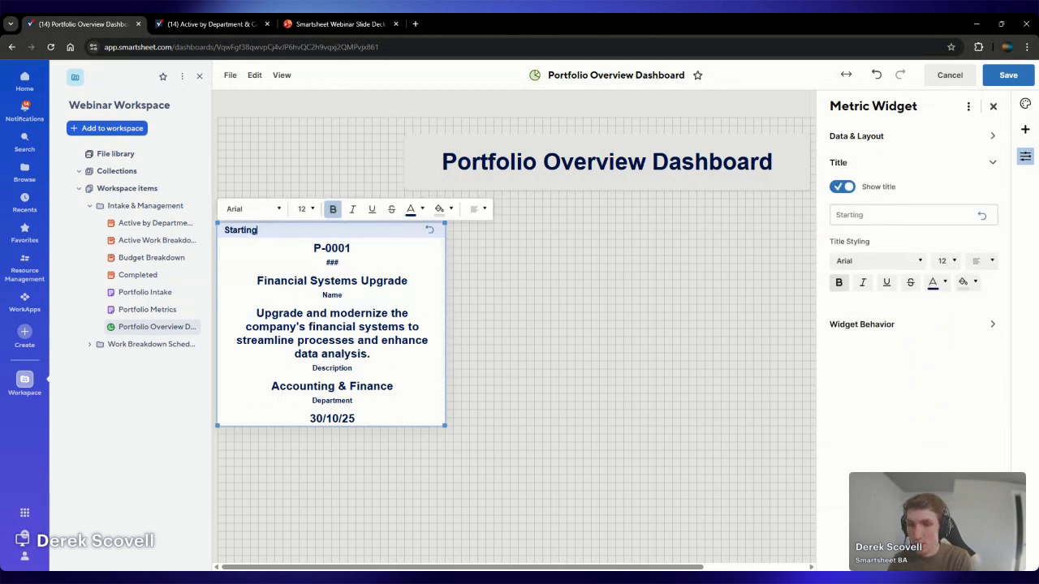
{"action": "left_click", "coordinate": [324, 250]}
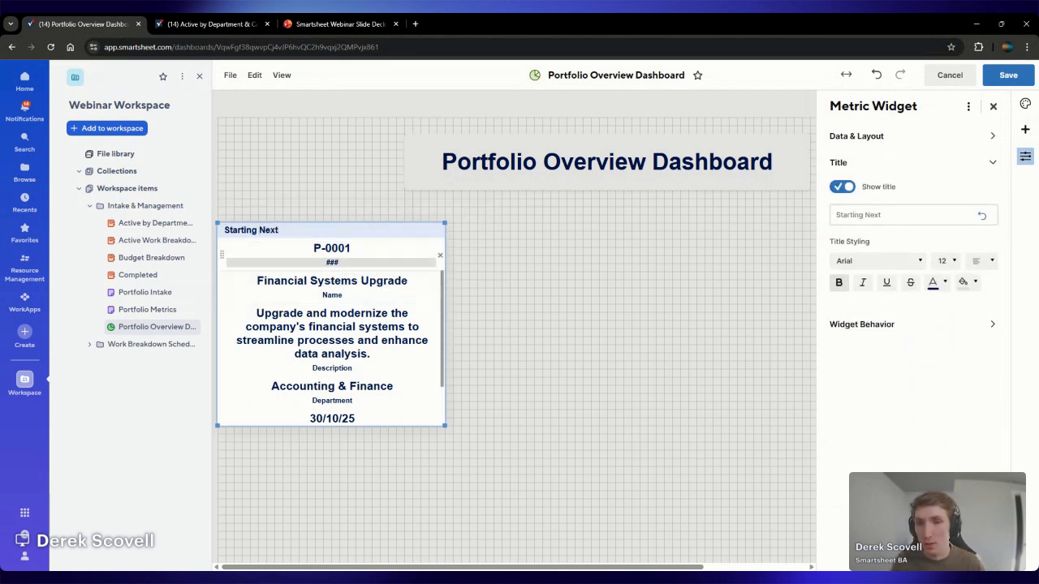
Format the P-0001 value as non-bold size 12 and its ### label as non-bold italic size 8
{"action": "left_click", "coordinate": [325, 248]}
{"action": "left_click", "coordinate": [311, 209]}
{"action": "left_click", "coordinate": [299, 263]}
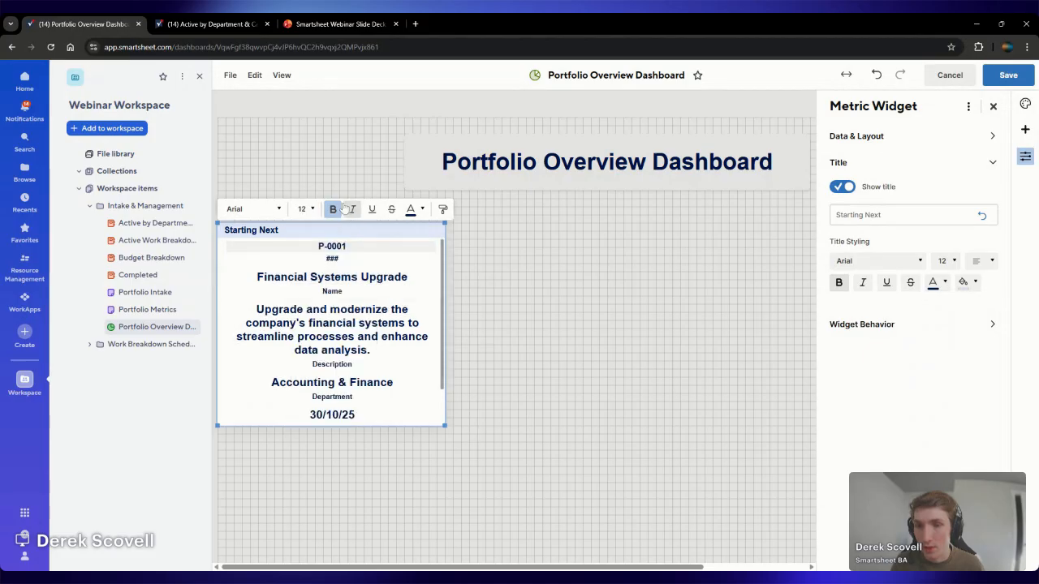
{"action": "left_click", "coordinate": [308, 212]}
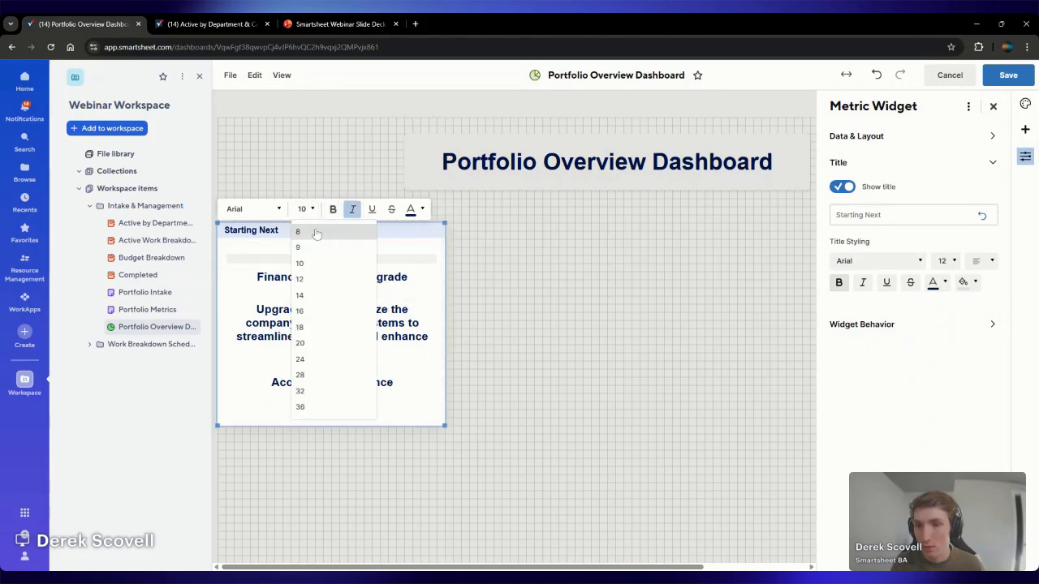
{"action": "left_click", "coordinate": [314, 234]}
Set the Financial Systems Upgrade value to font size 12 in bold
{"action": "left_click", "coordinate": [350, 277]}
{"action": "left_click", "coordinate": [333, 210]}
{"action": "left_click", "coordinate": [311, 210]}
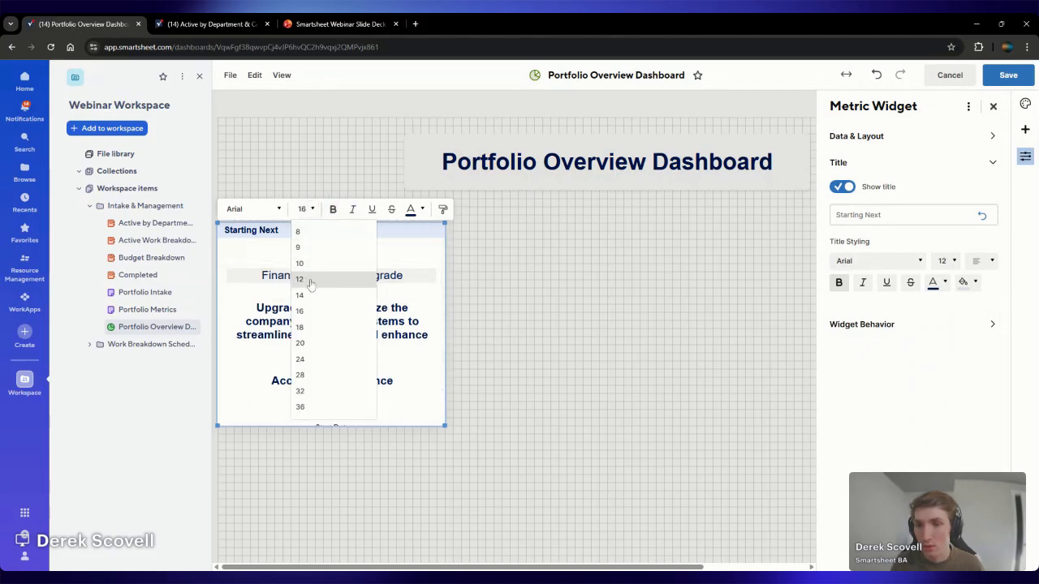
{"action": "left_click", "coordinate": [344, 277]}
{"action": "left_click", "coordinate": [336, 276]}
{"action": "left_click", "coordinate": [333, 210]}
Format the Name label as non-bold italic at font size 8
{"action": "left_click", "coordinate": [333, 286]}
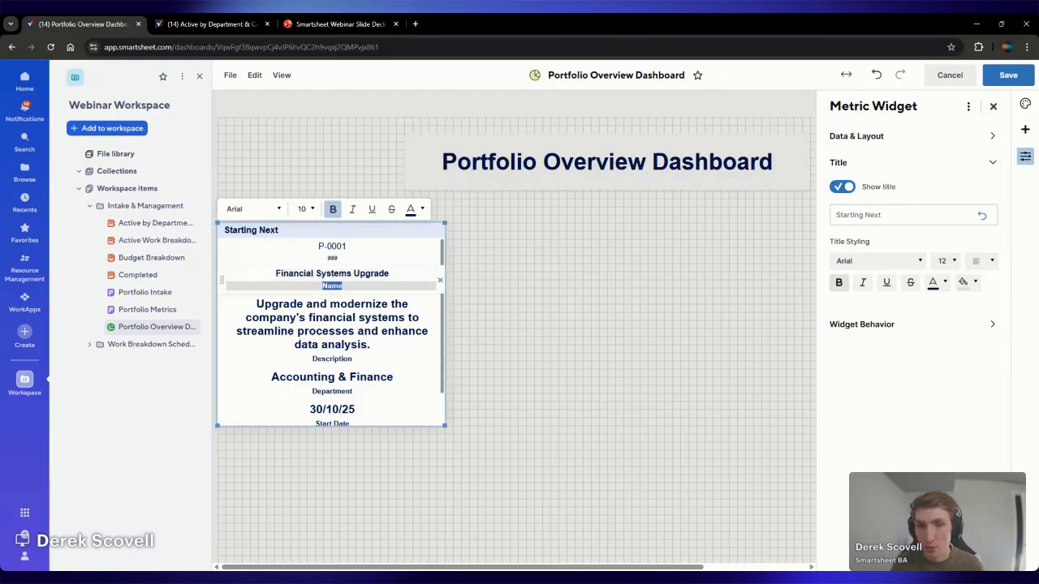
{"action": "left_click", "coordinate": [334, 210]}
{"action": "left_click", "coordinate": [351, 210]}
{"action": "left_click", "coordinate": [314, 212]}
{"action": "left_click", "coordinate": [314, 233]}
Remove bold from the project description value and set its font size to 12
{"action": "left_click", "coordinate": [339, 319]}
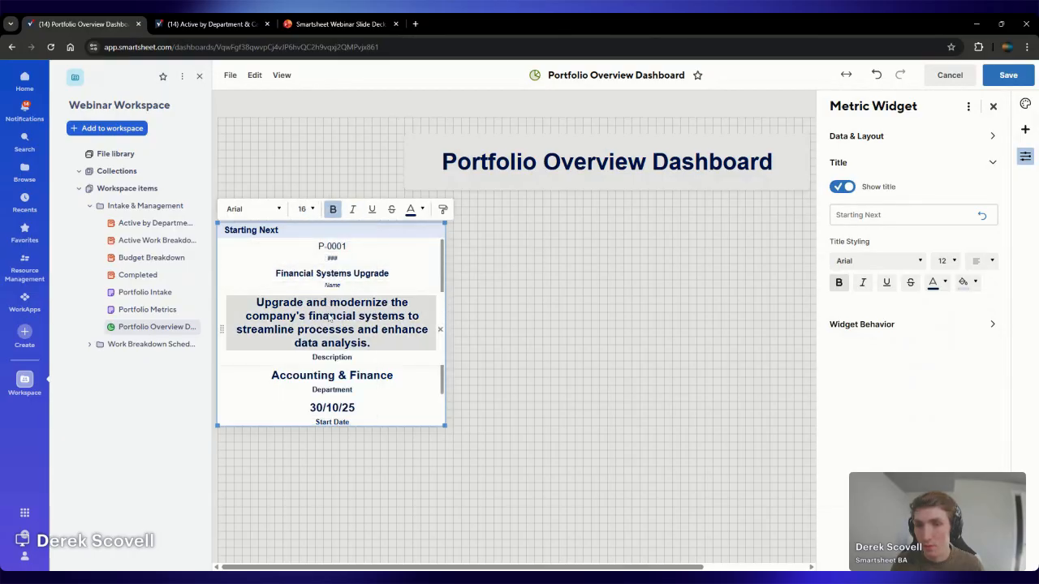
{"action": "left_click", "coordinate": [332, 211]}
{"action": "left_click", "coordinate": [312, 211]}
{"action": "left_click", "coordinate": [299, 262]}
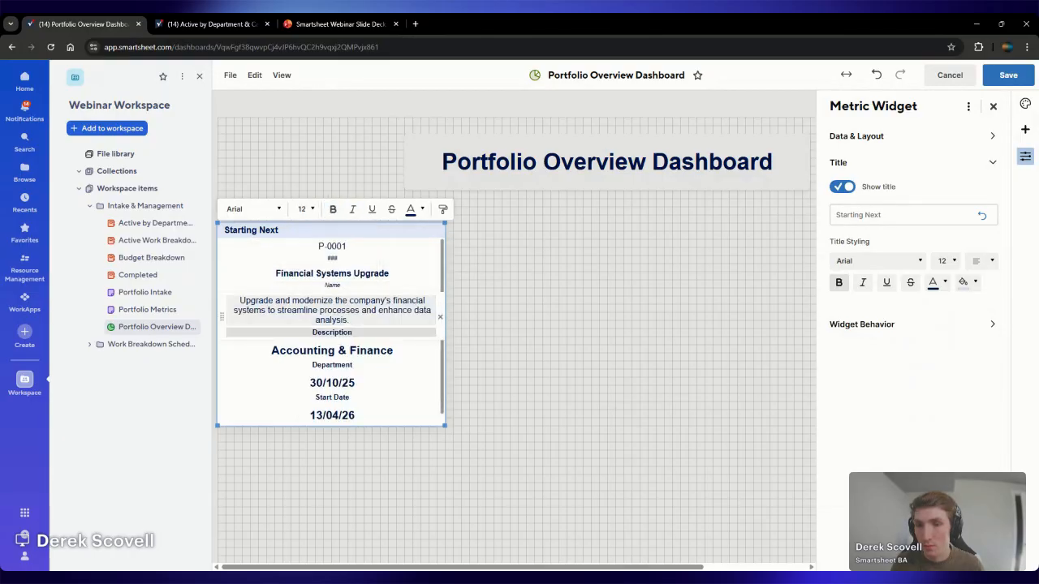
Format the Description label as non-bold italic at font size 8
{"action": "left_click", "coordinate": [332, 332]}
{"action": "left_click", "coordinate": [311, 209]}
{"action": "left_click", "coordinate": [314, 233]}
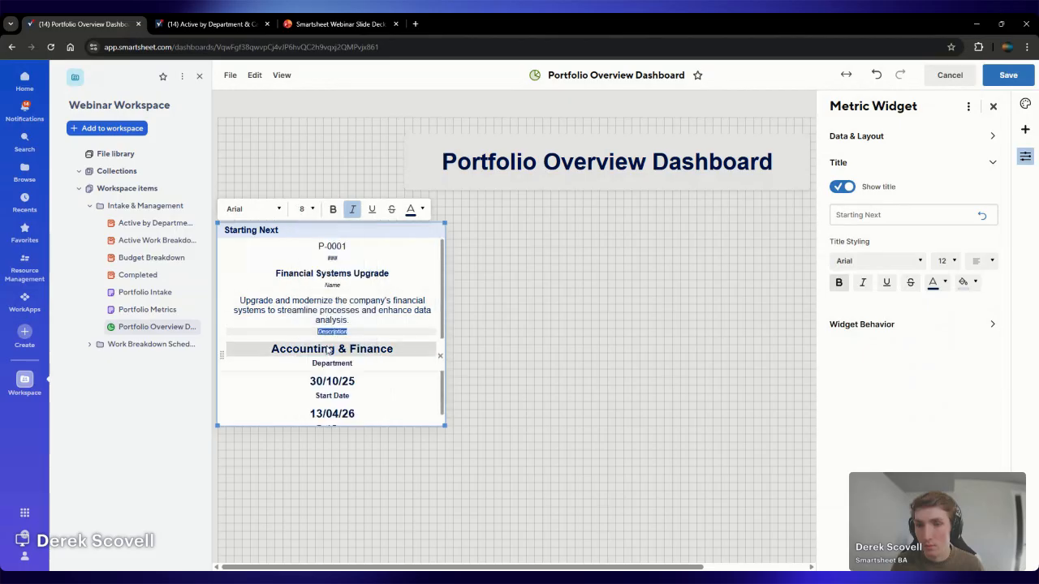
Format the Accounting & Finance value as non-bold size 12 and its Department label as non-bold italic size 8
{"action": "left_click", "coordinate": [332, 348]}
{"action": "left_click", "coordinate": [312, 209]}
{"action": "left_click", "coordinate": [301, 293]}
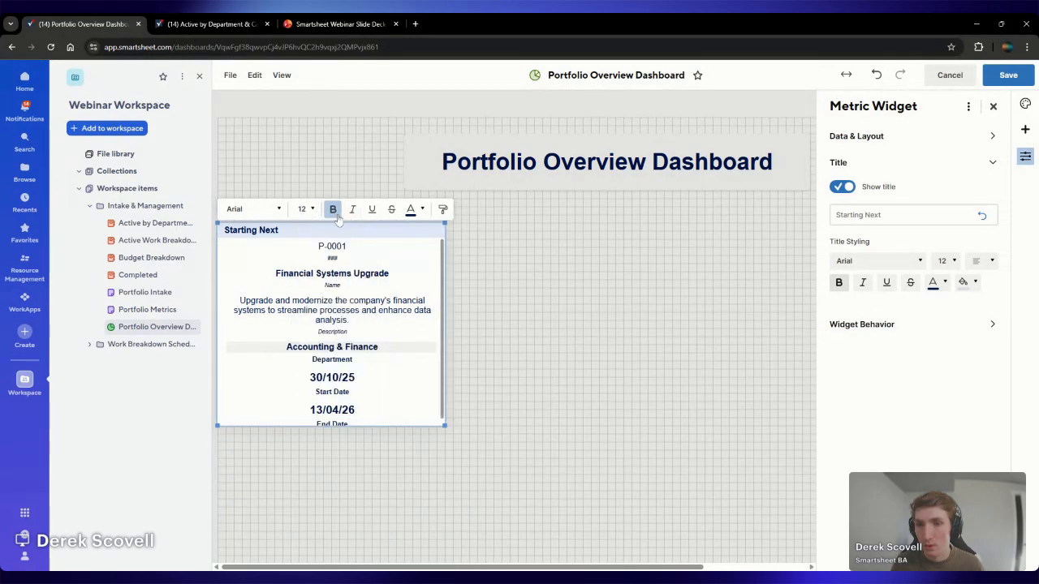
{"action": "left_click", "coordinate": [335, 212]}
{"action": "left_click", "coordinate": [332, 360]}
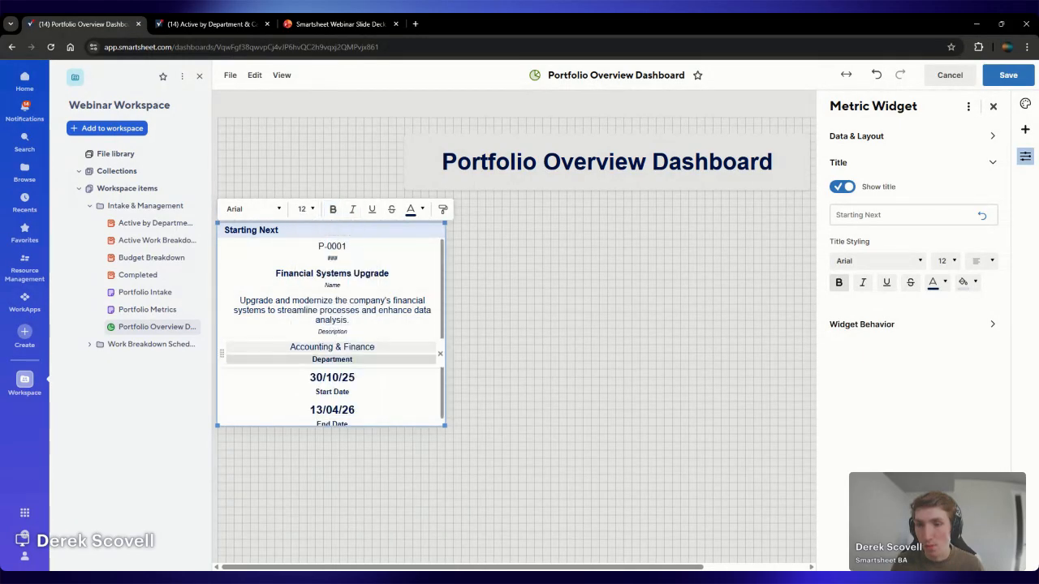
{"action": "left_click", "coordinate": [314, 210]}
{"action": "left_click", "coordinate": [324, 233]}
Format the start date value as non-bold size 12 and the Start Date label as non-bold italic size 8
{"action": "left_click", "coordinate": [329, 378]}
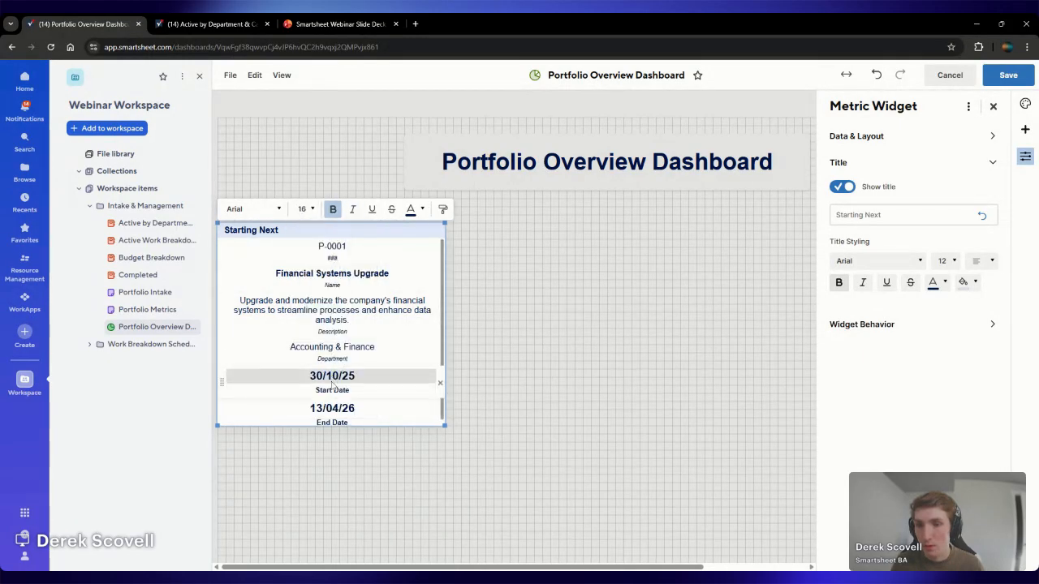
{"action": "left_click", "coordinate": [305, 209]}
{"action": "left_click", "coordinate": [312, 263]}
{"action": "left_click", "coordinate": [332, 386]}
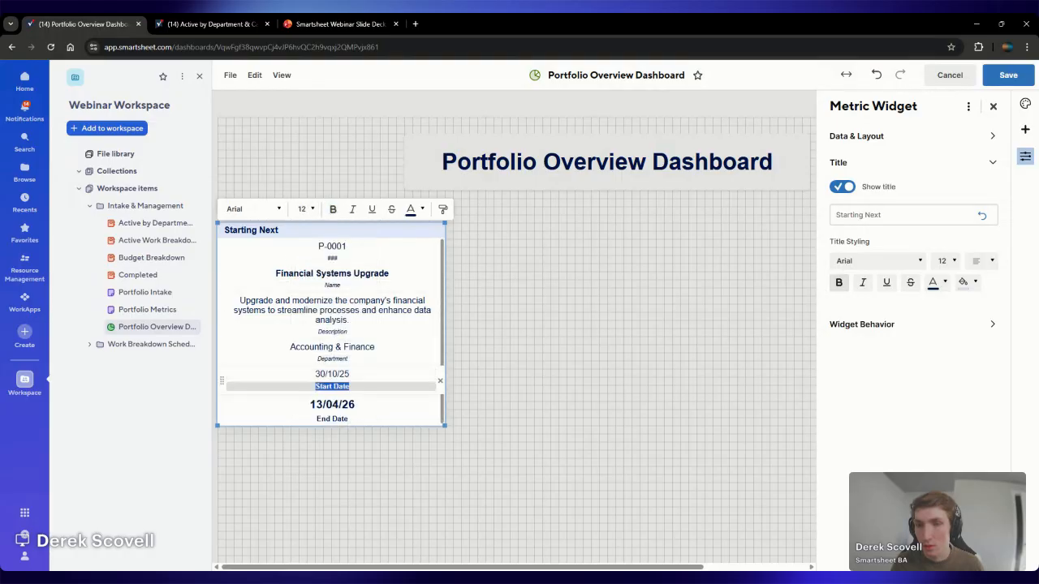
{"action": "left_click", "coordinate": [352, 209]}
{"action": "left_click", "coordinate": [306, 209]}
{"action": "left_click", "coordinate": [318, 232]}
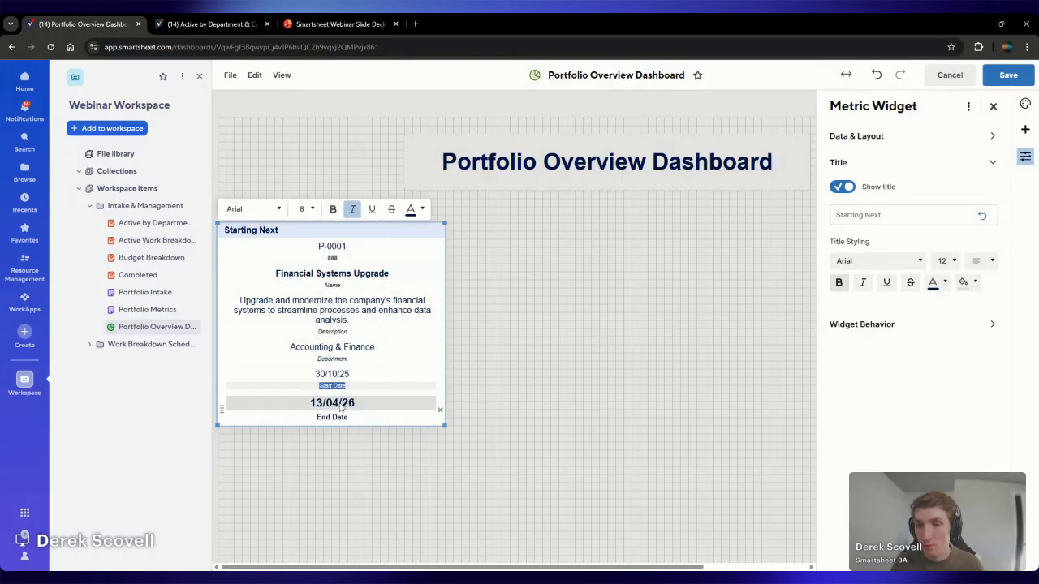
Format the end date value as non-bold size 12 and its label as non-bold italic size 8, and save the dashboard
{"action": "left_click", "coordinate": [339, 405]}
{"action": "left_click", "coordinate": [306, 209]}
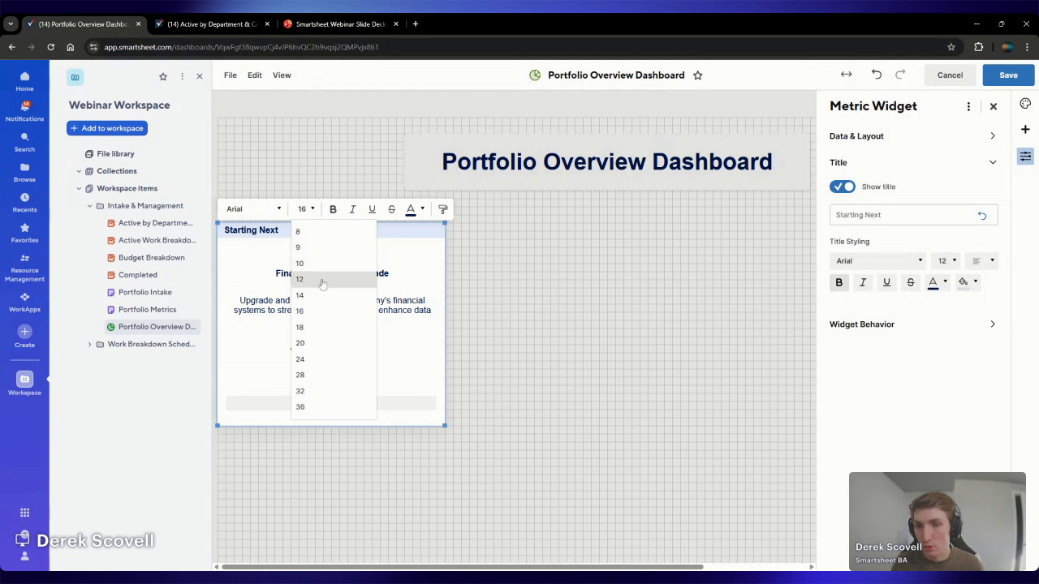
{"action": "left_click", "coordinate": [300, 263]}
{"action": "left_click", "coordinate": [332, 414]}
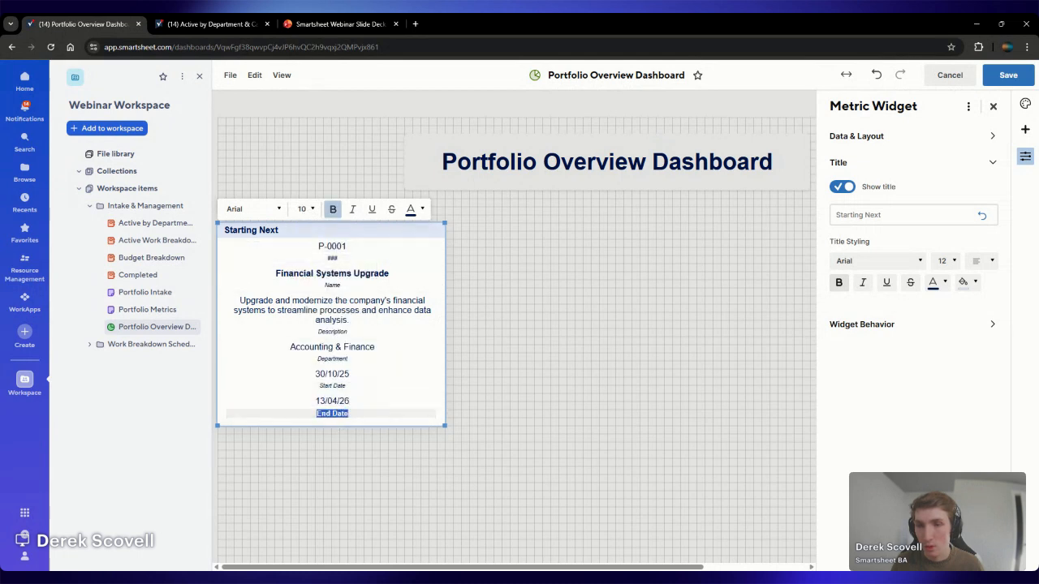
{"action": "left_click", "coordinate": [352, 210]}
{"action": "left_click", "coordinate": [307, 209]}
{"action": "left_click", "coordinate": [318, 234]}
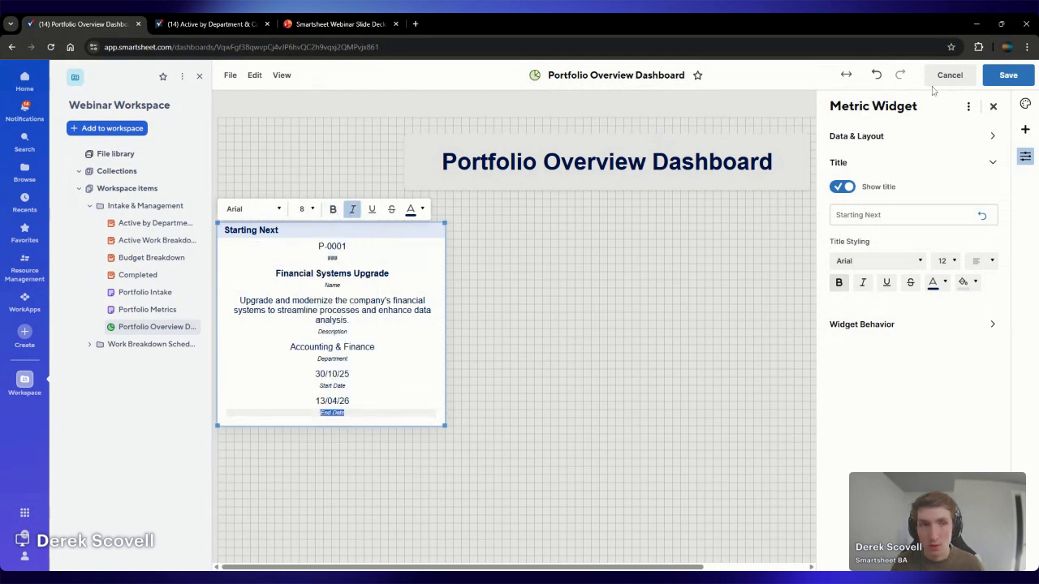
{"action": "left_click", "coordinate": [1005, 76]}
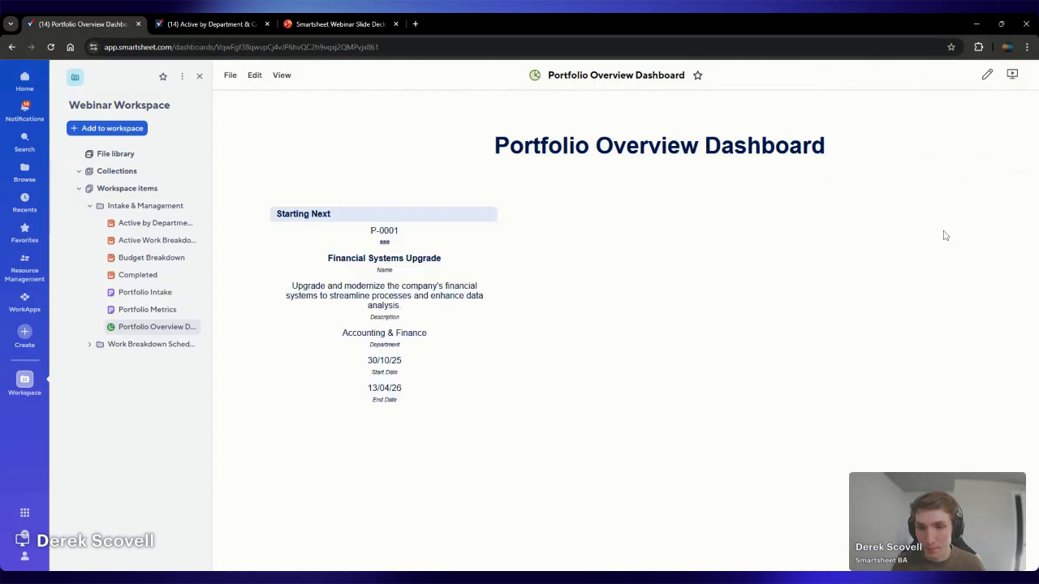
Add a chart widget directly below the Starting Next widget and shrink it to slightly narrower than that widget
{"action": "left_click", "coordinate": [930, 76]}
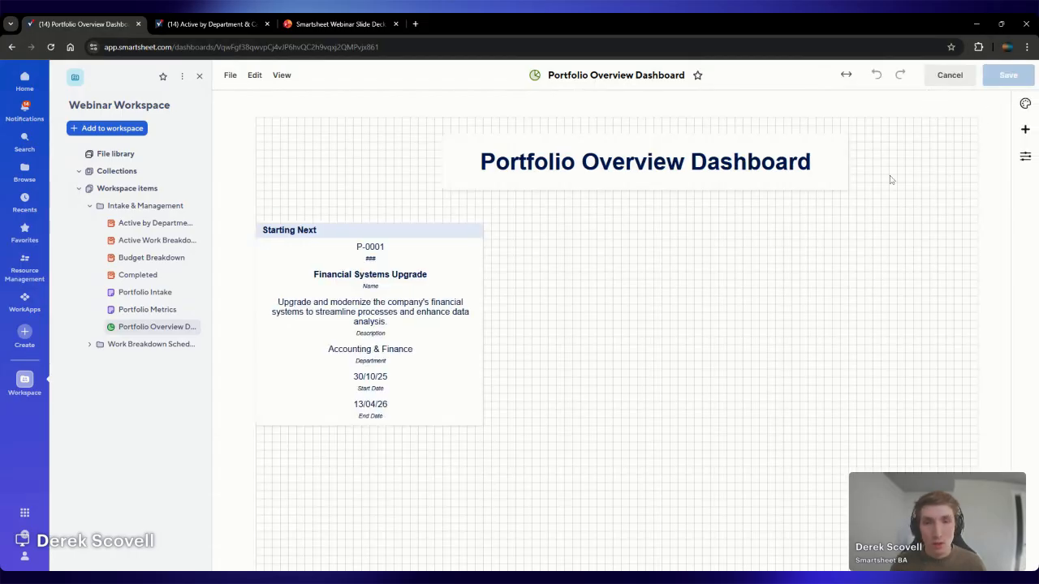
{"action": "left_click", "coordinate": [1023, 129]}
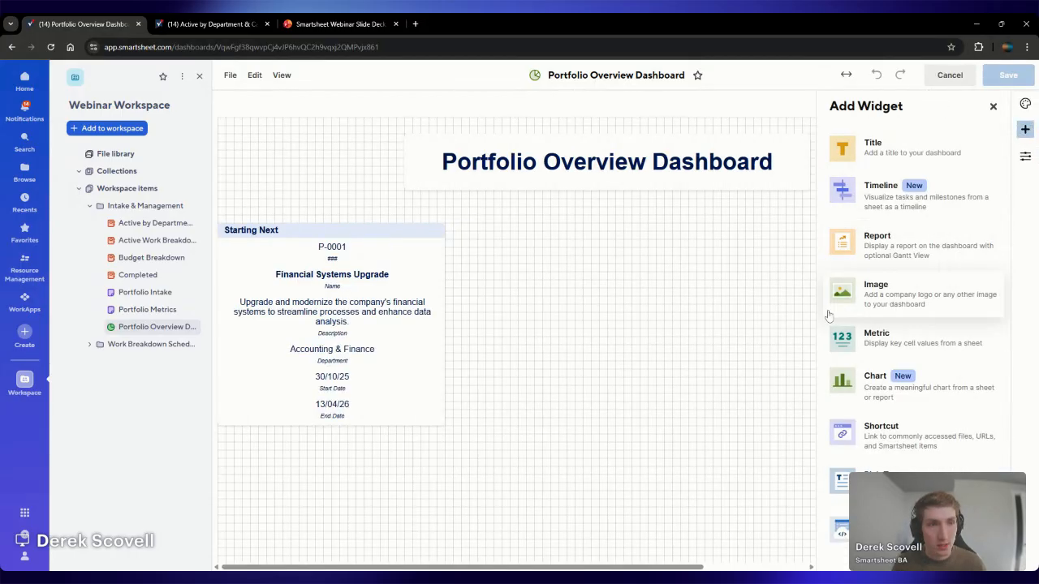
{"action": "left_click", "coordinate": [874, 388]}
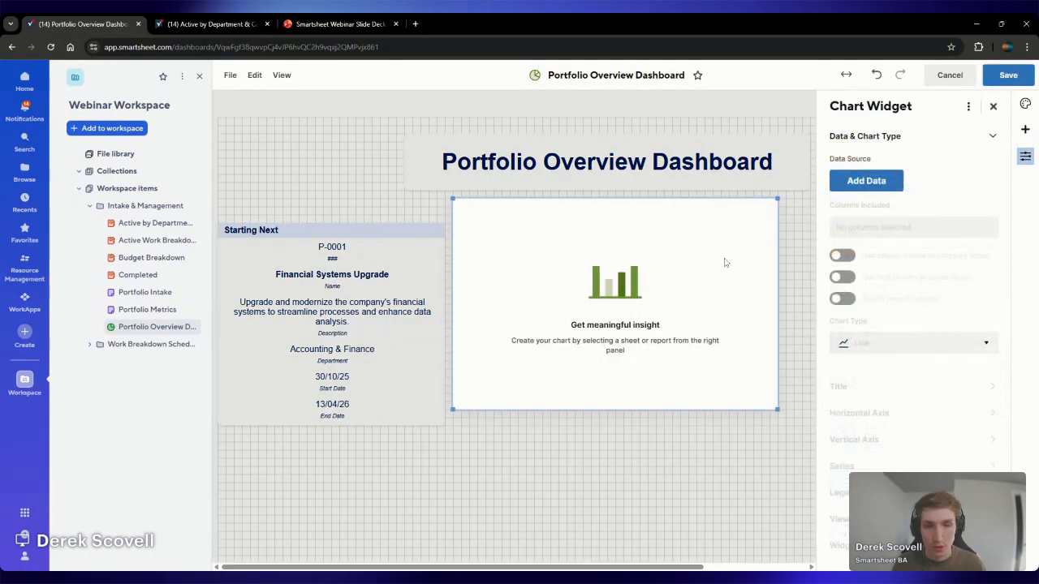
{"action": "left_click_drag", "start_coordinate": [718, 196], "coordinate": [483, 435]}
{"action": "scroll", "coordinate": [483, 435], "scroll_direction": "down", "scroll_amount": 3}
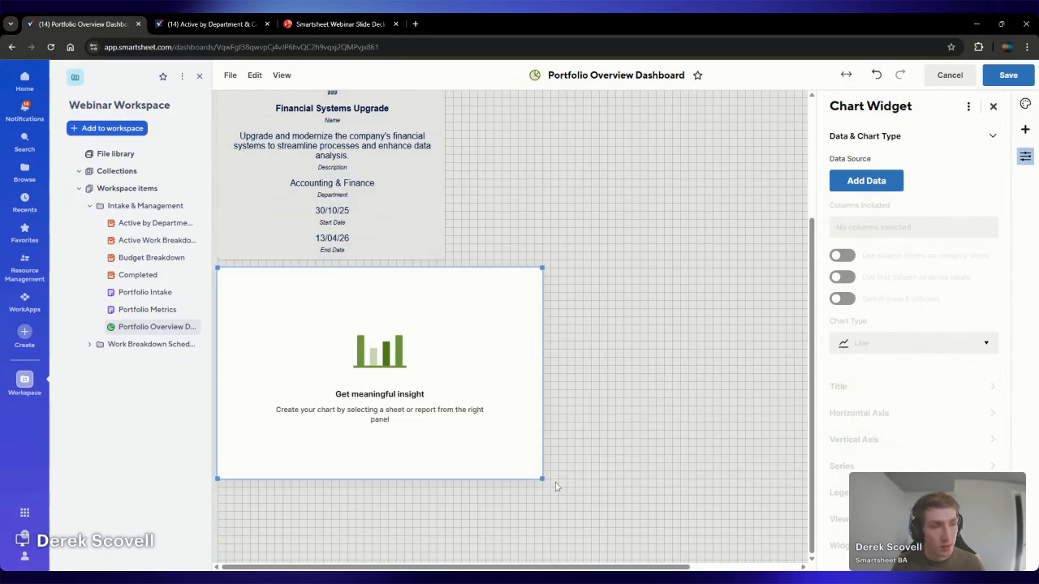
{"action": "left_click_drag", "start_coordinate": [541, 479], "coordinate": [413, 421]}
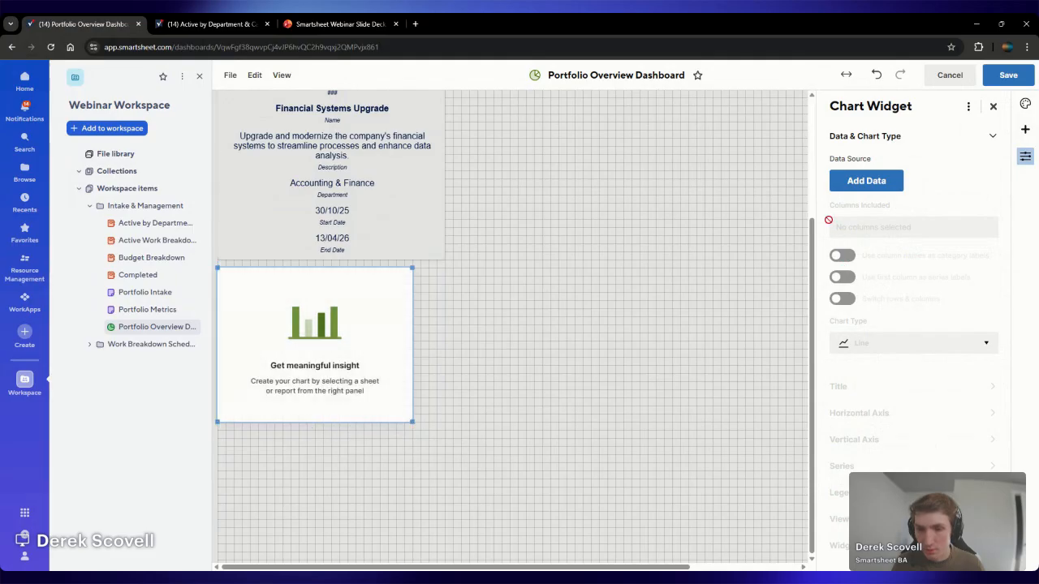
Choose the Portfolio Metrics sheet from the Webinar Workspace's Intake & Management folder as the chart's data source
{"action": "left_click", "coordinate": [886, 183]}
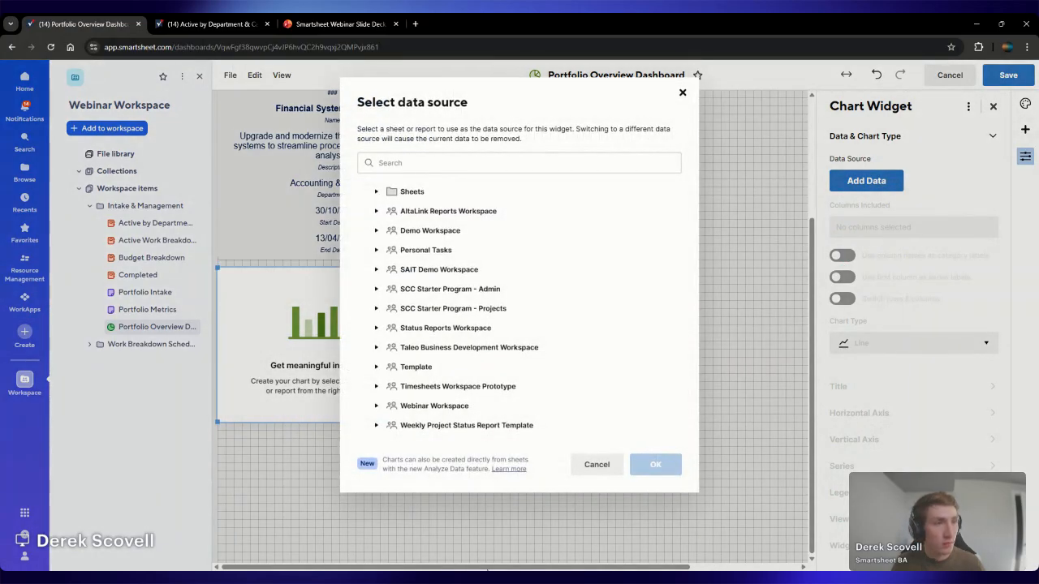
{"action": "left_click", "coordinate": [460, 407]}
{"action": "left_click", "coordinate": [470, 394]}
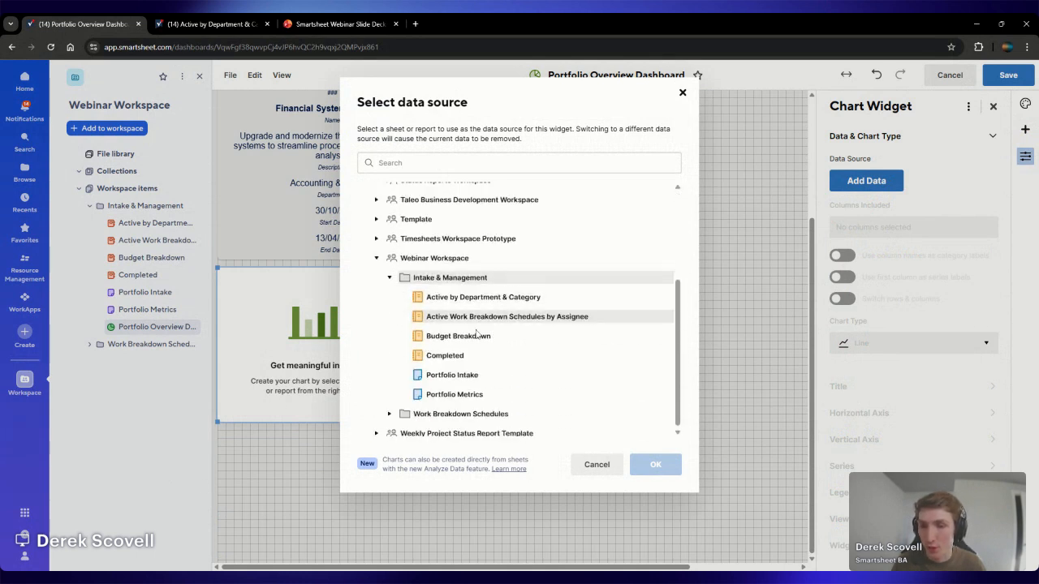
{"action": "left_click", "coordinate": [474, 388]}
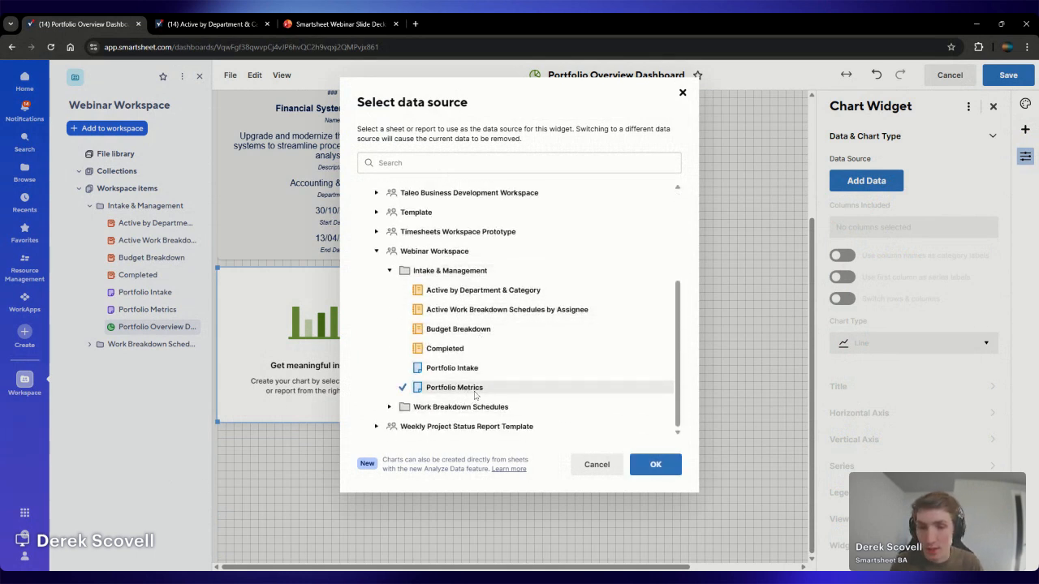
{"action": "left_click", "coordinate": [656, 469]}
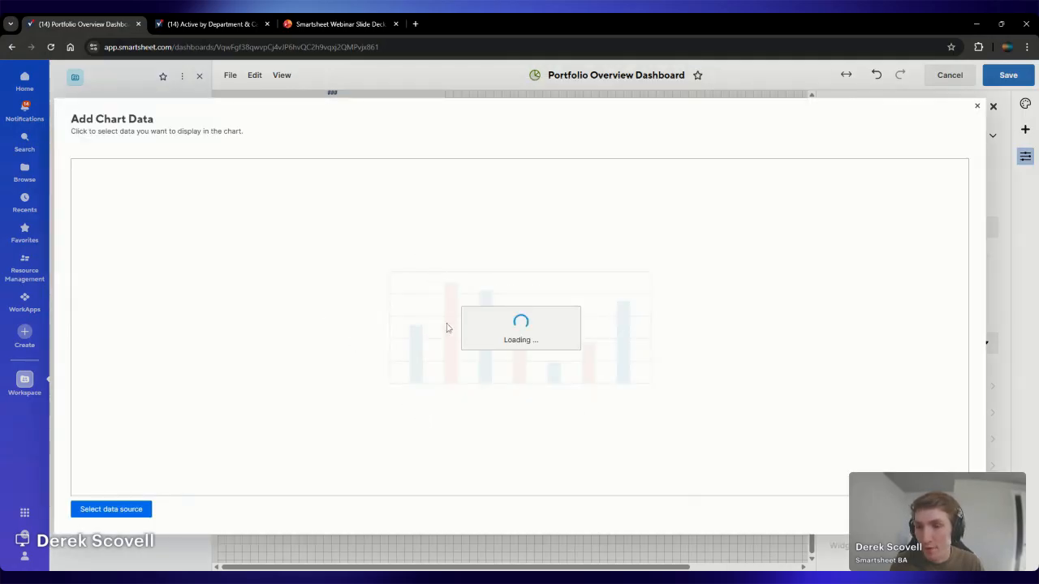
Expand the Status metrics and use the Submitted, Declined and Approved rows with their counts as the chart data
{"action": "left_click", "coordinate": [168, 254]}
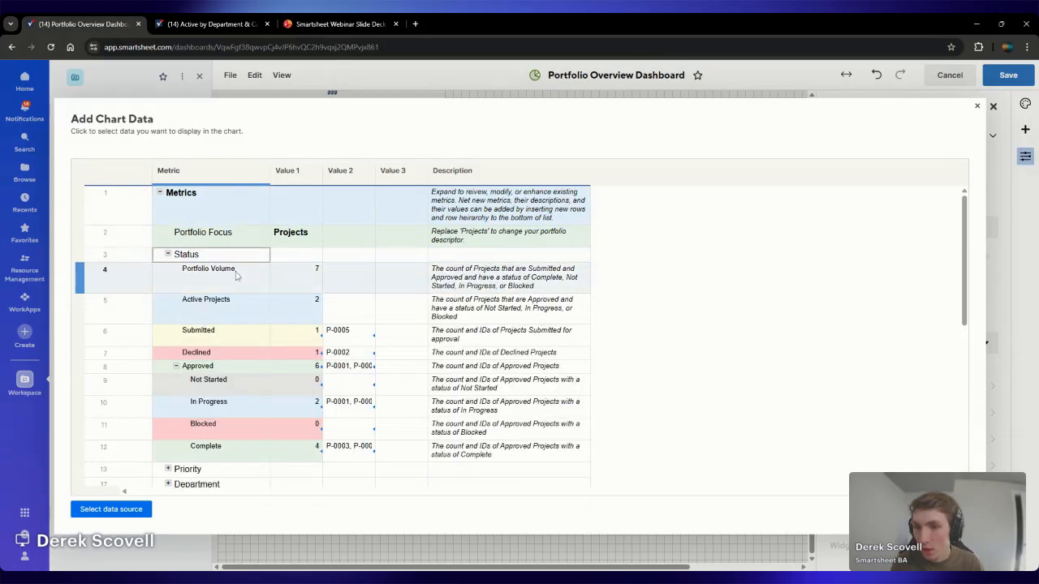
{"action": "left_click_drag", "start_coordinate": [236, 340], "coordinate": [341, 366]}
{"action": "left_click", "coordinate": [949, 509]}
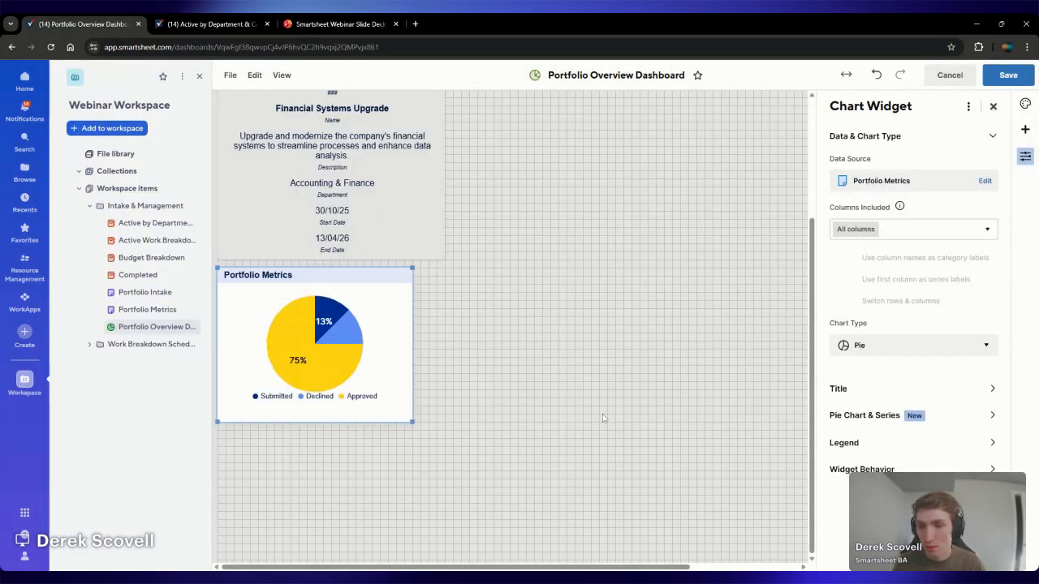
Change the Portfolio Metrics chart to a donut and place its legend on the right
{"action": "left_click", "coordinate": [884, 344]}
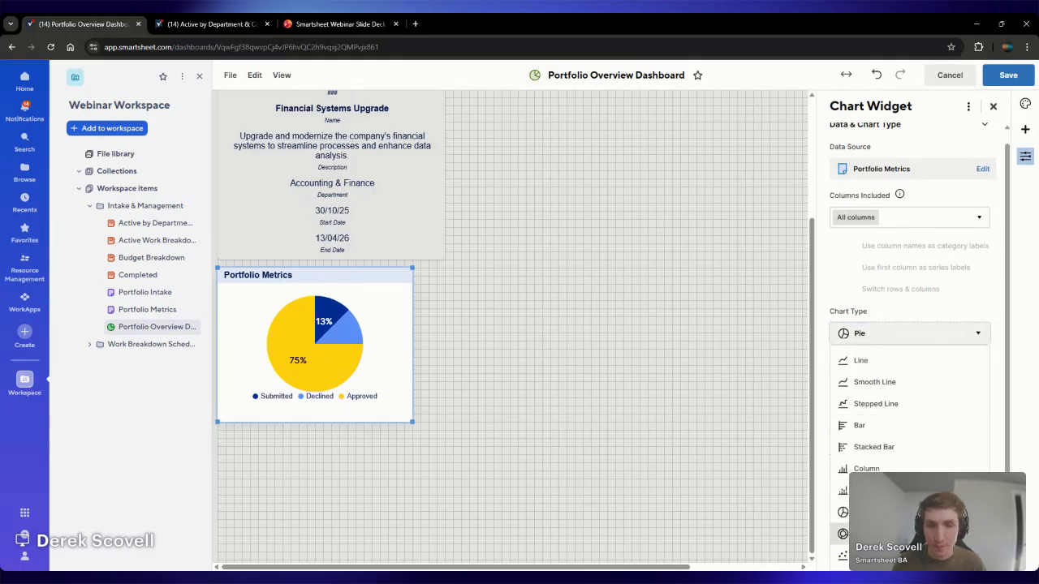
{"action": "left_click", "coordinate": [877, 533]}
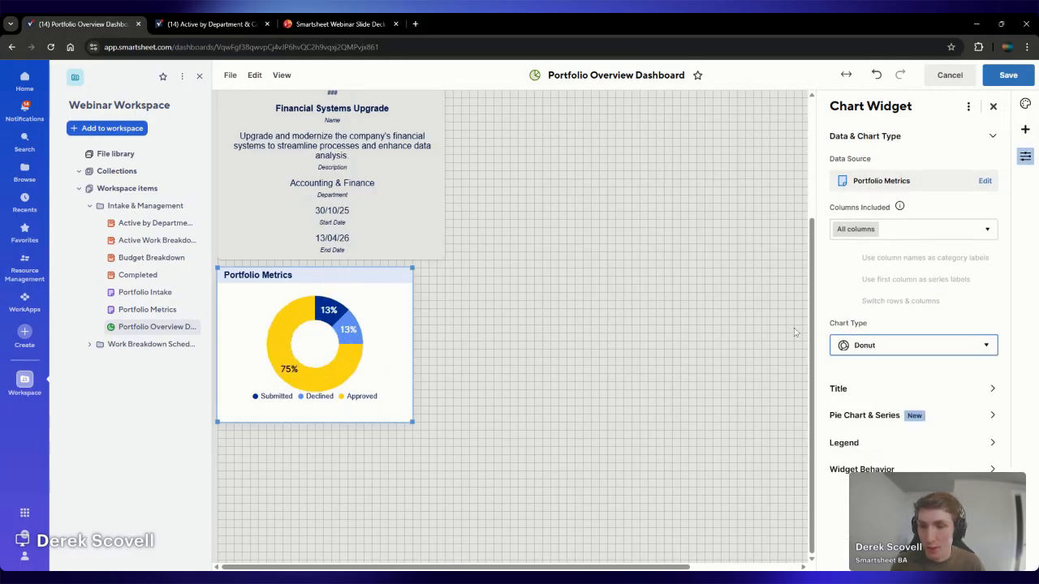
{"action": "left_click", "coordinate": [872, 445]}
{"action": "left_click", "coordinate": [885, 262]}
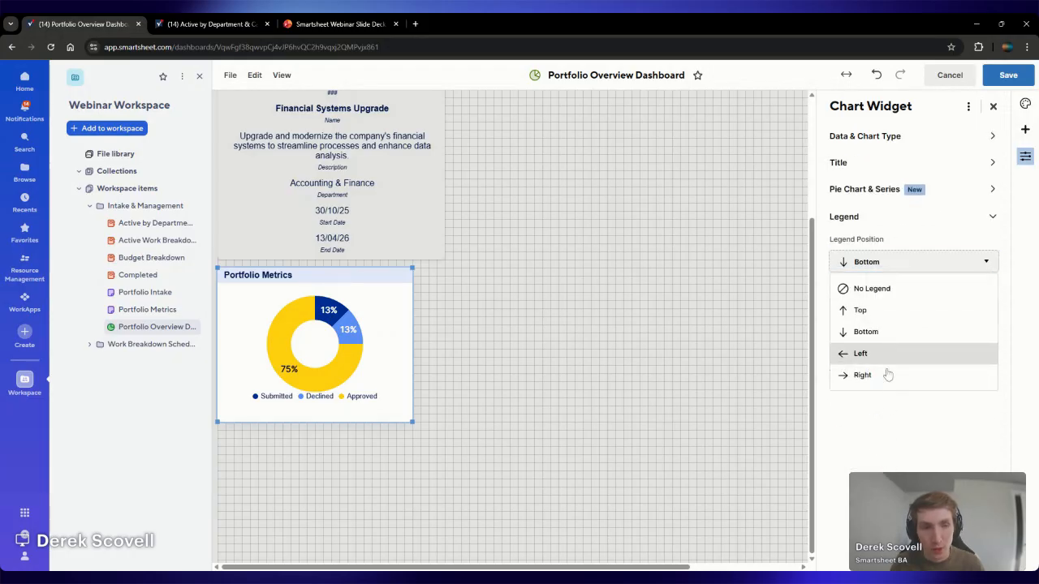
{"action": "left_click", "coordinate": [862, 375]}
Retitle the donut chart widget "Approval Status"
{"action": "left_click", "coordinate": [258, 275]}
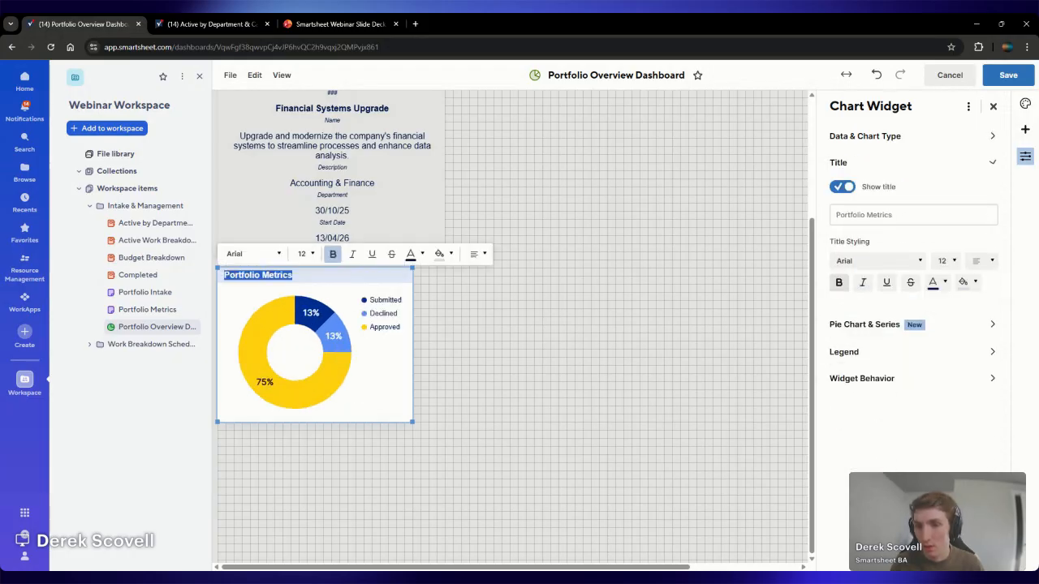
{"action": "key", "text": "BackSpace"}
{"action": "type", "text": "Approval "}
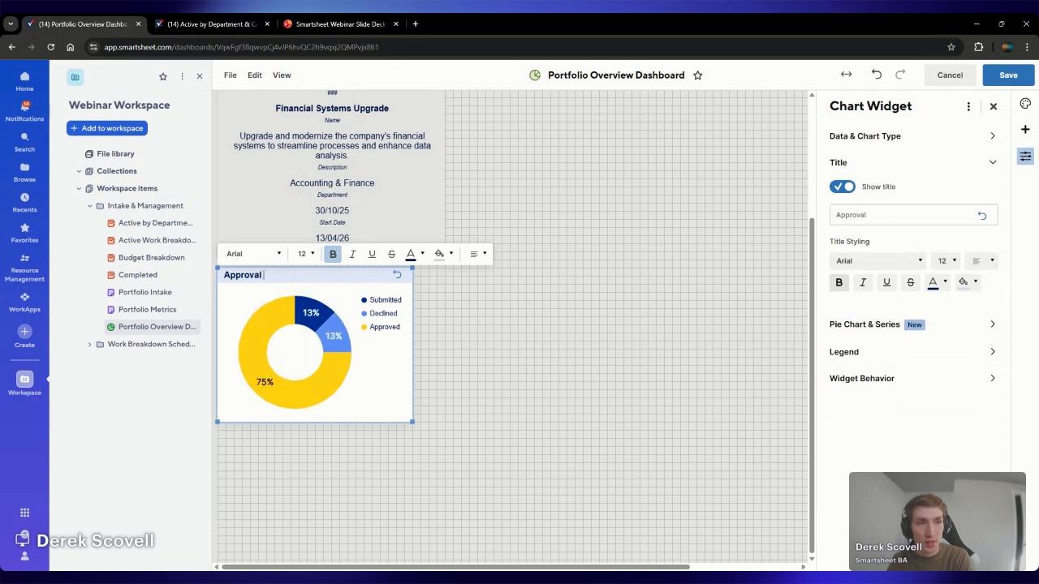
{"action": "type", "text": "Status"}
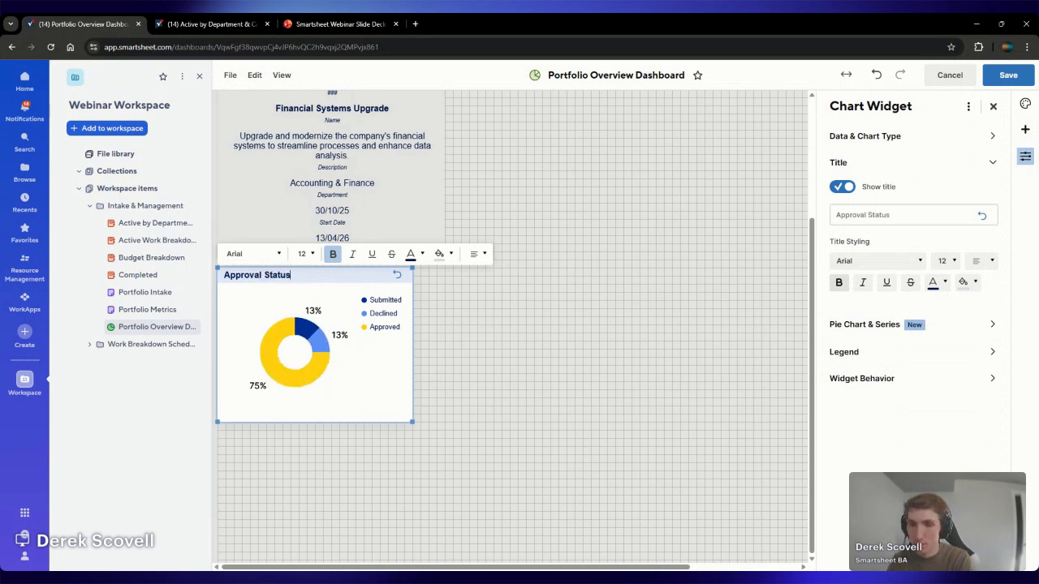
Set the Approval Status chart's value labels to Amount and save the dashboard
{"action": "left_click", "coordinate": [885, 325]}
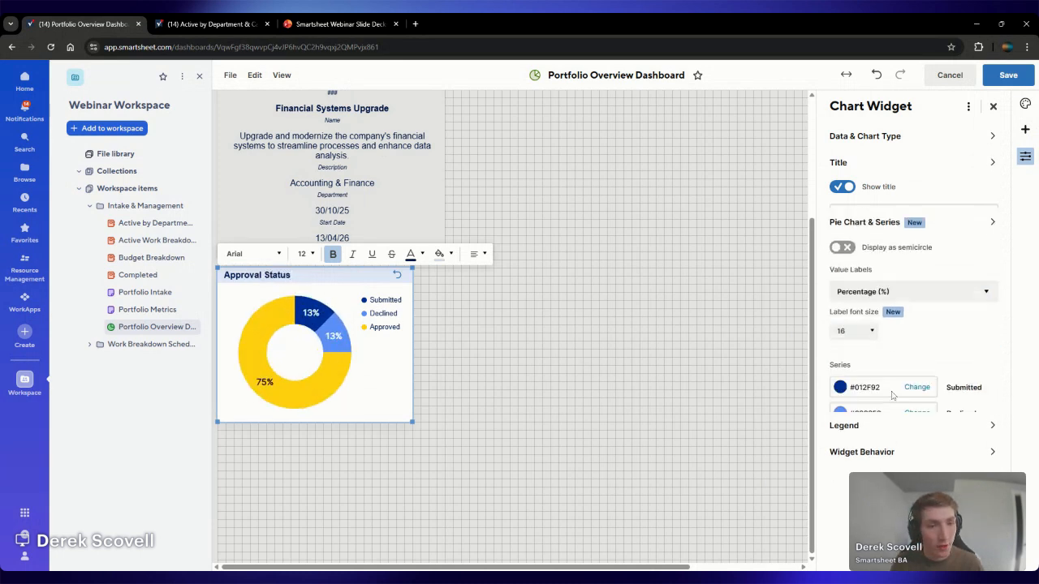
{"action": "left_click", "coordinate": [892, 259]}
{"action": "left_click", "coordinate": [899, 329]}
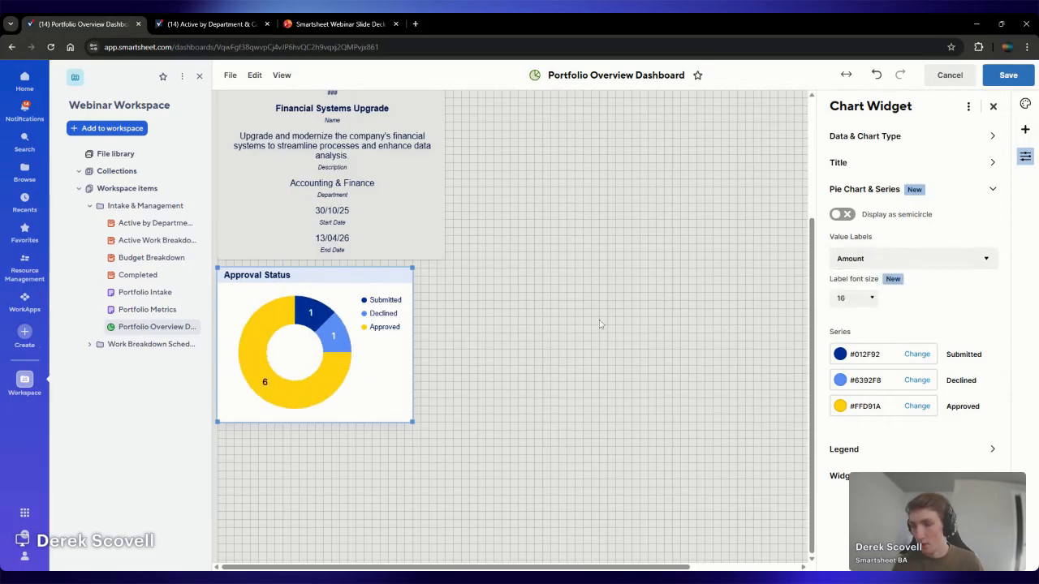
{"action": "left_click", "coordinate": [1008, 78]}
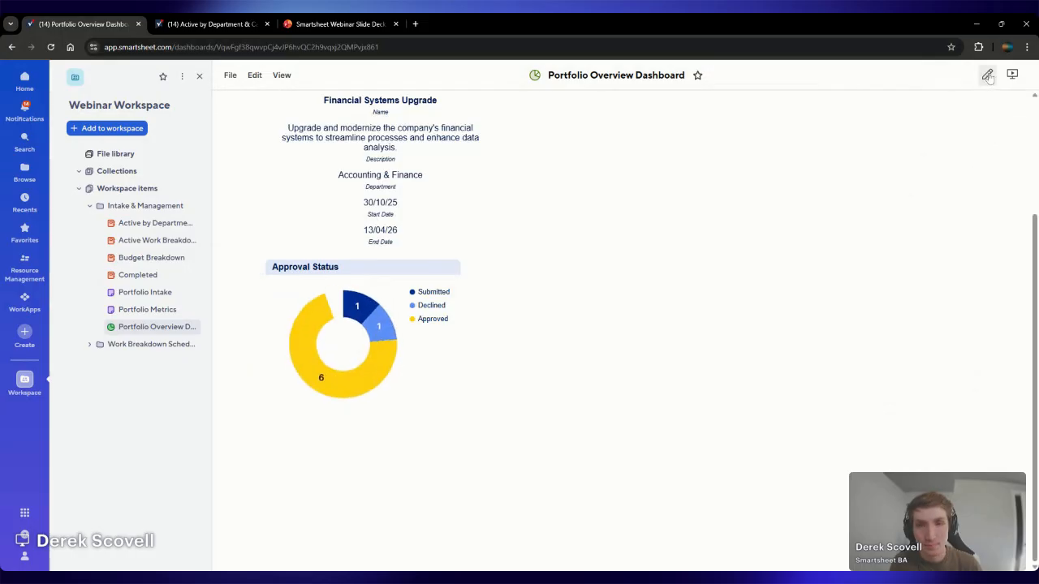
Add another chart widget to the right of Approval Status and reduce its height to match that widget
{"action": "left_click", "coordinate": [932, 77]}
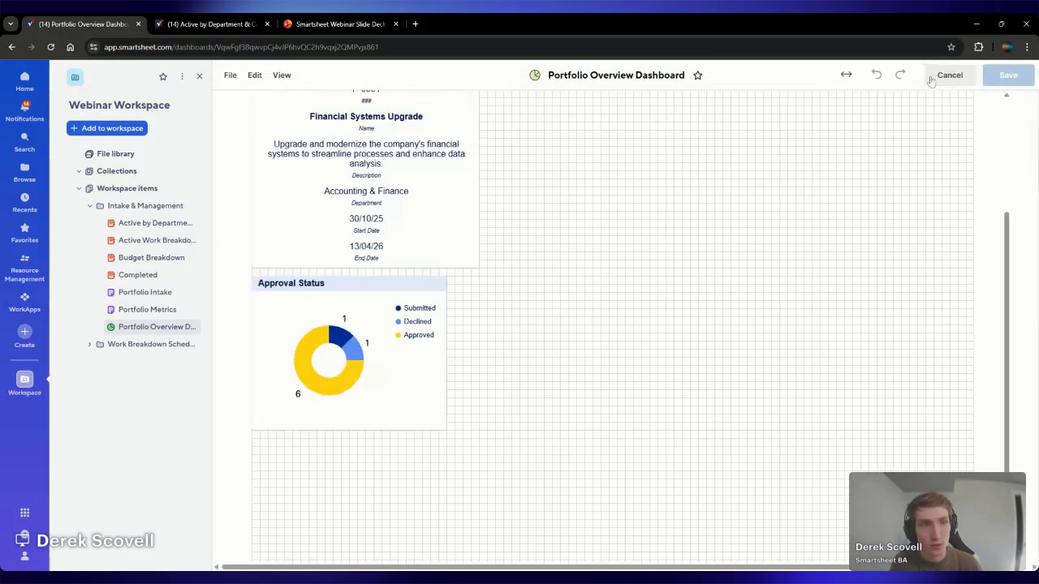
{"action": "left_click", "coordinate": [1023, 134]}
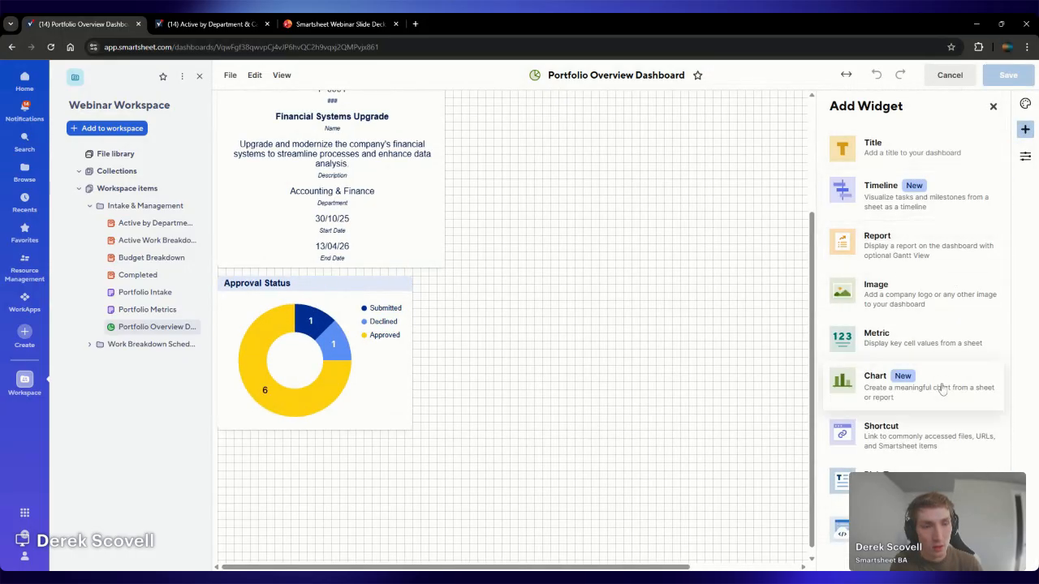
{"action": "left_click", "coordinate": [941, 389]}
{"action": "left_click_drag", "start_coordinate": [653, 122], "coordinate": [624, 389]}
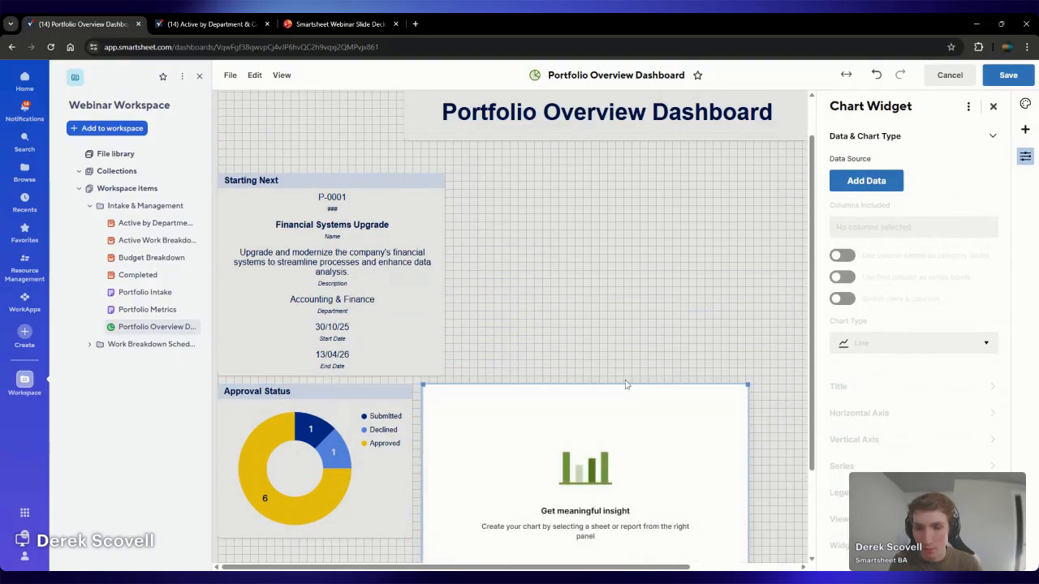
{"action": "scroll", "coordinate": [759, 487], "scroll_direction": "down", "scroll_amount": 2}
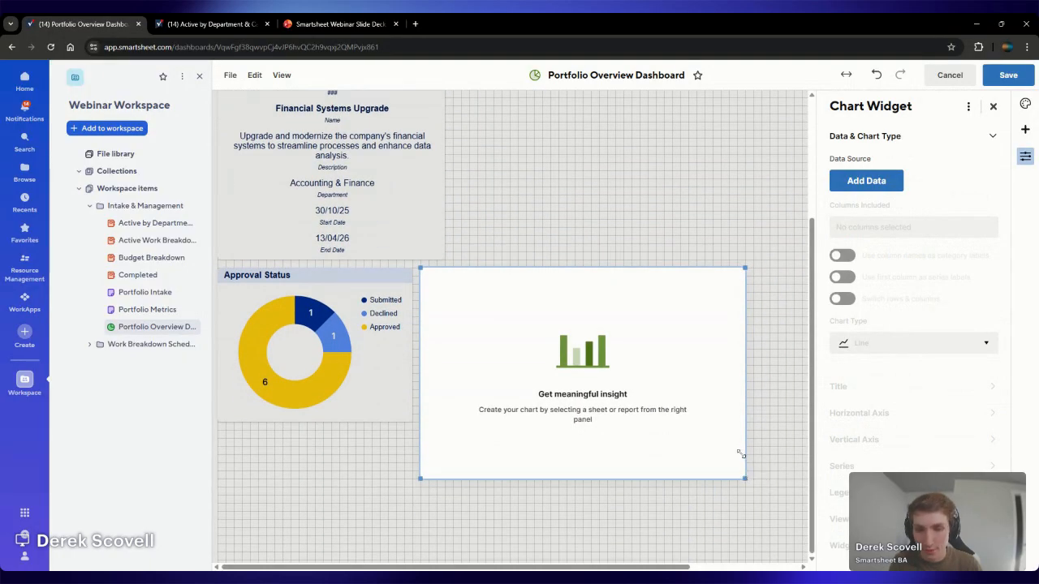
{"action": "left_click_drag", "start_coordinate": [740, 454], "coordinate": [747, 423]}
Use the Portfolio Metrics sheet from Webinar Workspace's Intake & Management folder as the new chart widget's data source
{"action": "left_click", "coordinate": [866, 180]}
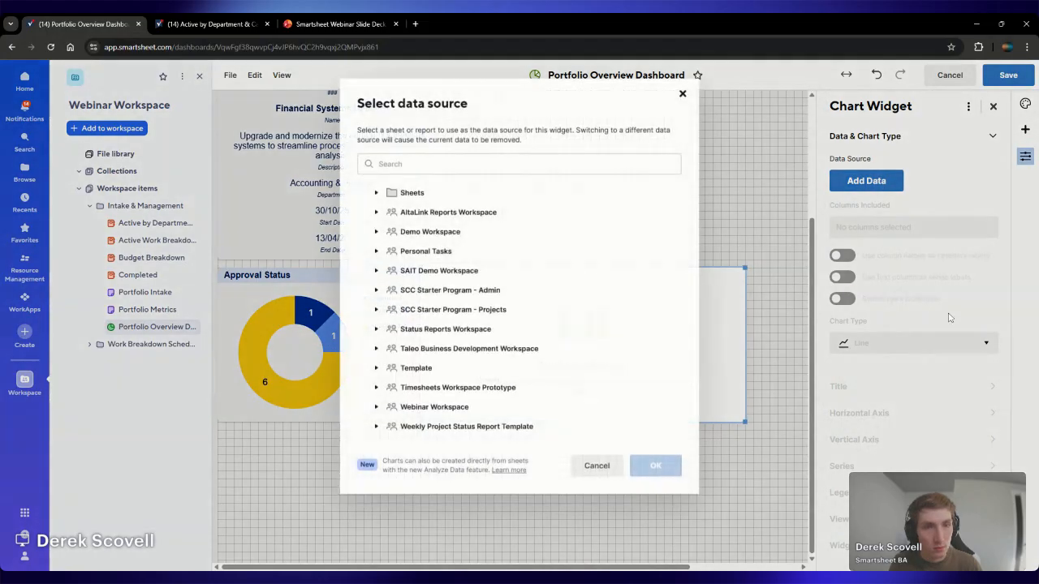
{"action": "left_click", "coordinate": [434, 405]}
{"action": "scroll", "coordinate": [519, 365], "scroll_direction": "down", "scroll_amount": 1}
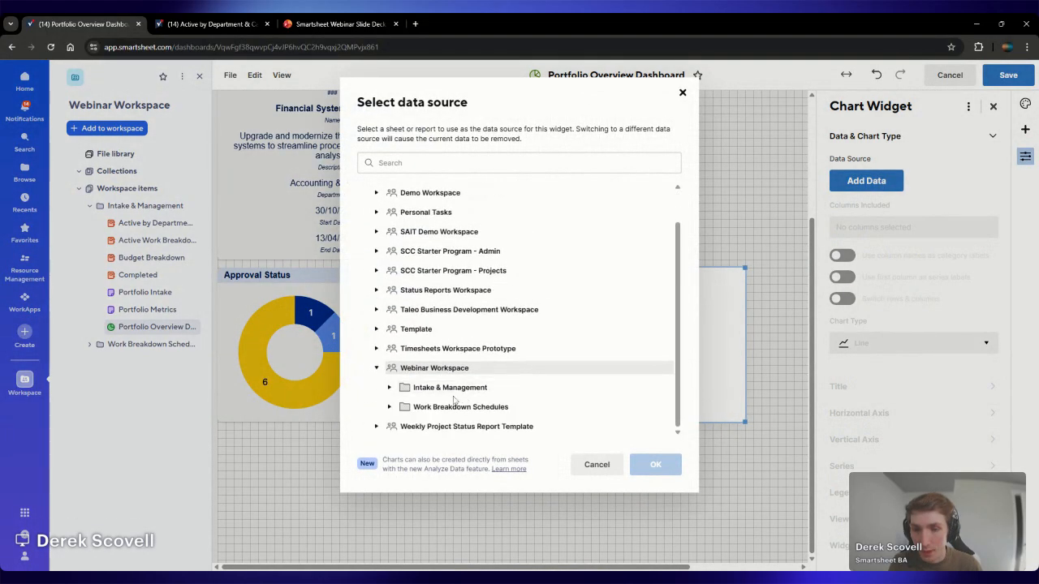
{"action": "left_click", "coordinate": [523, 387]}
{"action": "scroll", "coordinate": [523, 384], "scroll_direction": "down", "scroll_amount": 3}
{"action": "left_click", "coordinate": [524, 387]}
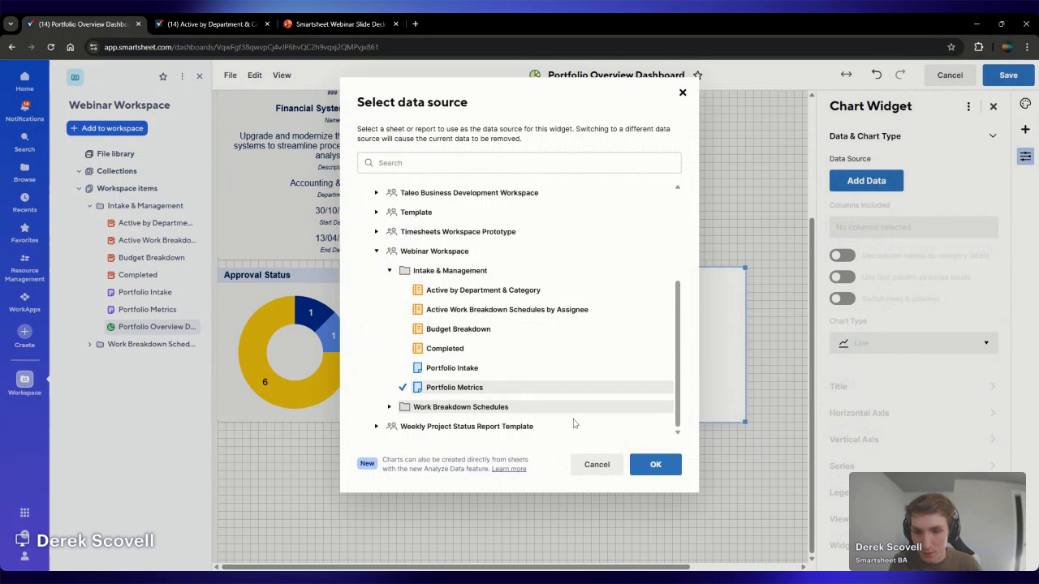
{"action": "left_click", "coordinate": [656, 465]}
Chart the Budget, Actuals and Variance rows of the Budget group with their Value 1 cells
{"action": "scroll", "coordinate": [244, 398], "scroll_direction": "down", "scroll_amount": 1}
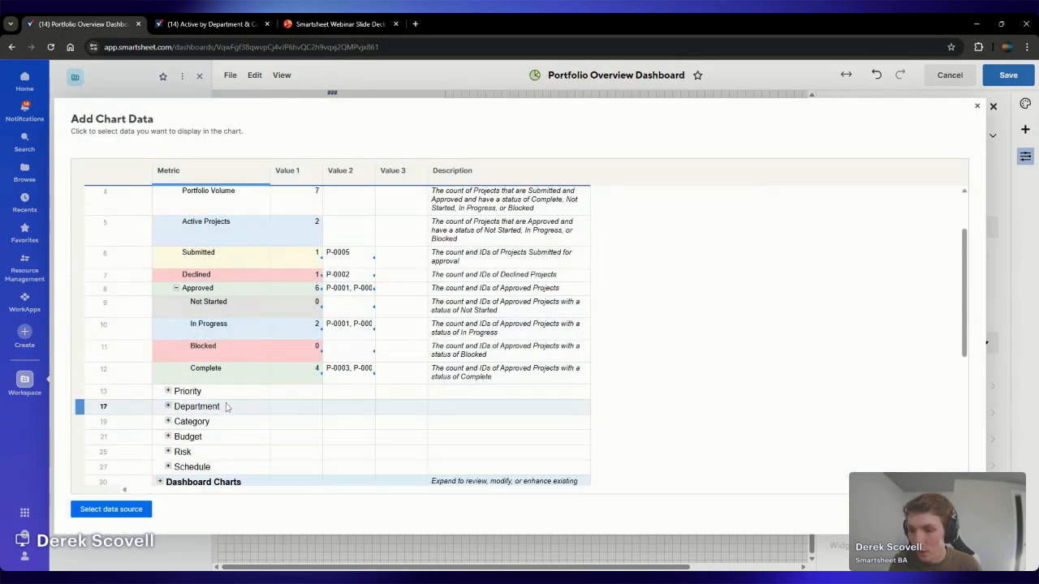
{"action": "left_click", "coordinate": [168, 438]}
{"action": "scroll", "coordinate": [239, 357], "scroll_direction": "down", "scroll_amount": 2}
{"action": "left_click", "coordinate": [225, 323]}
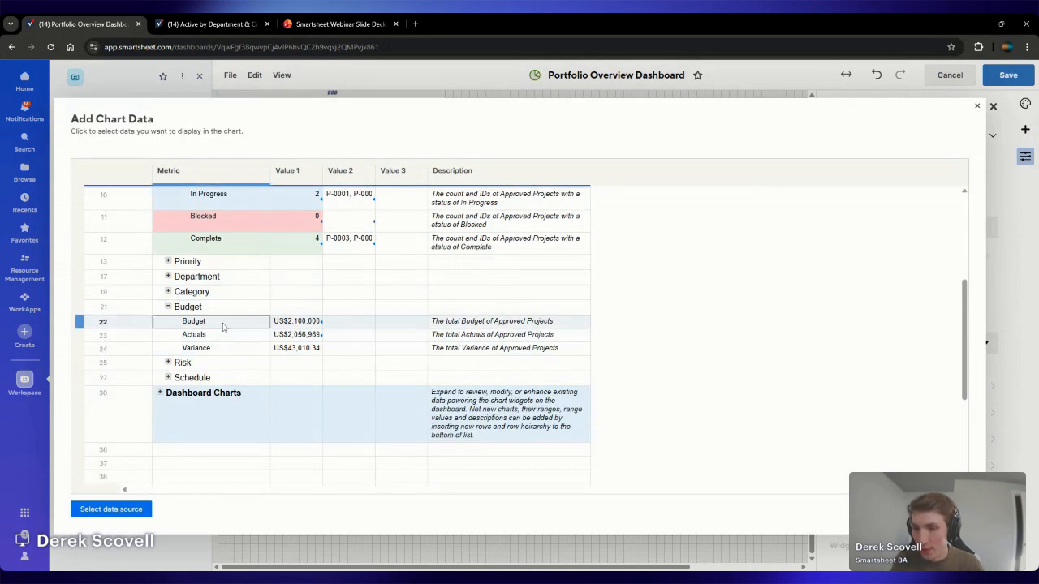
{"action": "left_click", "coordinate": [301, 350], "text": "shift"}
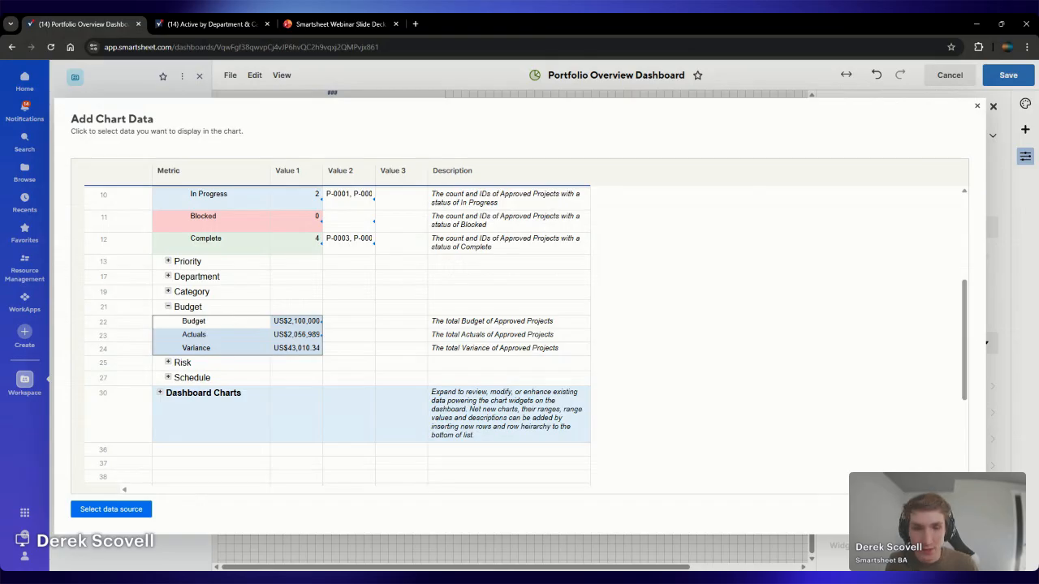
{"action": "left_click", "coordinate": [948, 510]}
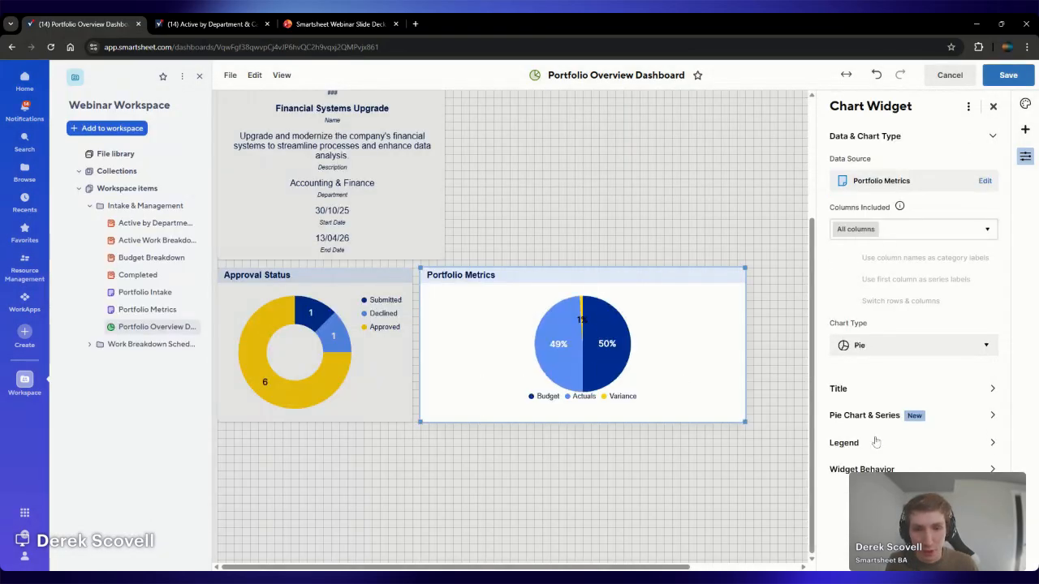
Change the budget chart's type from Pie to Column
{"action": "left_click", "coordinate": [871, 347]}
{"action": "scroll", "coordinate": [899, 476], "scroll_direction": "down", "scroll_amount": 1}
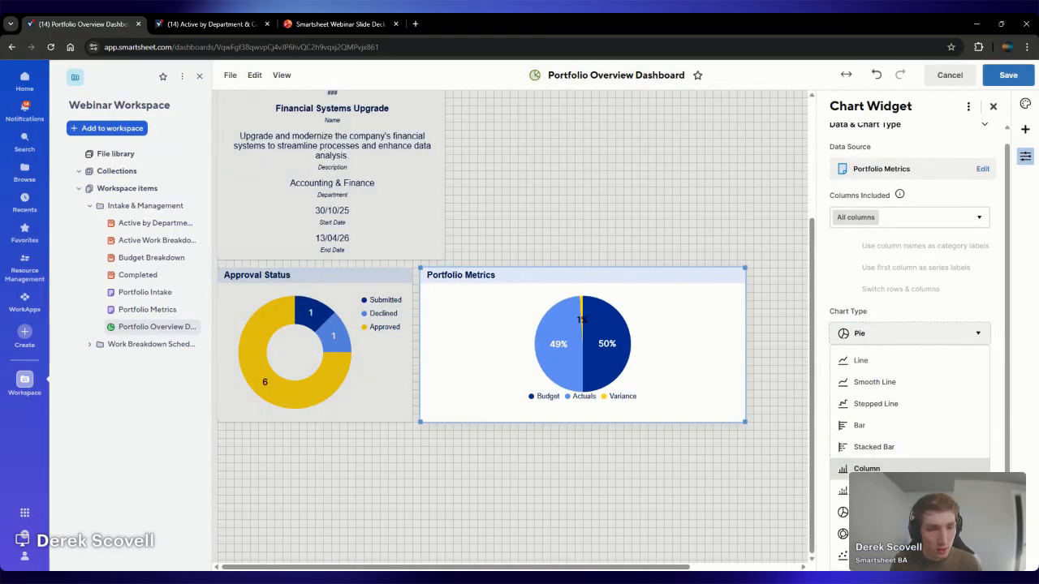
{"action": "left_click", "coordinate": [892, 468]}
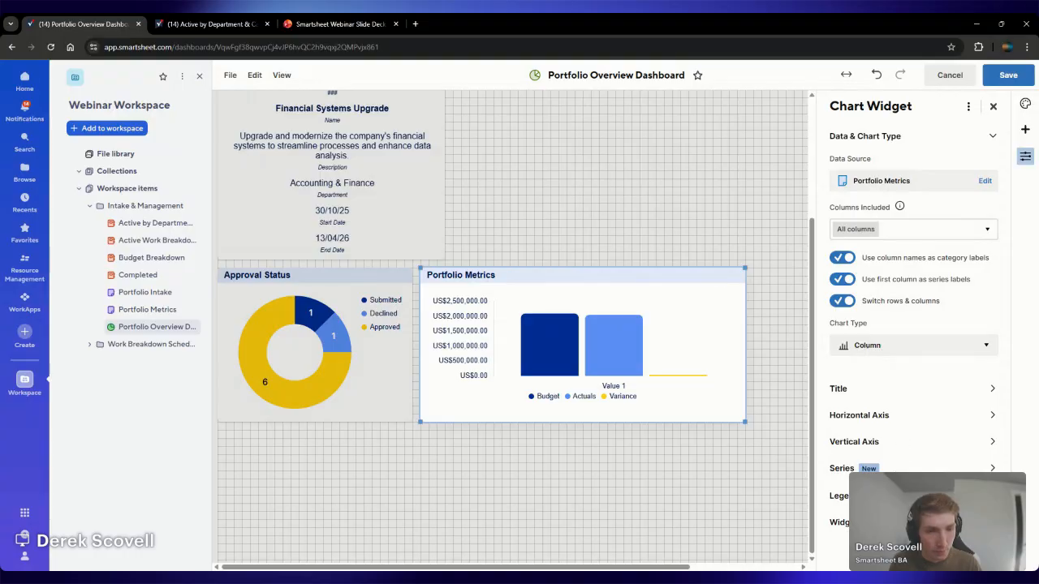
Place the column chart's legend on the right and always show value labels for all series
{"action": "left_click", "coordinate": [844, 495]}
{"action": "left_click", "coordinate": [893, 314]}
{"action": "left_click", "coordinate": [889, 428]}
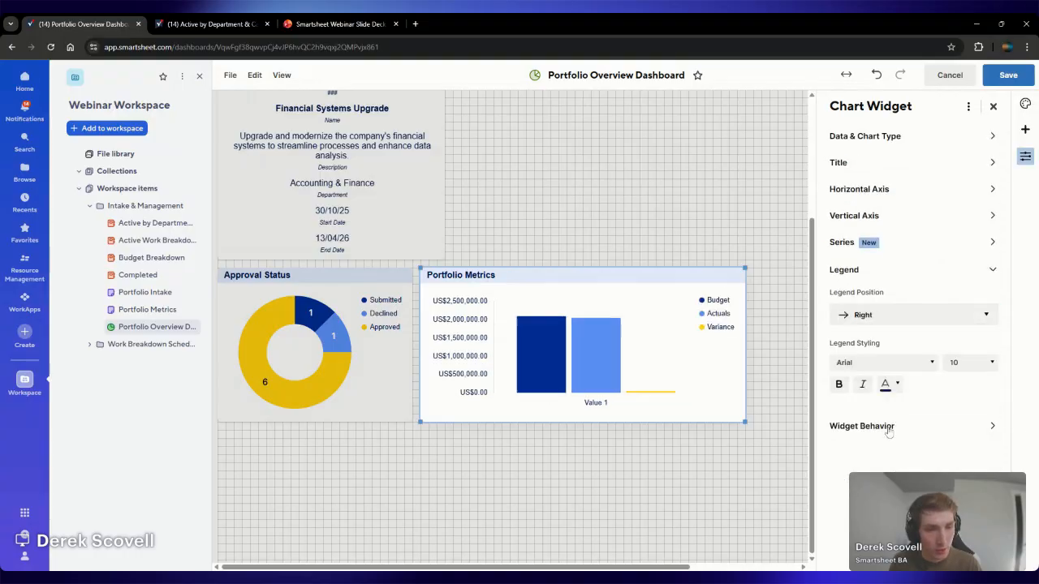
{"action": "left_click", "coordinate": [929, 243]}
{"action": "left_click", "coordinate": [842, 301]}
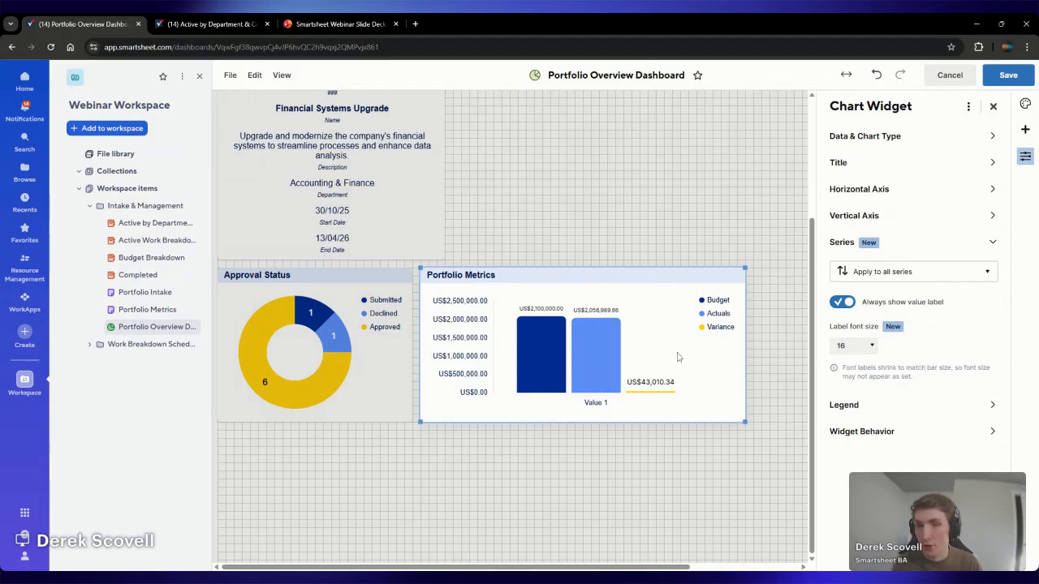
Retitle the column chart widget "Budget Breakdown" and save the dashboard
{"action": "double_click", "coordinate": [480, 275]}
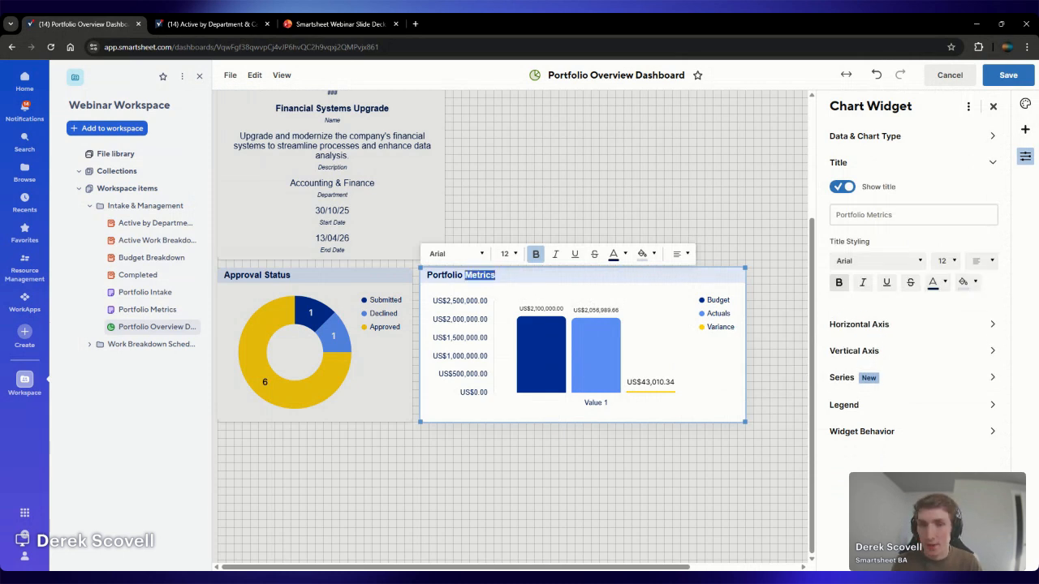
{"action": "key", "text": "ctrl+a"}
{"action": "type", "text": "Budget Br"}
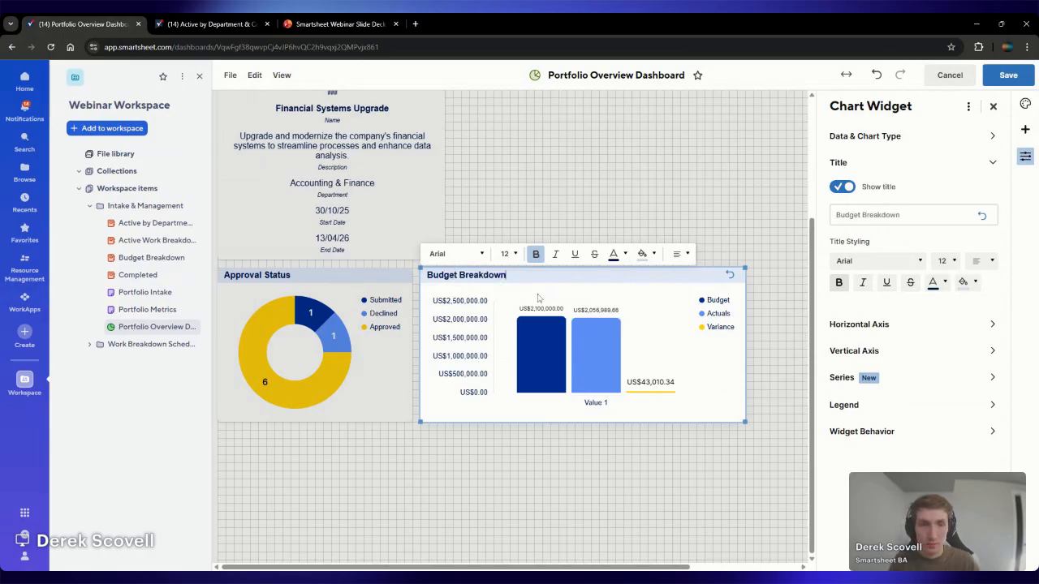
{"action": "type", "text": "eakdown"}
{"action": "left_click", "coordinate": [1010, 74]}
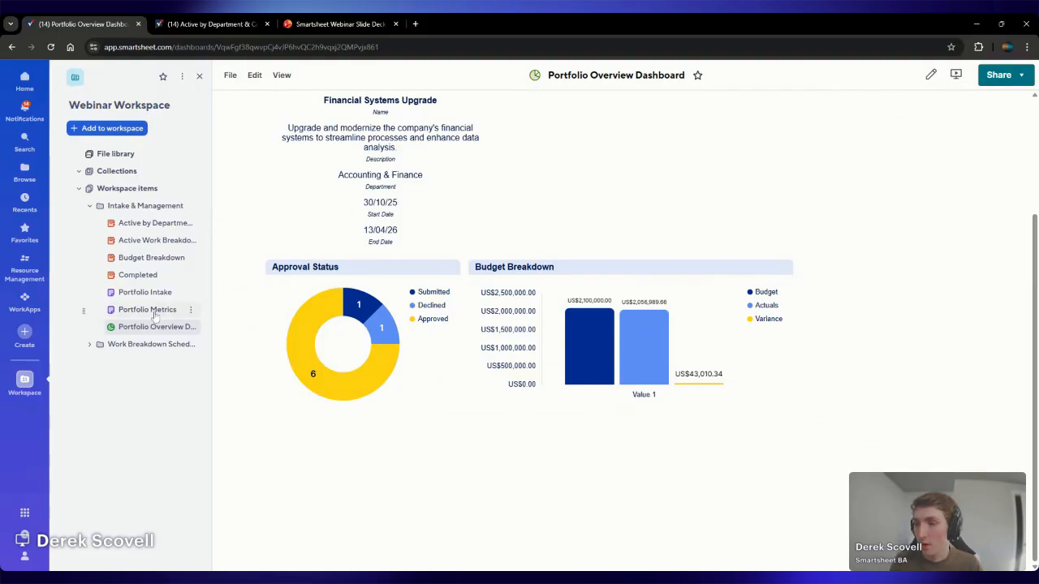
Open the Portfolio Intake sheet and have the AI Analyze data tool create a pie chart of all projects grouped by Department
{"action": "left_click", "coordinate": [132, 297]}
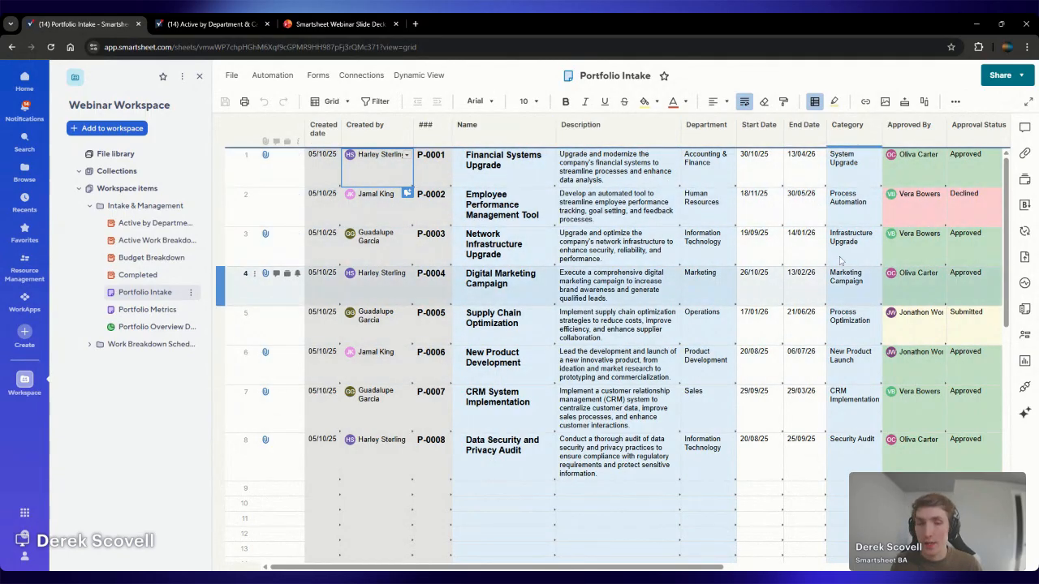
{"action": "left_click", "coordinate": [1025, 413]}
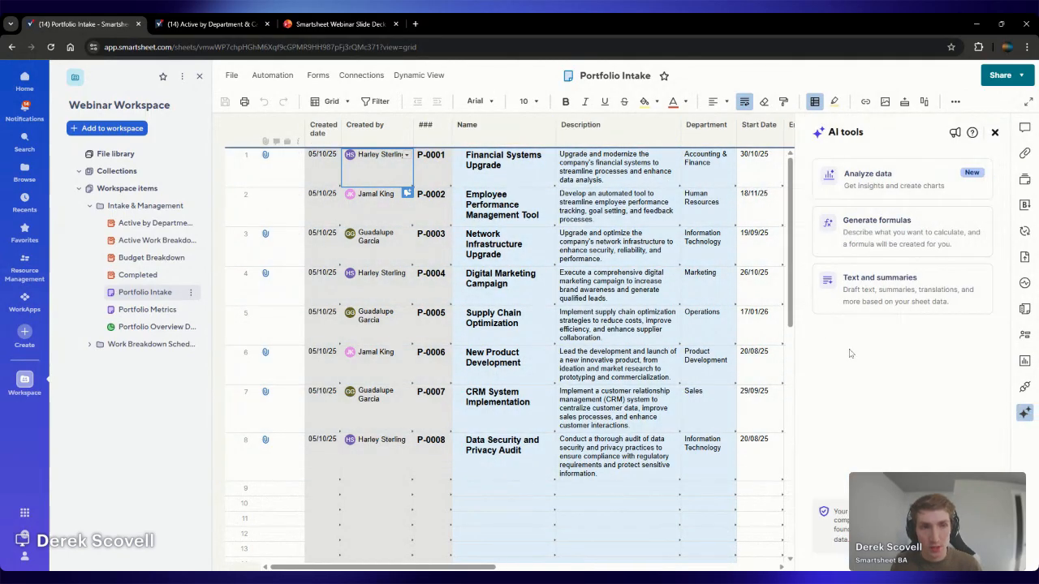
{"action": "left_click", "coordinate": [895, 184]}
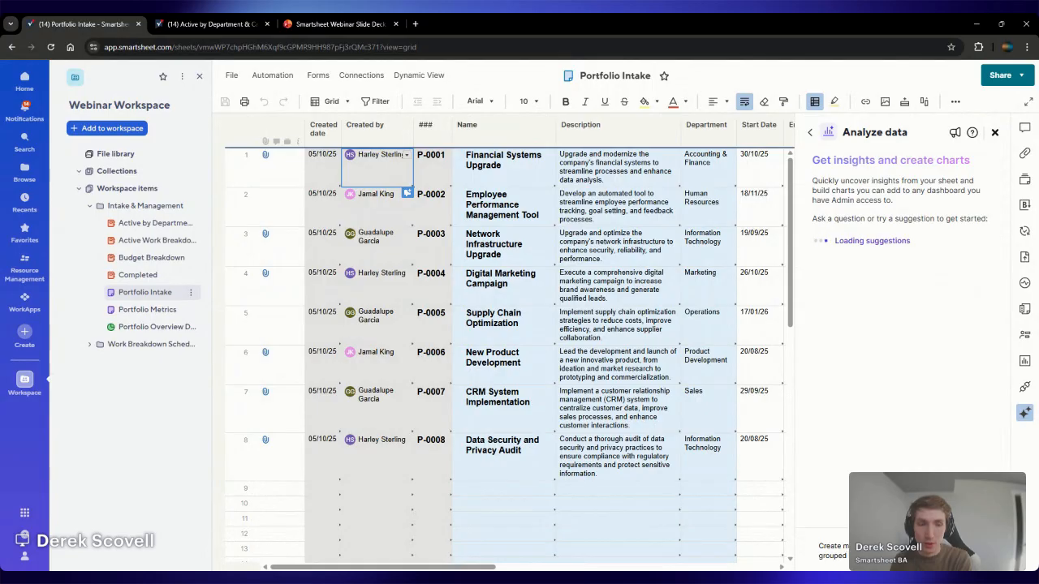
{"action": "key", "text": "Return"}
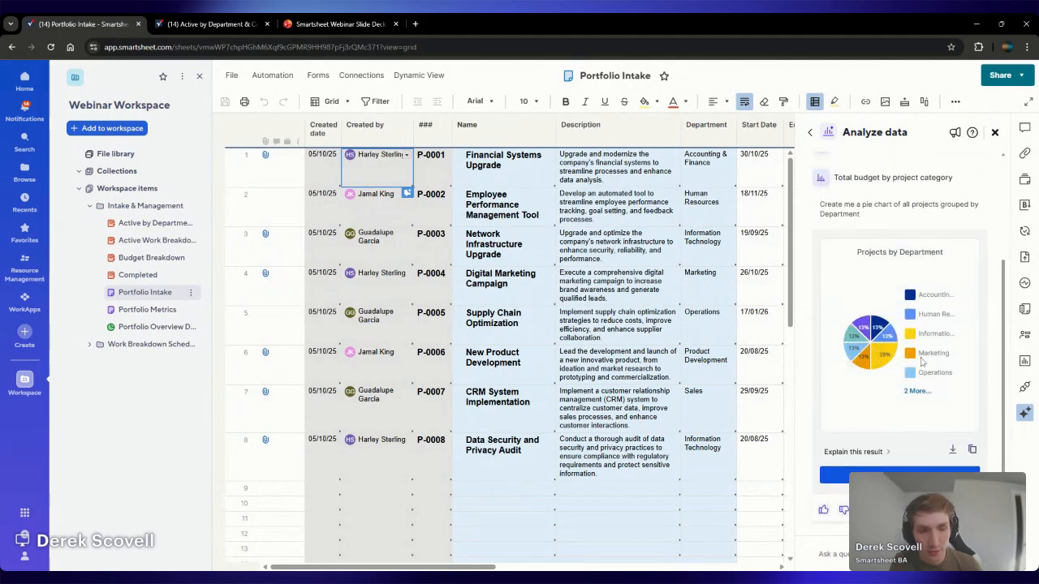
Add the generated Projects by Department chart to the existing Portfolio Overview Dashboard in Webinar Workspace's Intake & Management folder
{"action": "left_click", "coordinate": [893, 475]}
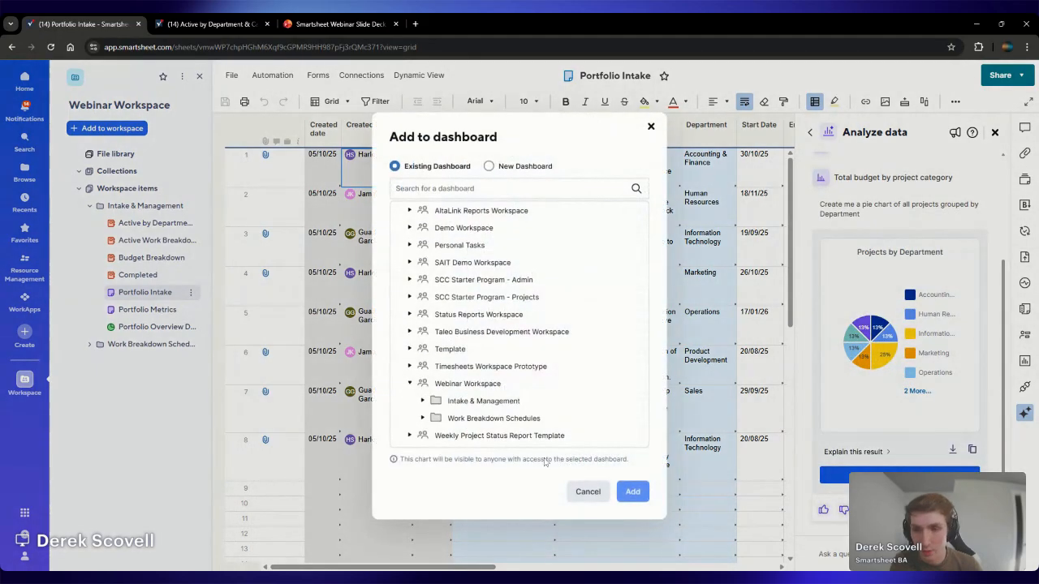
{"action": "left_click", "coordinate": [508, 403]}
{"action": "left_click", "coordinate": [527, 404]}
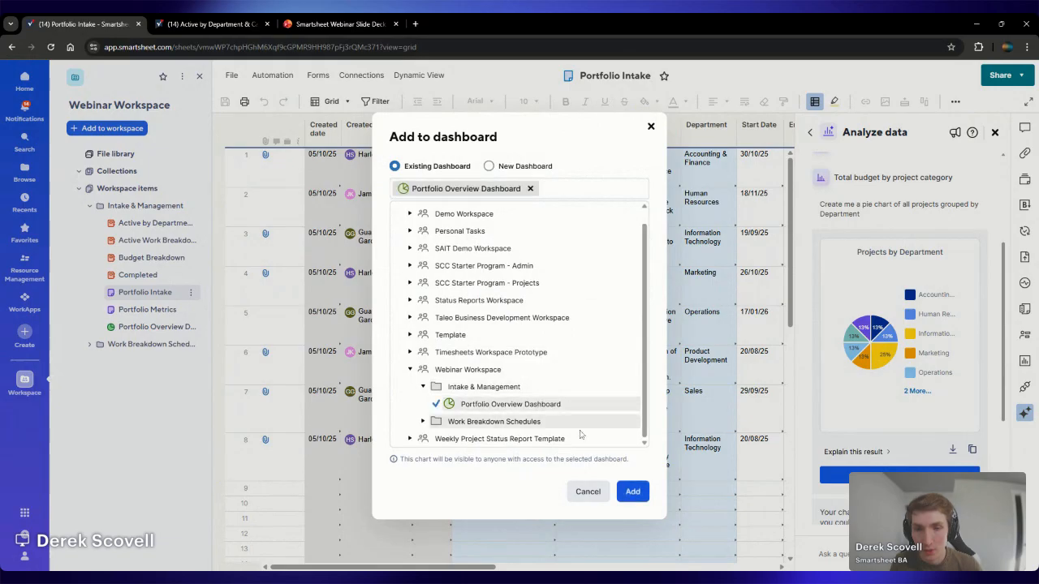
{"action": "left_click", "coordinate": [632, 491]}
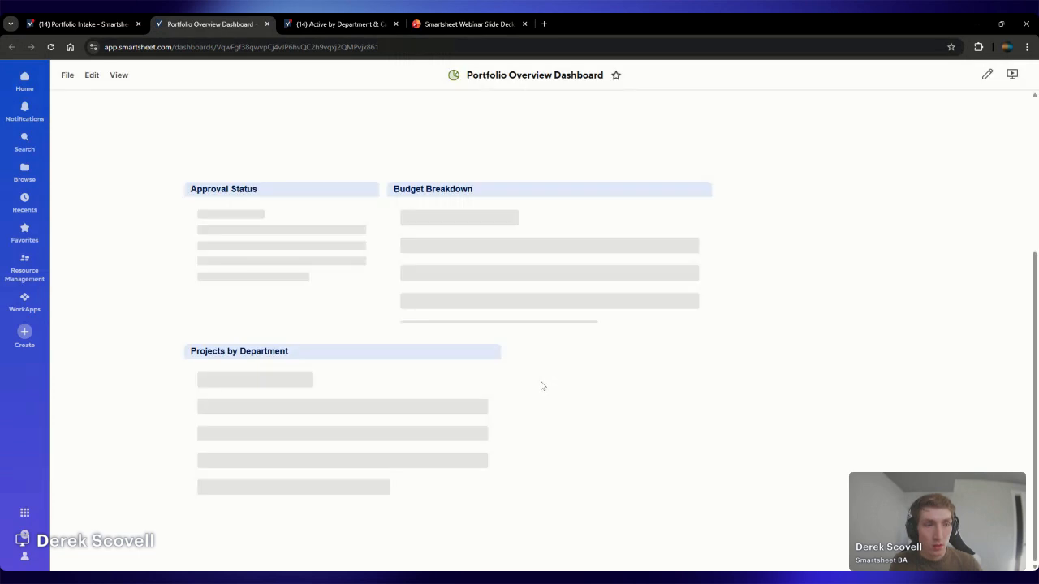
Edit the dashboard, shrinking the Projects by Department widget and moving it to the right of Budget Breakdown
{"action": "left_click", "coordinate": [986, 74]}
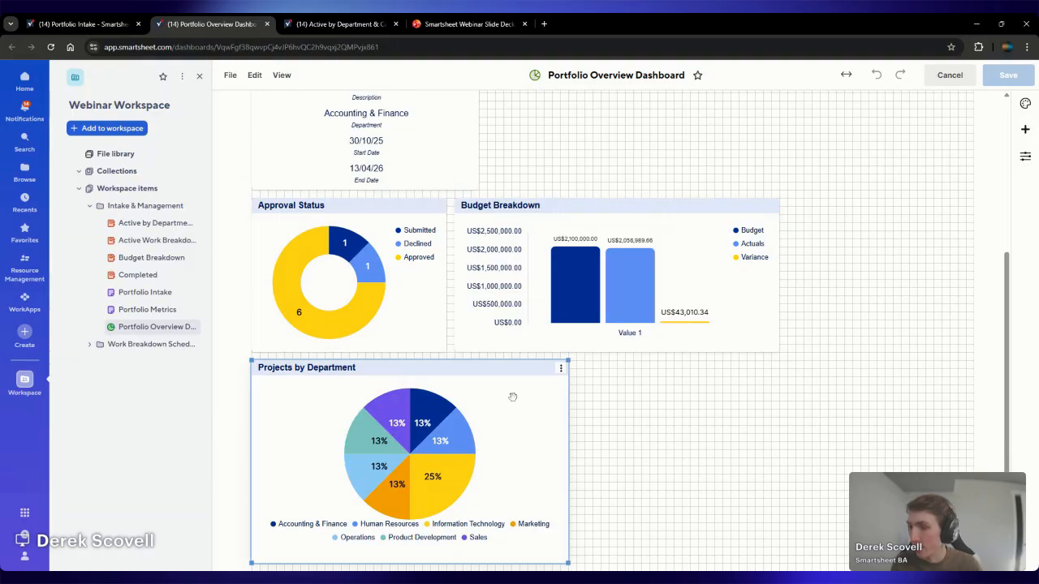
{"action": "left_click_drag", "start_coordinate": [568, 562], "coordinate": [441, 519]}
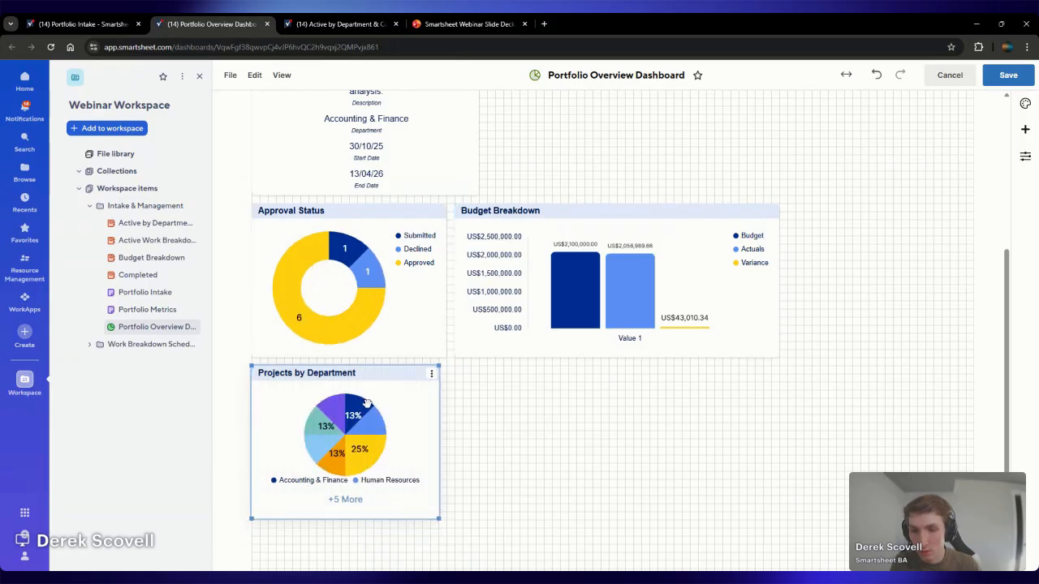
{"action": "left_click_drag", "start_coordinate": [436, 367], "coordinate": [978, 227]}
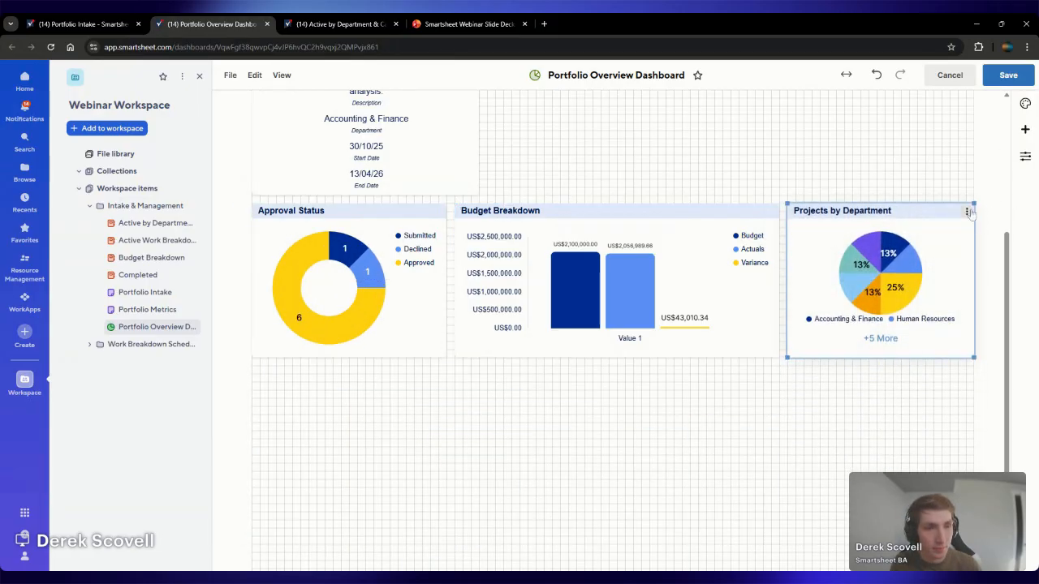
Place the Projects by Department chart's legend on the right
{"action": "left_click", "coordinate": [967, 212]}
{"action": "left_click", "coordinate": [987, 230]}
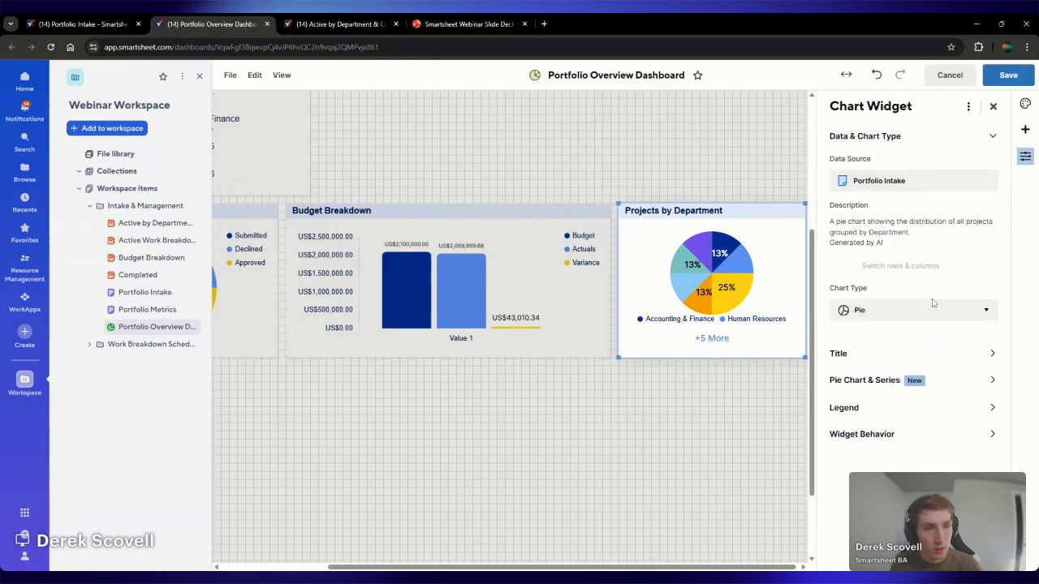
{"action": "left_click", "coordinate": [884, 408]}
{"action": "left_click", "coordinate": [881, 264]}
{"action": "left_click", "coordinate": [887, 372]}
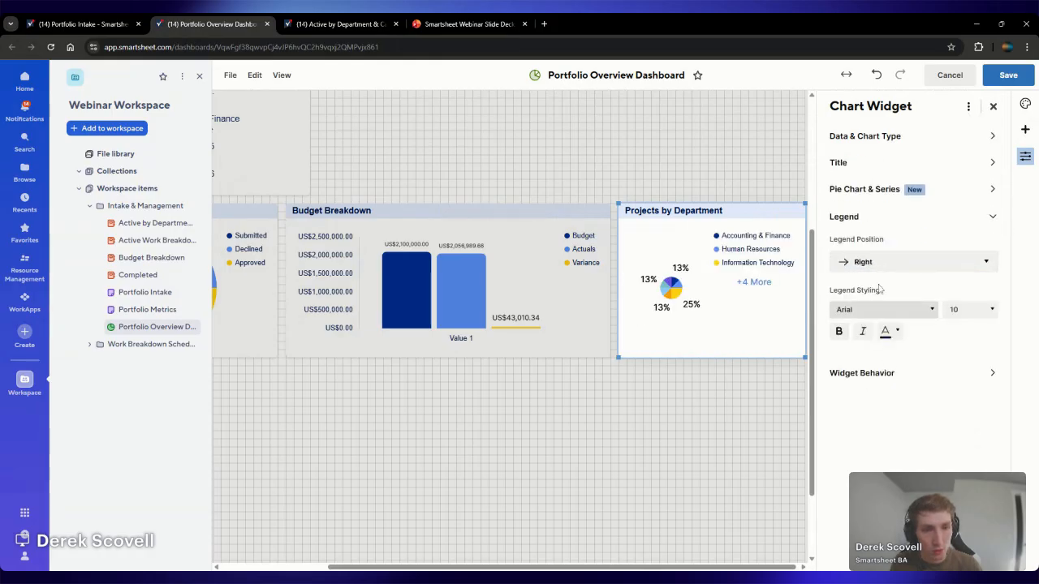
Set the Projects by Department chart's value labels to Amount and save the dashboard
{"action": "left_click", "coordinate": [901, 193]}
{"action": "left_click", "coordinate": [897, 261]}
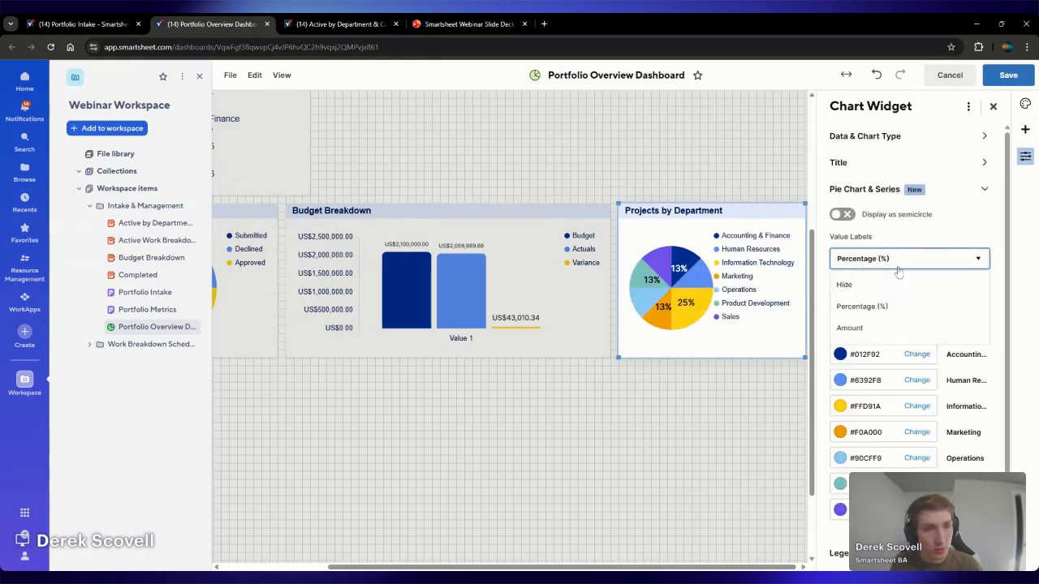
{"action": "left_click", "coordinate": [883, 328]}
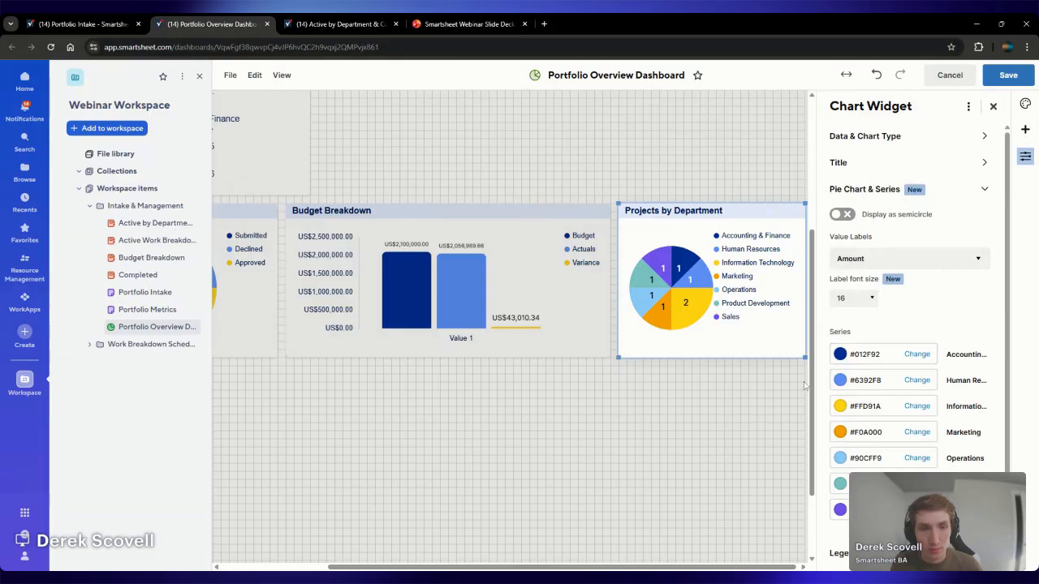
{"action": "left_click", "coordinate": [1006, 75]}
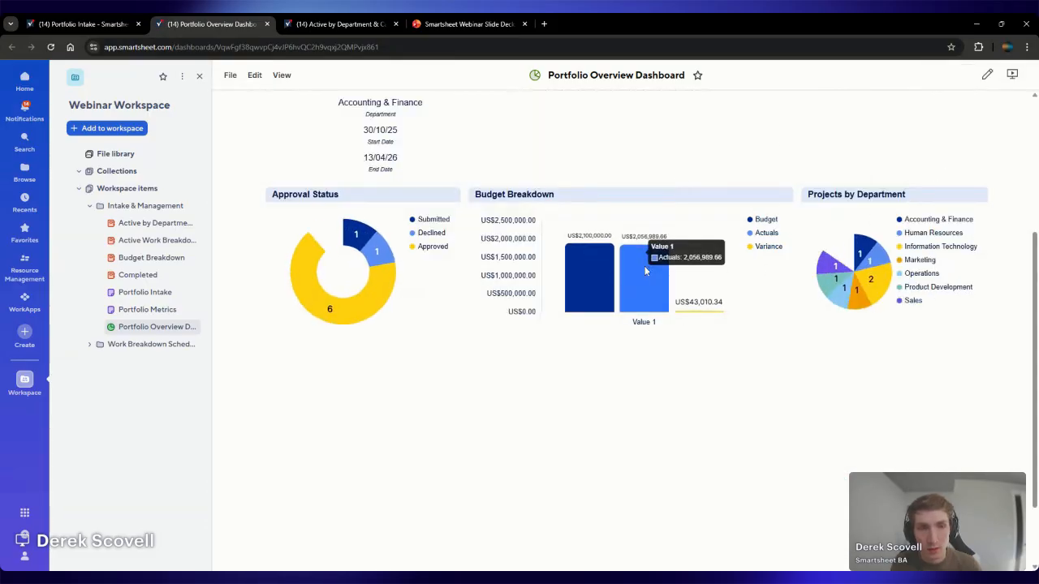
Add a report widget to the right of Starting Next and enlarge it to about 60 × 25, matching that widget's height
{"action": "scroll", "coordinate": [649, 341], "scroll_direction": "up", "scroll_amount": 2}
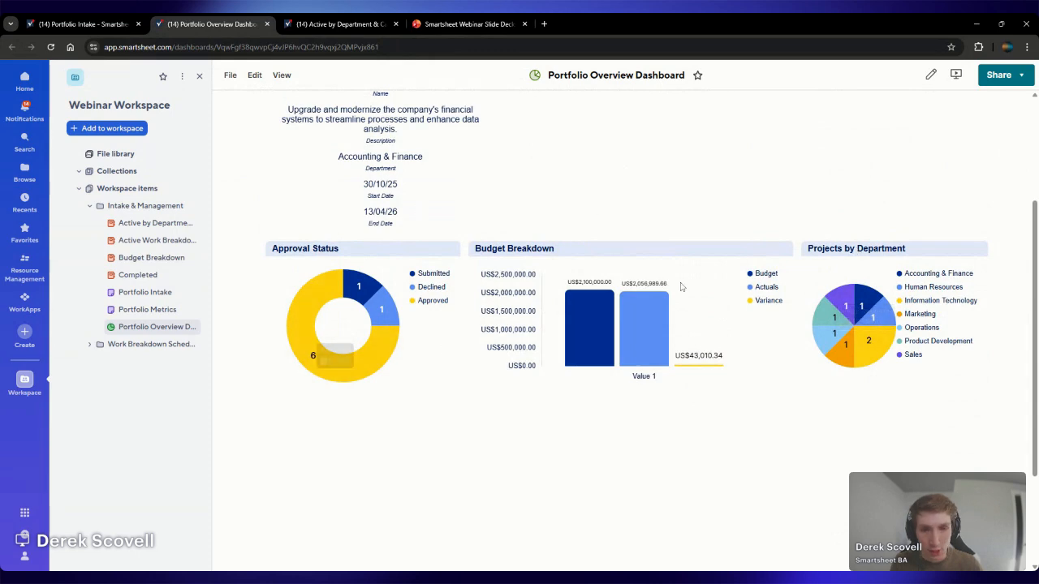
{"action": "left_click", "coordinate": [931, 74]}
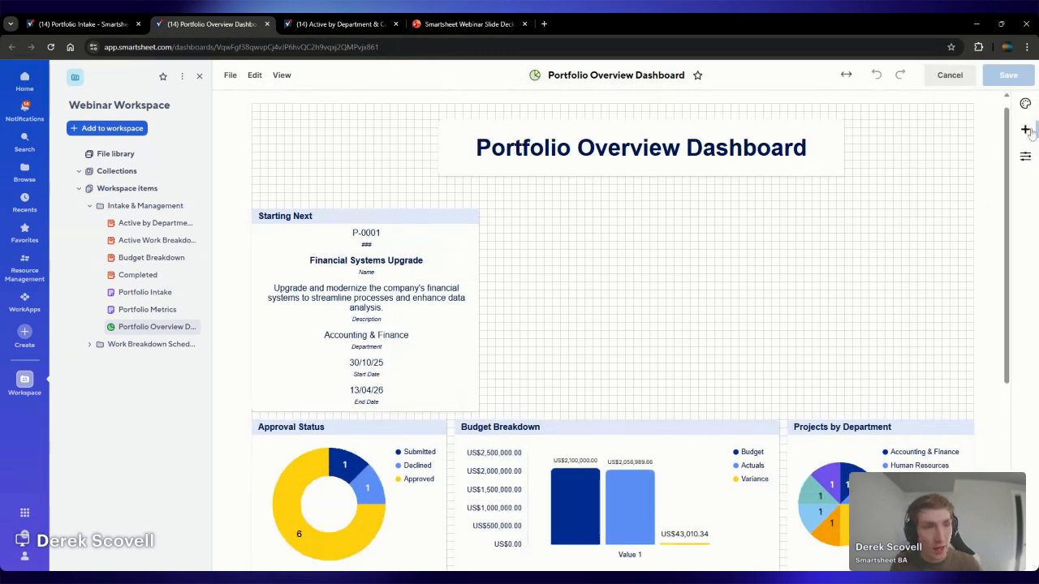
{"action": "left_click", "coordinate": [1024, 130]}
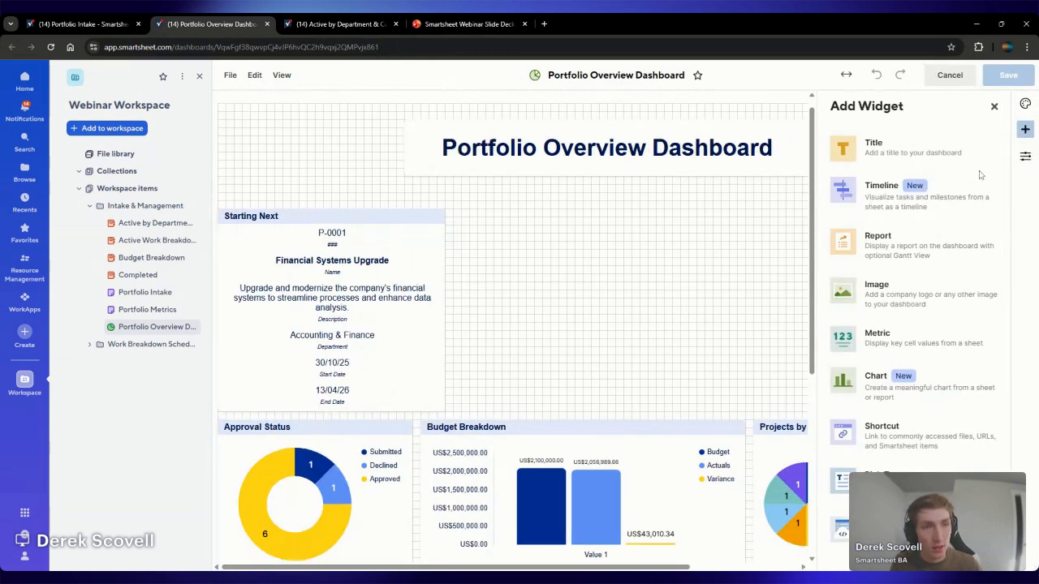
{"action": "left_click", "coordinate": [948, 257]}
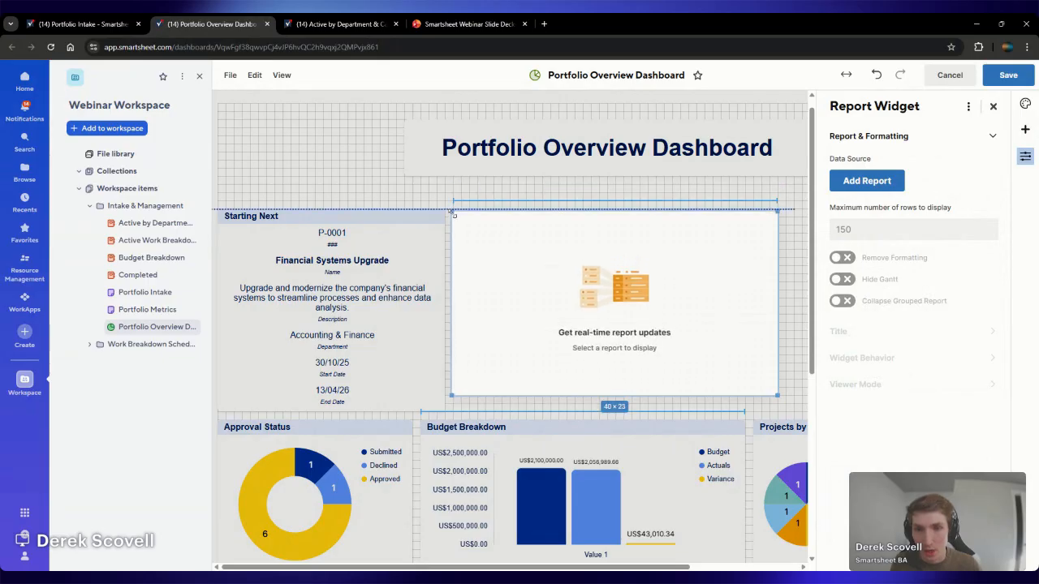
{"action": "left_click_drag", "start_coordinate": [777, 396], "coordinate": [802, 411]}
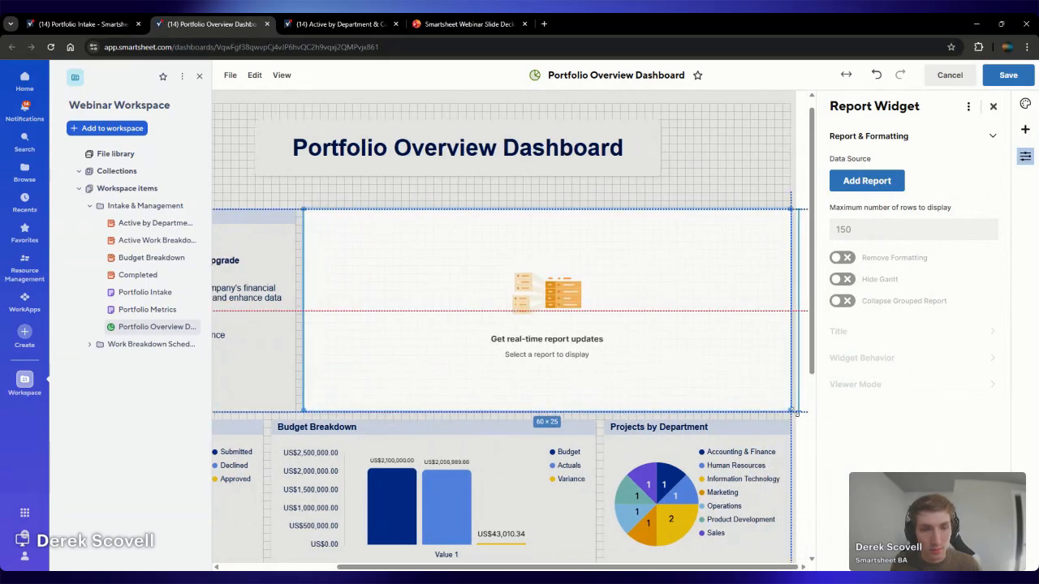
Use the Active by Department & Category report from the Webinar Workspace's Intake & Management folder as the report widget's data source
{"action": "left_click", "coordinate": [866, 180]}
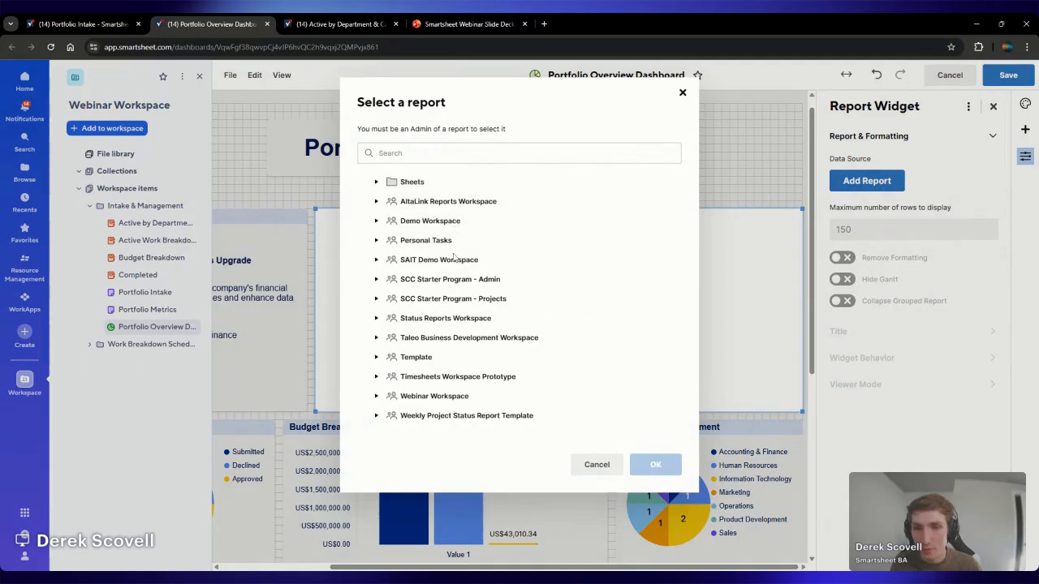
{"action": "left_click", "coordinate": [454, 396]}
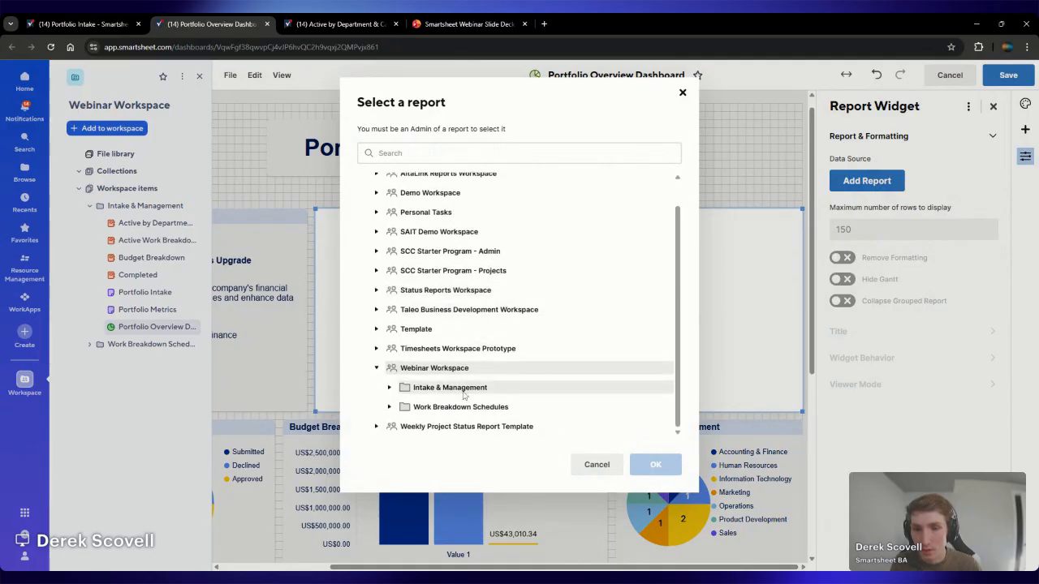
{"action": "left_click", "coordinate": [469, 376]}
{"action": "scroll", "coordinate": [487, 357], "scroll_direction": "down", "scroll_amount": 2}
{"action": "left_click", "coordinate": [506, 330]}
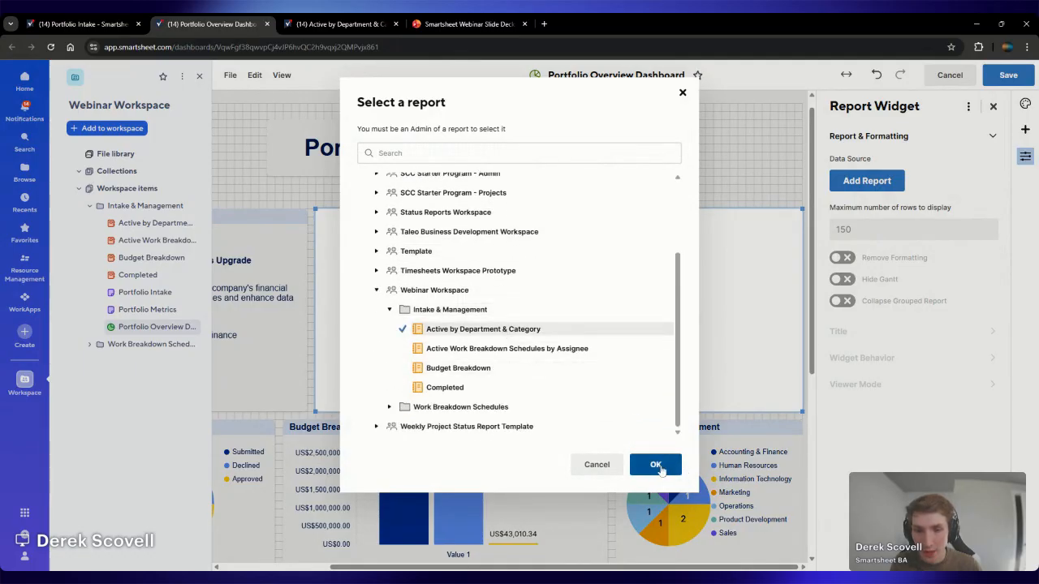
{"action": "left_click", "coordinate": [656, 464]}
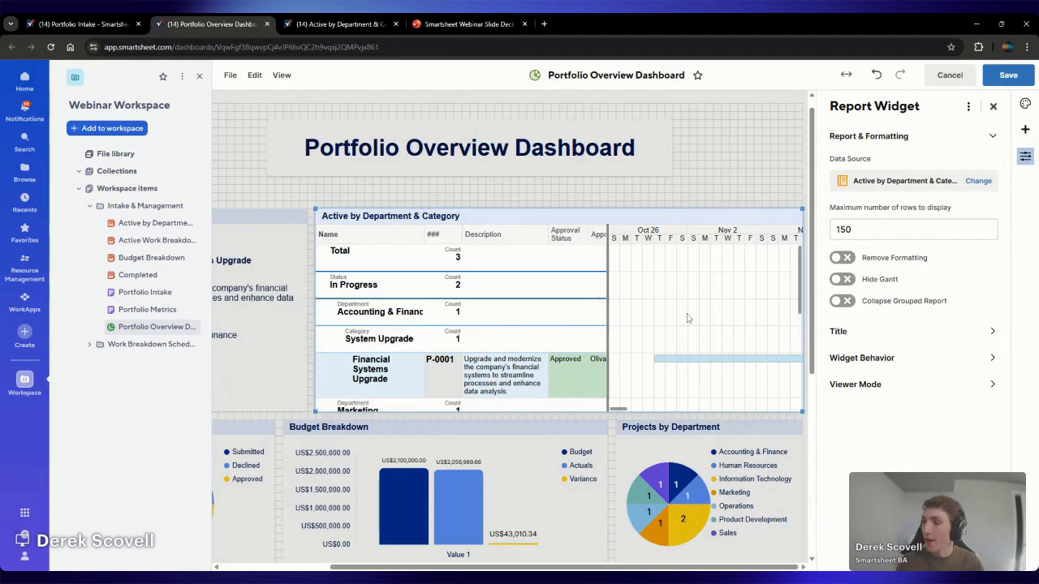
Hide the Gantt view in the Active by Department & Category report widget and save the dashboard
{"action": "left_click_drag", "start_coordinate": [627, 412], "coordinate": [649, 408]}
{"action": "left_click", "coordinate": [844, 279]}
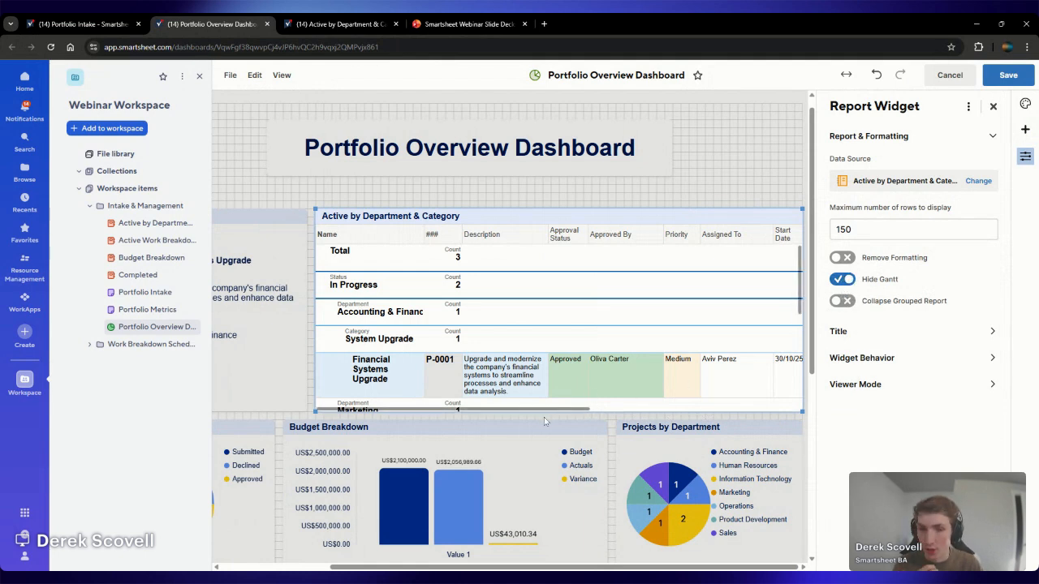
{"action": "left_click_drag", "start_coordinate": [548, 414], "coordinate": [561, 414]}
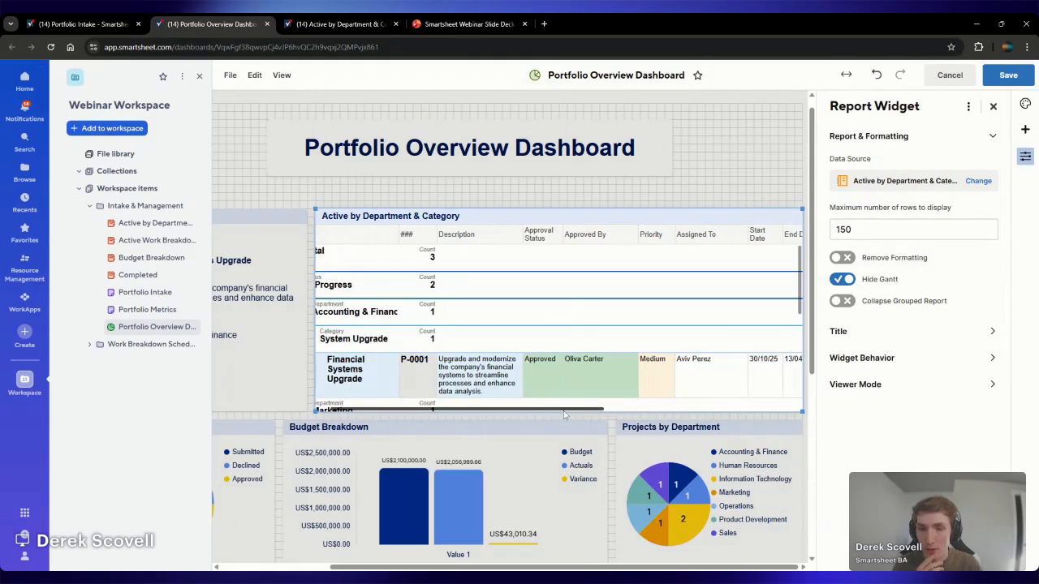
{"action": "left_click", "coordinate": [1003, 76]}
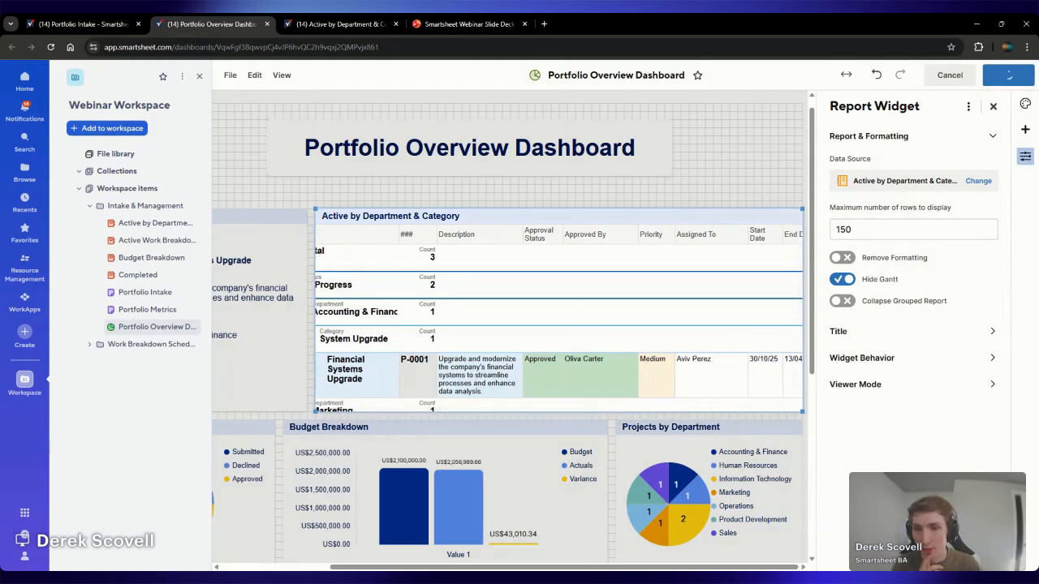
Edit the dashboard and add another report widget below the Approval Status and Budget Breakdown charts, widened to about 57 × 26
{"action": "scroll", "coordinate": [975, 303], "scroll_direction": "down", "scroll_amount": 5}
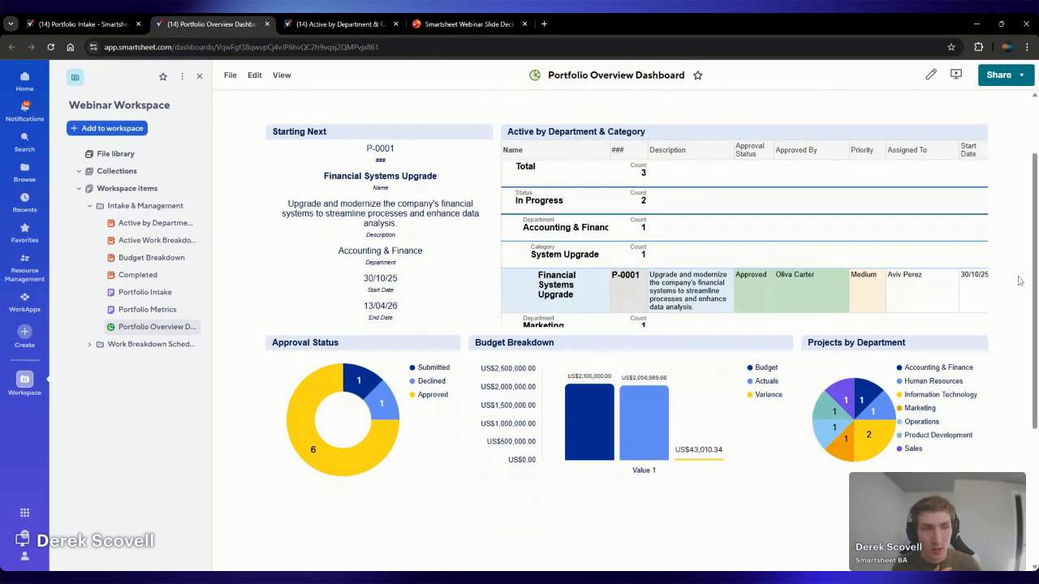
{"action": "left_click", "coordinate": [931, 74]}
{"action": "left_click", "coordinate": [1024, 129]}
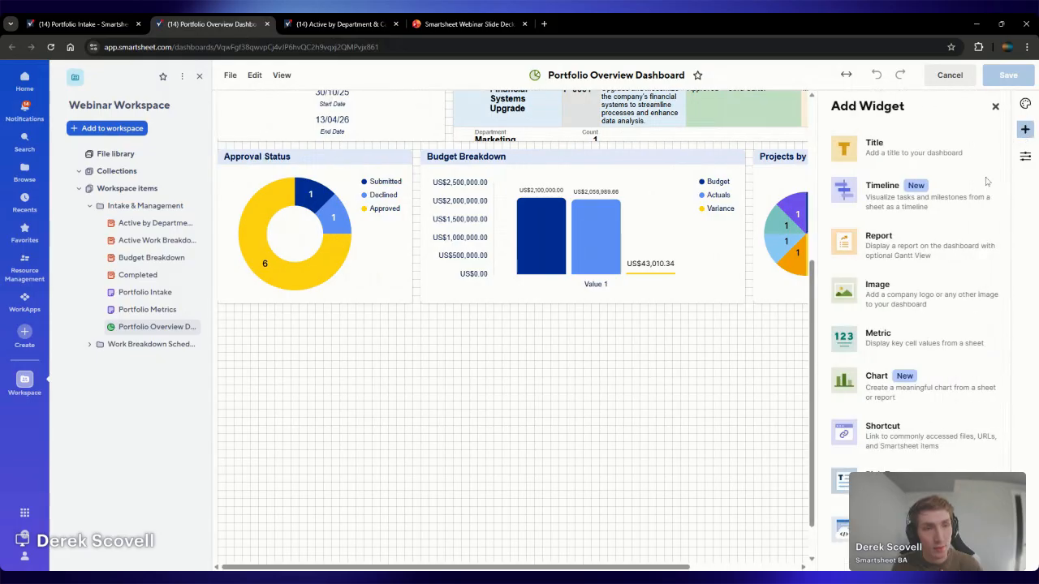
{"action": "left_click", "coordinate": [880, 244]}
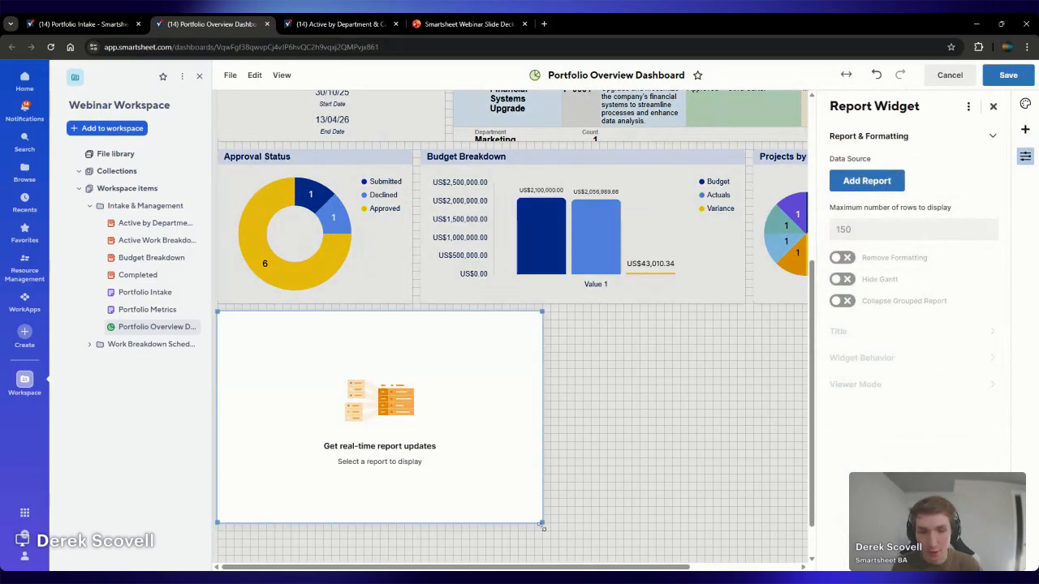
{"action": "left_click_drag", "start_coordinate": [542, 526], "coordinate": [682, 527]}
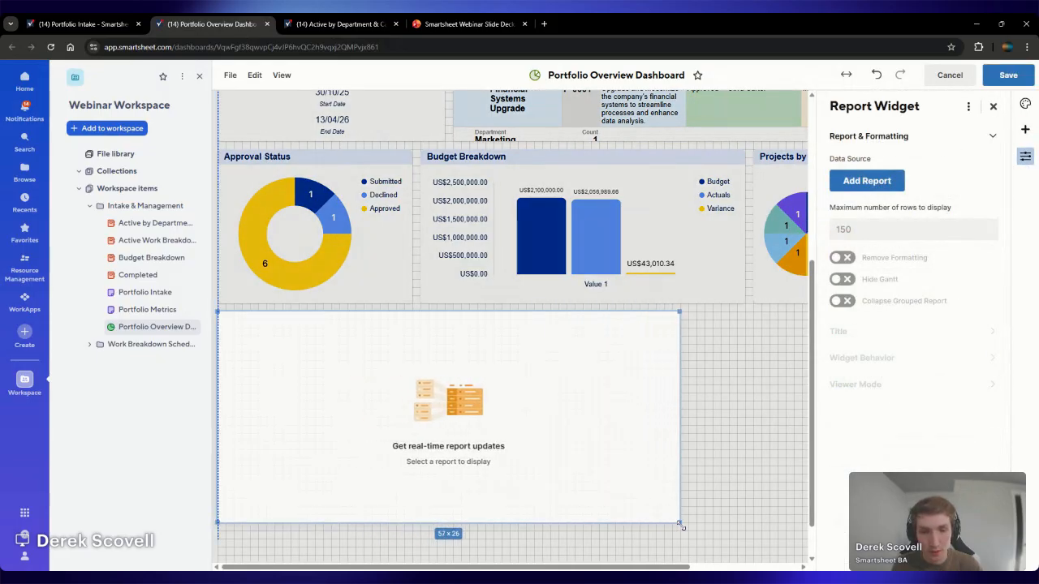
Use the Budget Breakdown report from the Intake & Management folder as the new widget's data source and save the dashboard
{"action": "left_click", "coordinate": [875, 181]}
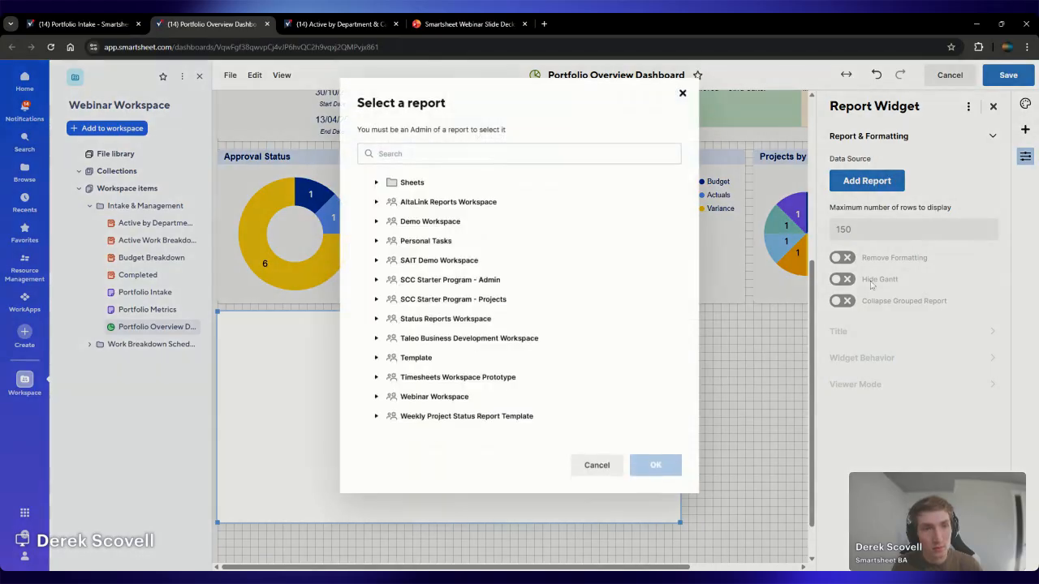
{"action": "left_click", "coordinate": [435, 396]}
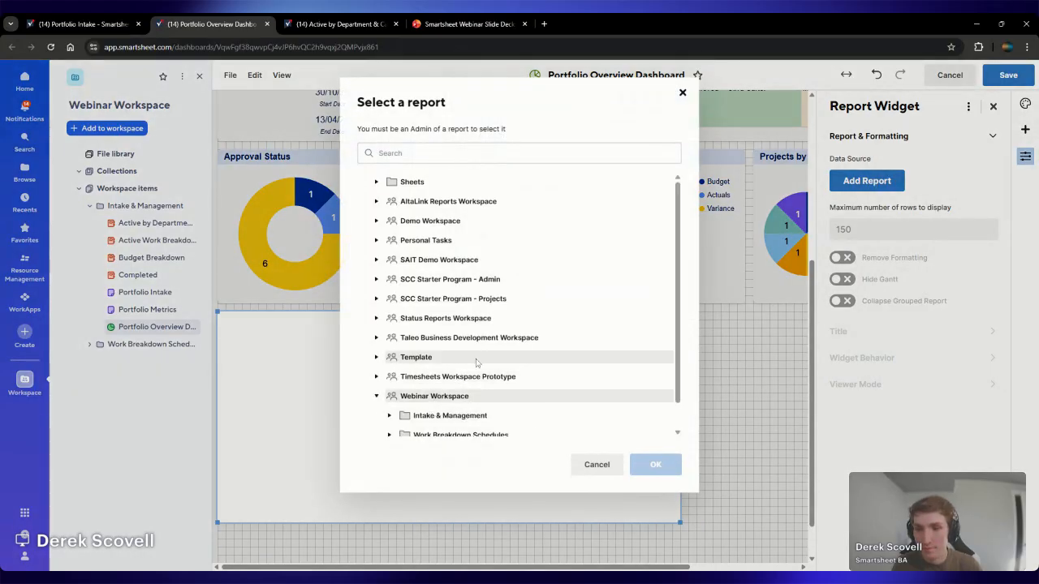
{"action": "scroll", "coordinate": [472, 375], "scroll_direction": "down", "scroll_amount": 1}
{"action": "left_click", "coordinate": [464, 385]}
{"action": "scroll", "coordinate": [524, 370], "scroll_direction": "down", "scroll_amount": 1}
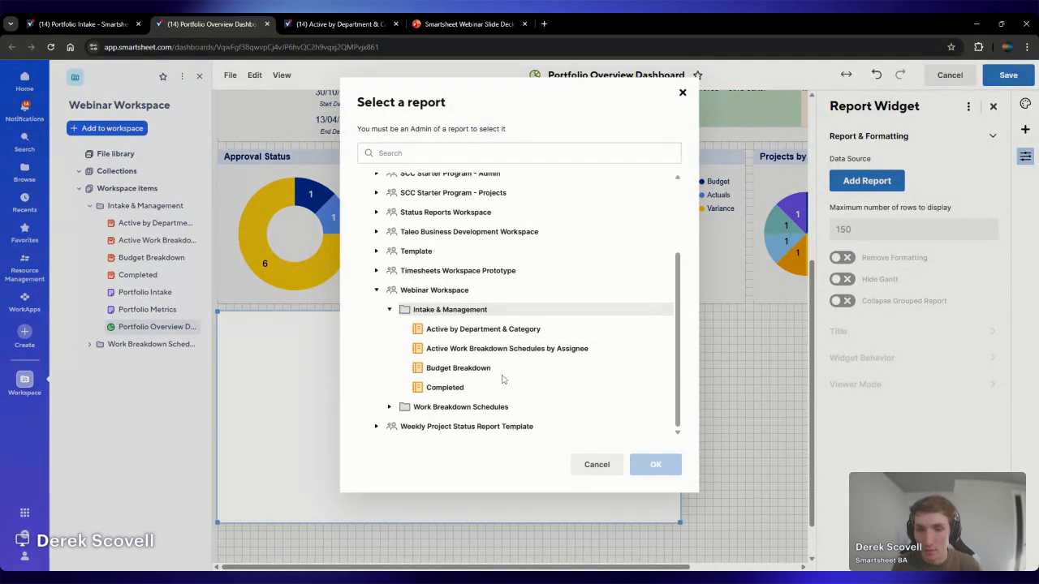
{"action": "left_click", "coordinate": [503, 370]}
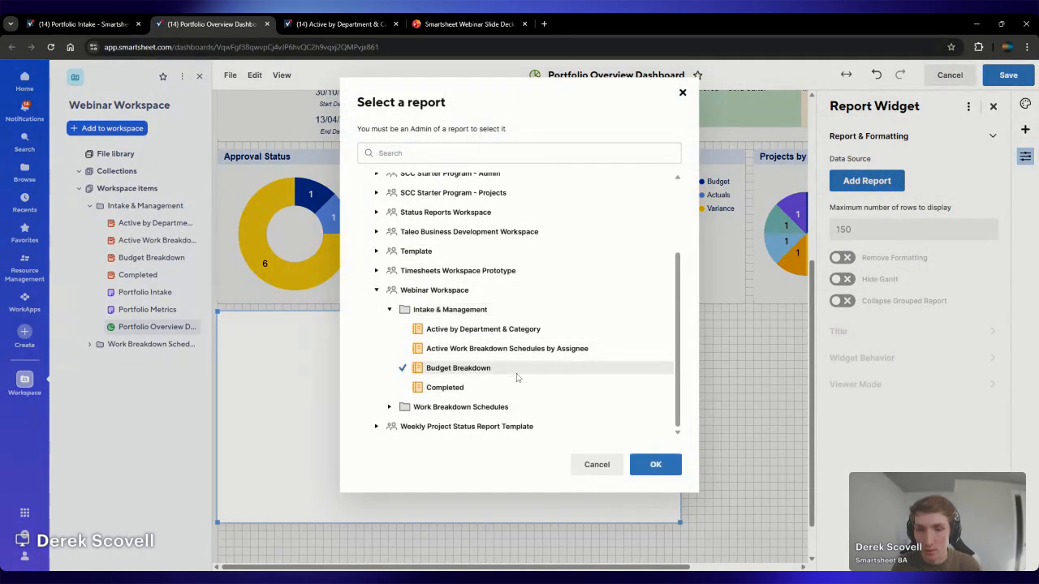
{"action": "left_click", "coordinate": [656, 465]}
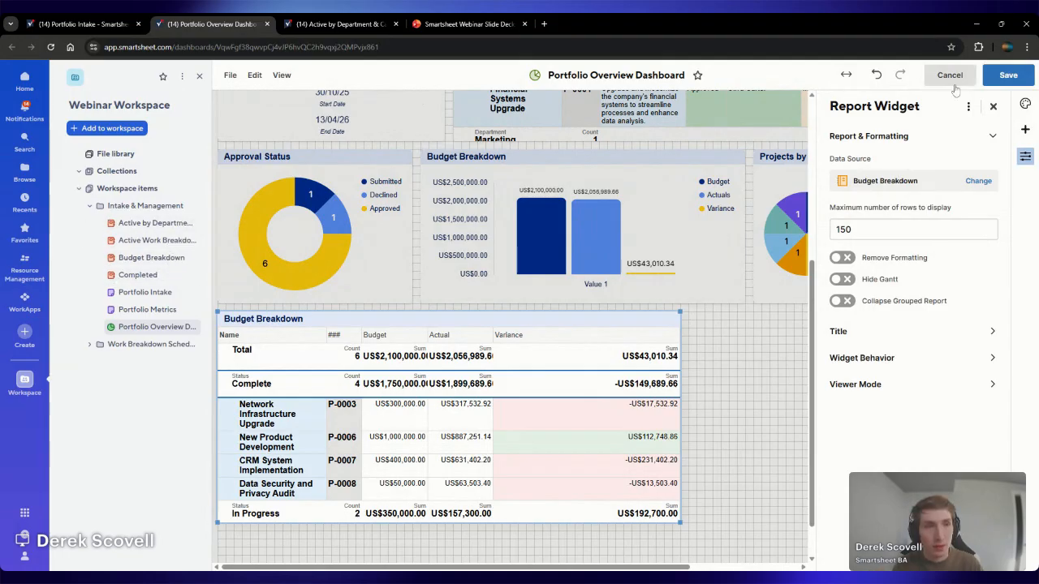
{"action": "left_click", "coordinate": [1010, 74]}
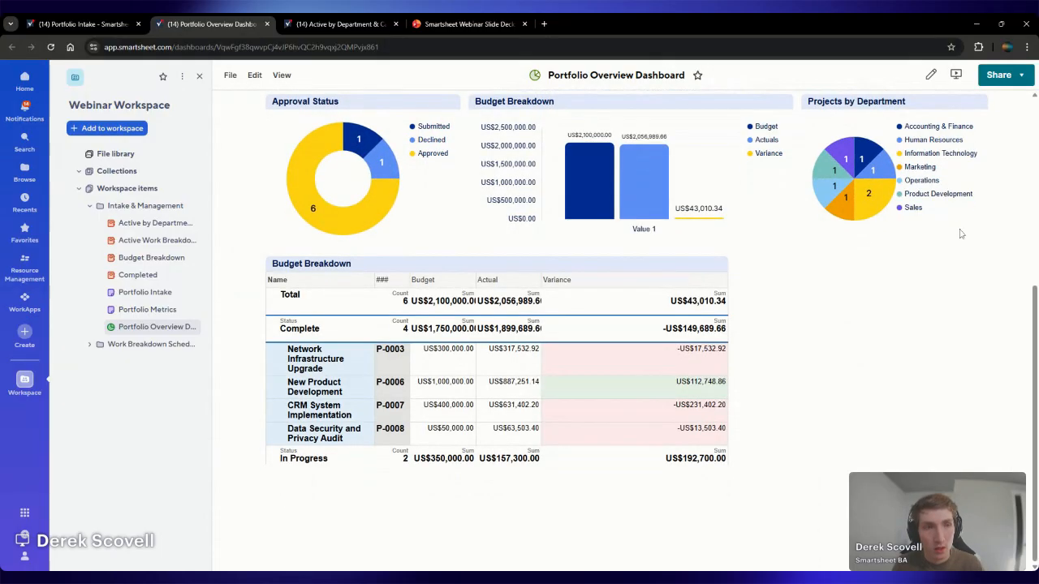
Edit the dashboard and add a timeline widget that uses the Portfolio Intake sheet from the Intake & Management folder as its source
{"action": "left_click", "coordinate": [931, 73]}
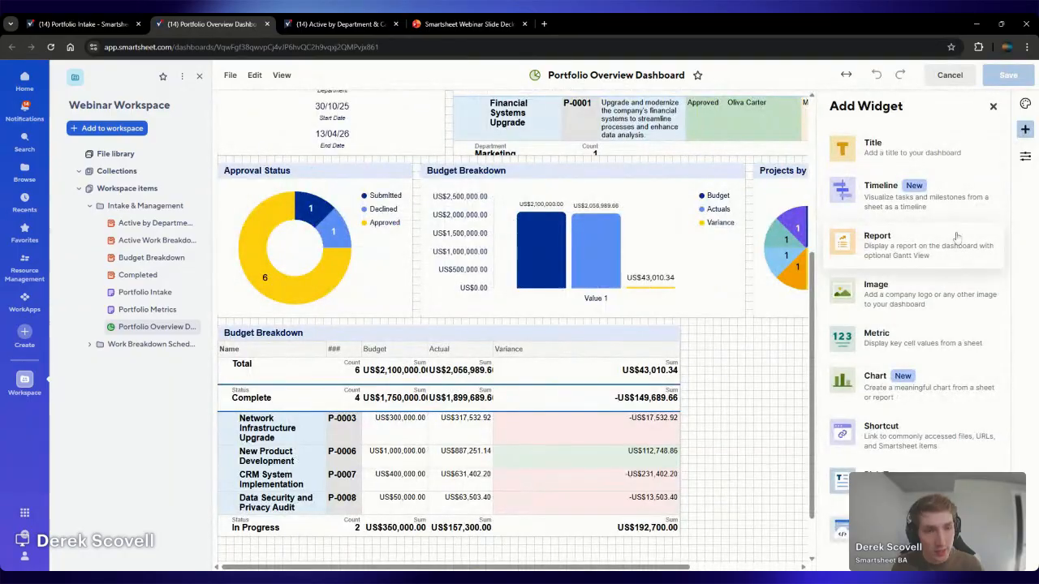
{"action": "left_click", "coordinate": [961, 204]}
{"action": "left_click", "coordinate": [881, 182]}
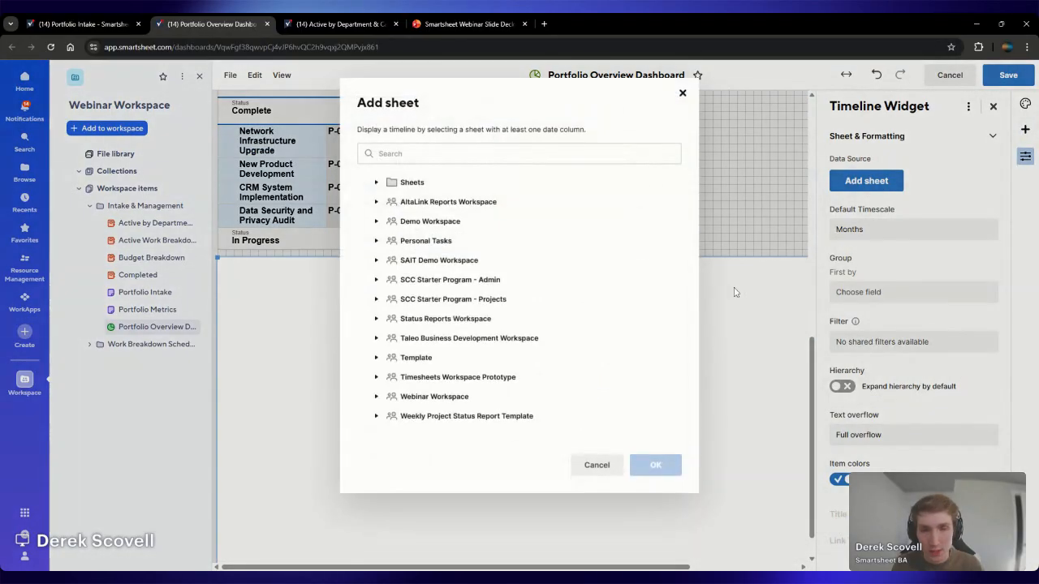
{"action": "left_click", "coordinate": [452, 395]}
{"action": "left_click", "coordinate": [520, 385]}
{"action": "scroll", "coordinate": [538, 363], "scroll_direction": "down", "scroll_amount": 1}
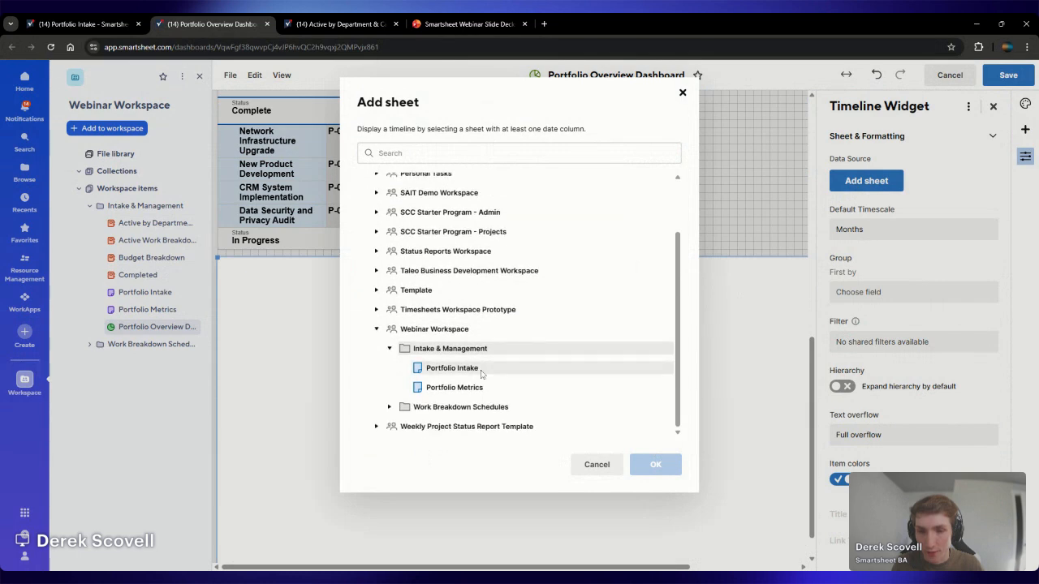
{"action": "left_click", "coordinate": [482, 369]}
{"action": "left_click", "coordinate": [656, 465]}
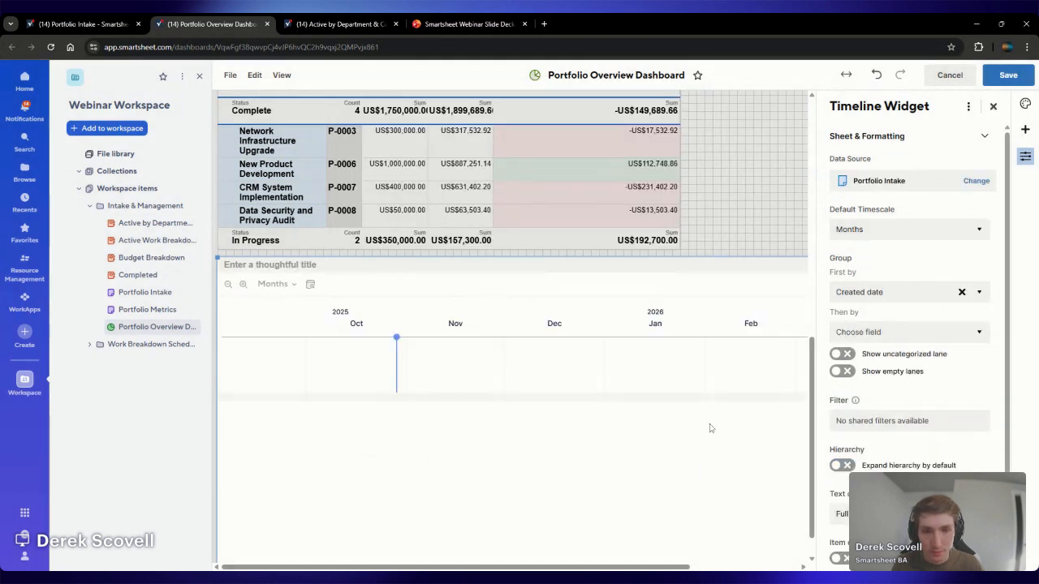
Group the timeline widget's items first by Priority
{"action": "mouse_move", "coordinate": [732, 383]}
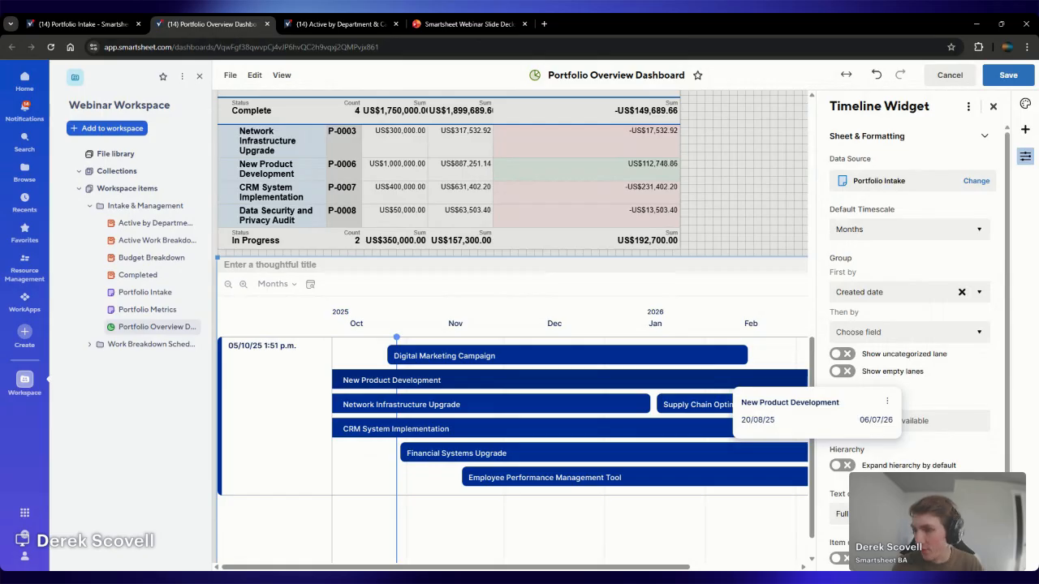
{"action": "left_click", "coordinate": [901, 294]}
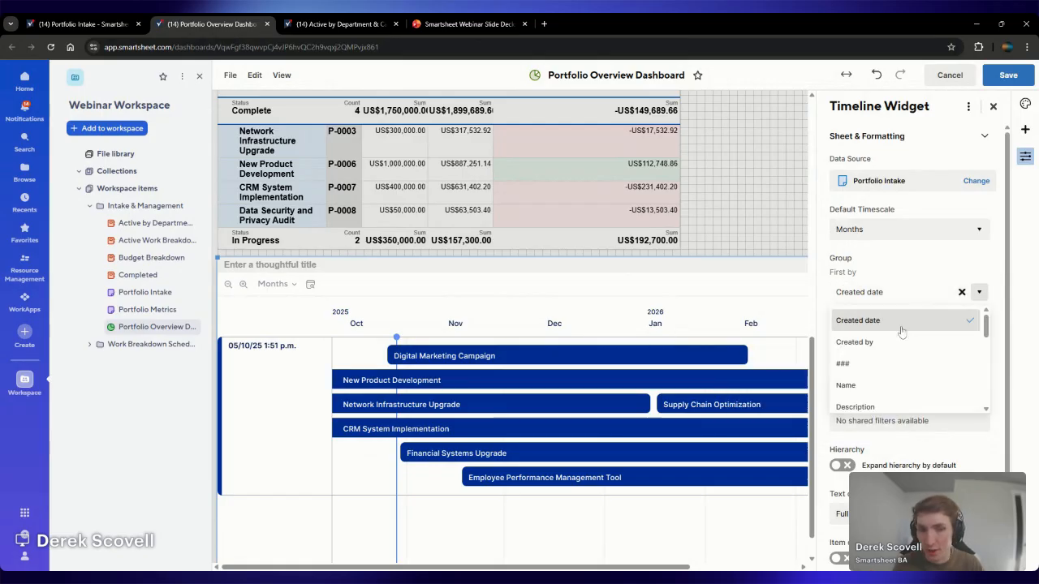
{"action": "scroll", "coordinate": [905, 357], "scroll_direction": "down", "scroll_amount": 2}
{"action": "scroll", "coordinate": [908, 369], "scroll_direction": "down", "scroll_amount": 2}
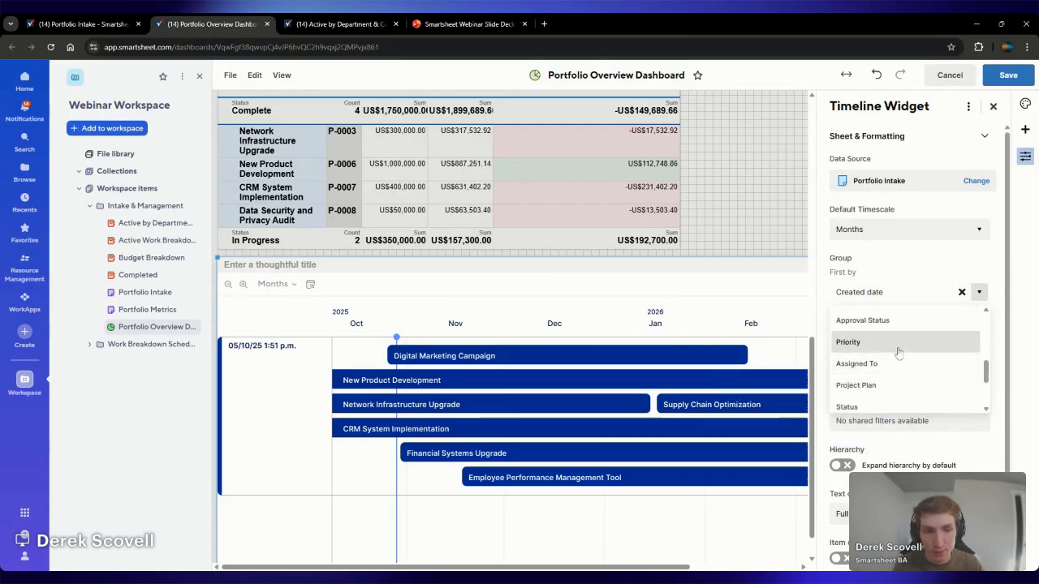
{"action": "left_click", "coordinate": [898, 345]}
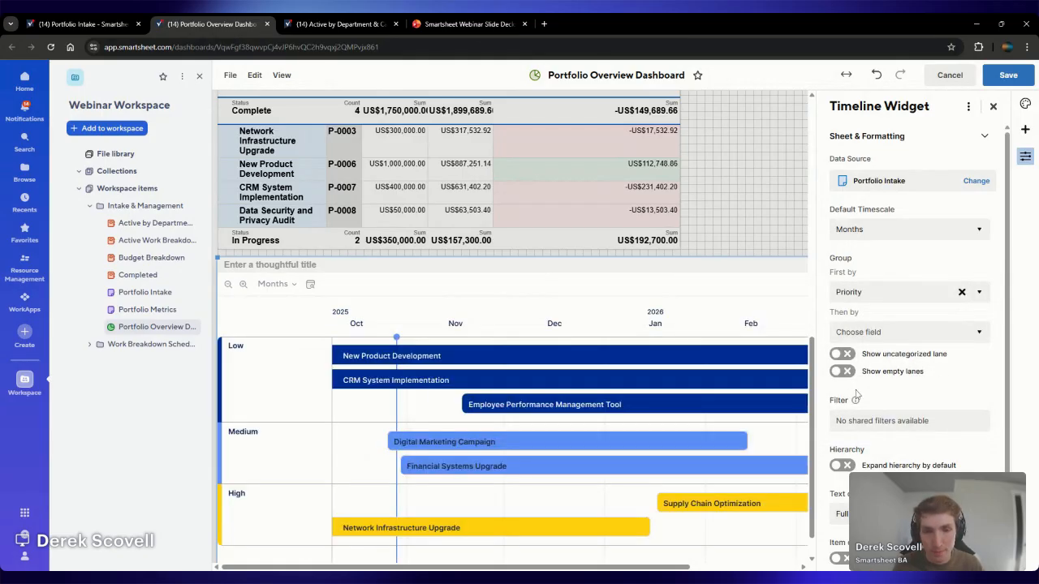
Try Assigned To as the timeline widget's second grouping level and clear that selection again
{"action": "left_click", "coordinate": [899, 333]}
{"action": "scroll", "coordinate": [907, 386], "scroll_direction": "down", "scroll_amount": 1}
{"action": "scroll", "coordinate": [908, 385], "scroll_direction": "up", "scroll_amount": 2}
{"action": "scroll", "coordinate": [904, 393], "scroll_direction": "down", "scroll_amount": 2}
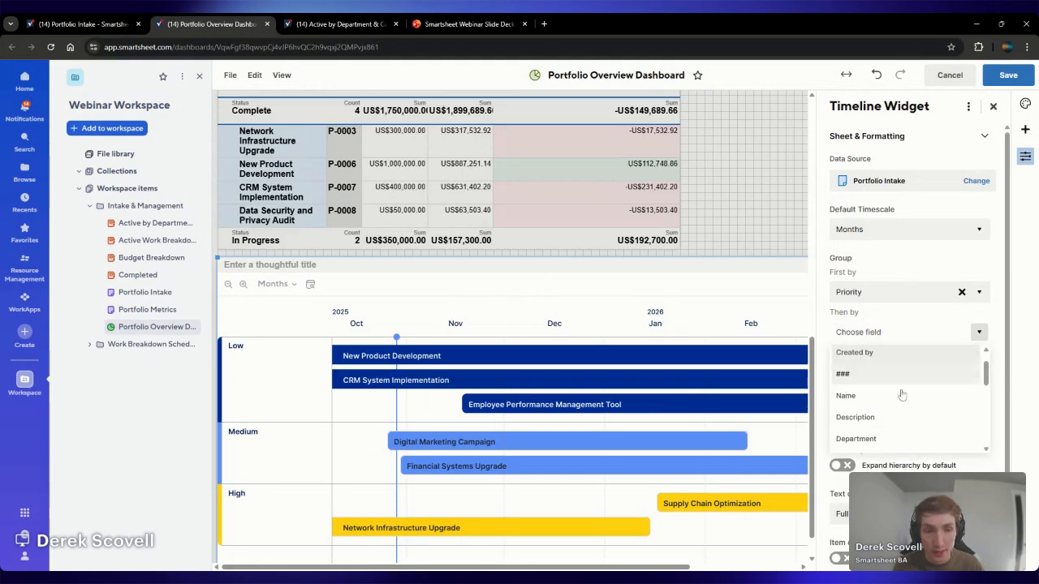
{"action": "scroll", "coordinate": [907, 402], "scroll_direction": "down", "scroll_amount": 2}
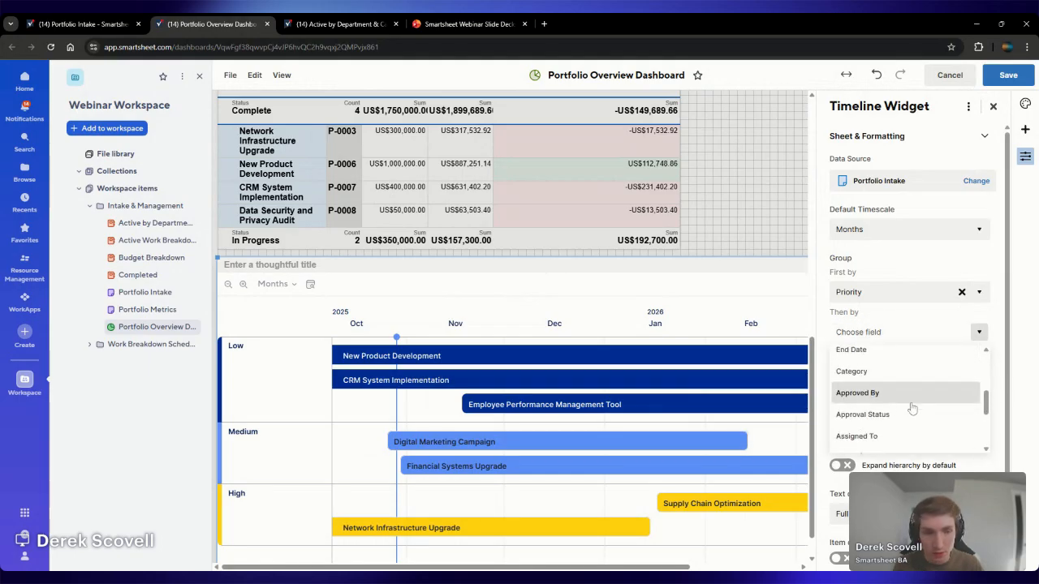
{"action": "scroll", "coordinate": [899, 401], "scroll_direction": "down", "scroll_amount": 2}
{"action": "left_click", "coordinate": [899, 379]}
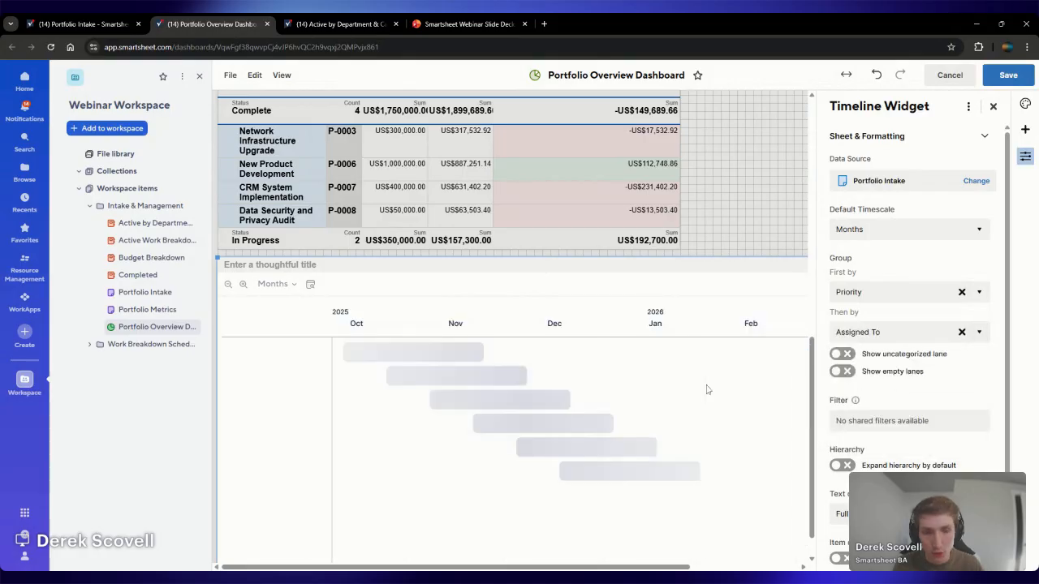
{"action": "left_click", "coordinate": [896, 331]}
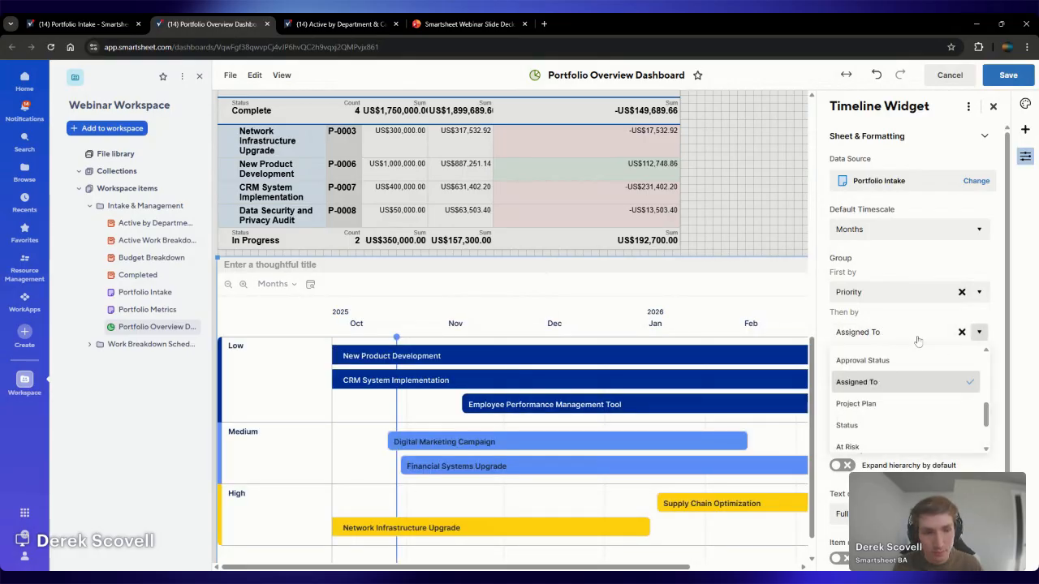
{"action": "left_click", "coordinate": [962, 332]}
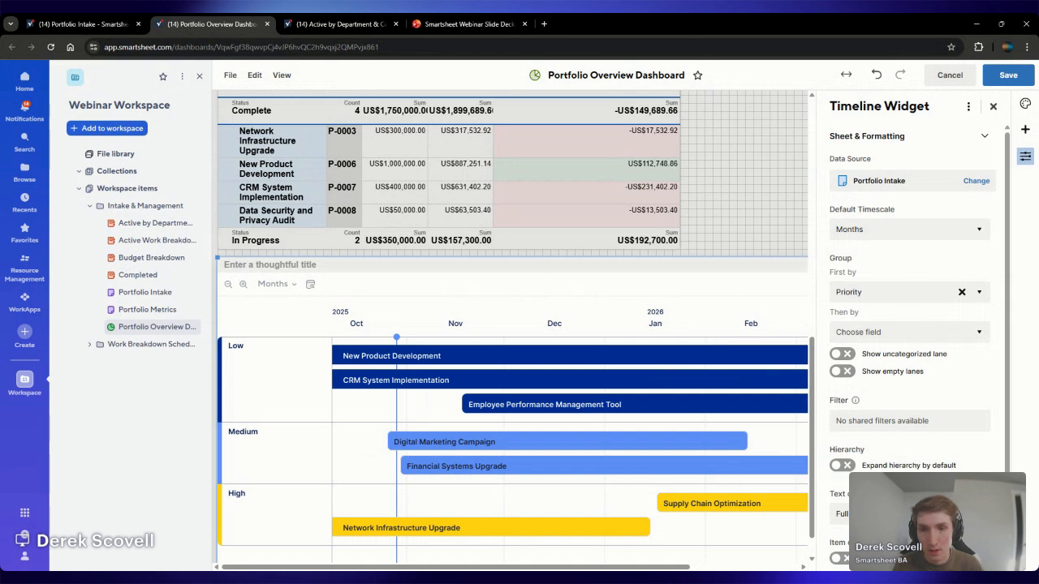
Title the timeline widget "Project Timeline" and save the dashboard
{"action": "left_click", "coordinate": [270, 265]}
{"action": "type", "text": "Project Timeline"}
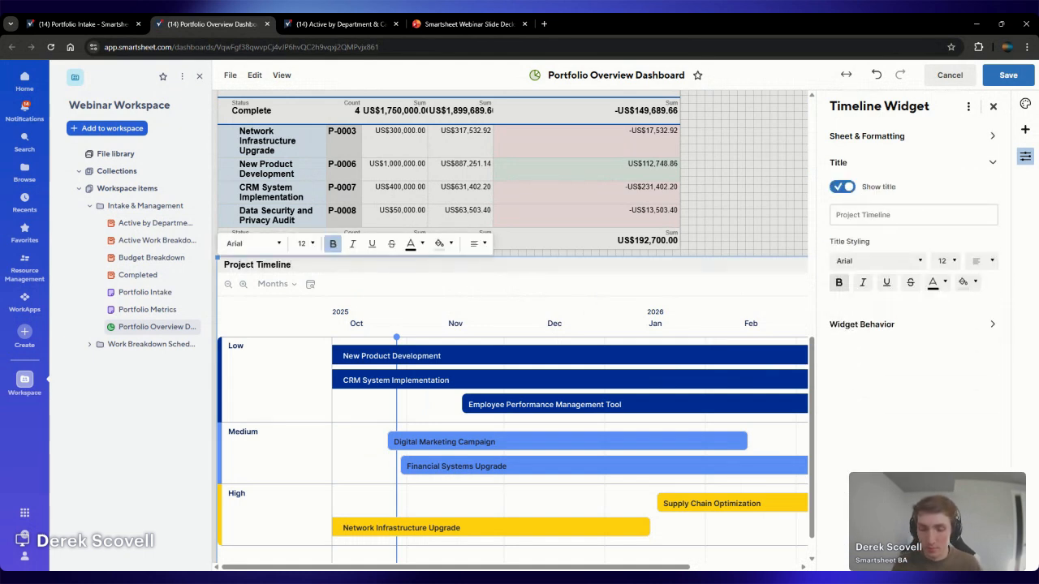
{"action": "left_click", "coordinate": [728, 248]}
{"action": "left_click", "coordinate": [1008, 75]}
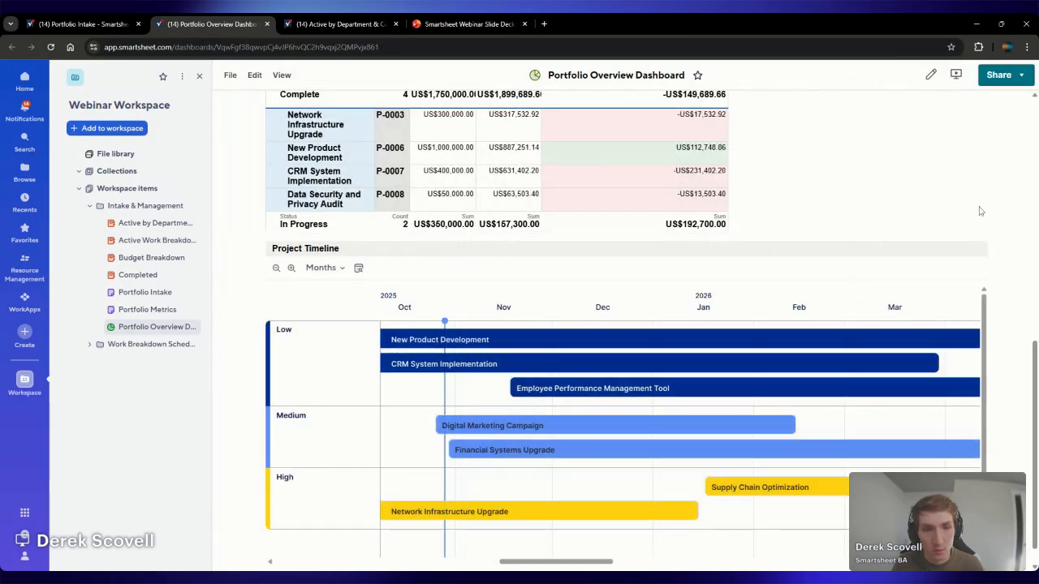
Edit the dashboard and add a shortcut widget beneath Projects by Department, to the right of the Budget Breakdown report
{"action": "scroll", "coordinate": [974, 209], "scroll_direction": "up", "scroll_amount": 4}
{"action": "scroll", "coordinate": [969, 211], "scroll_direction": "down", "scroll_amount": 2}
{"action": "left_click", "coordinate": [931, 75]}
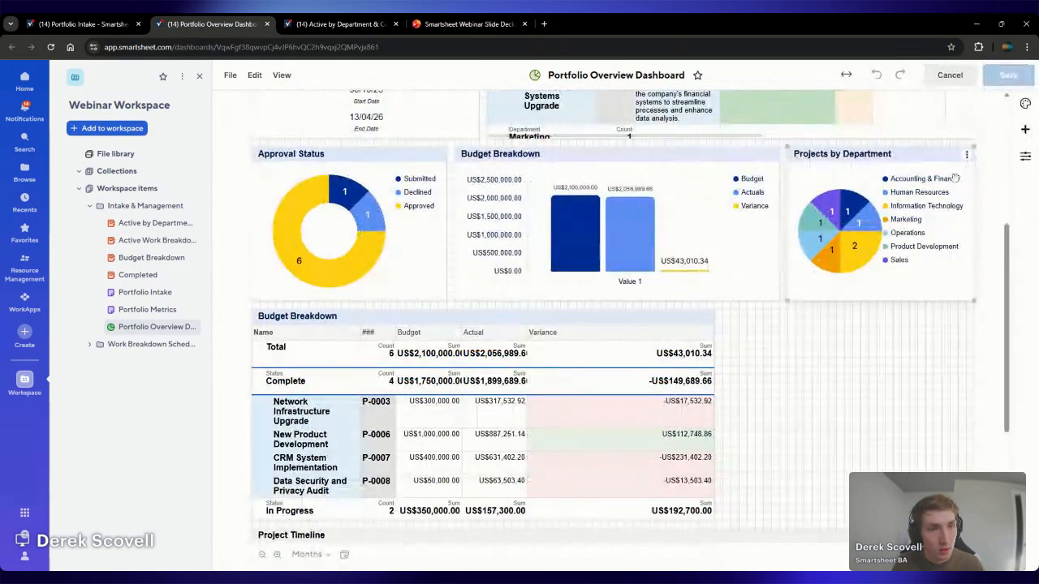
{"action": "left_click", "coordinate": [1025, 130]}
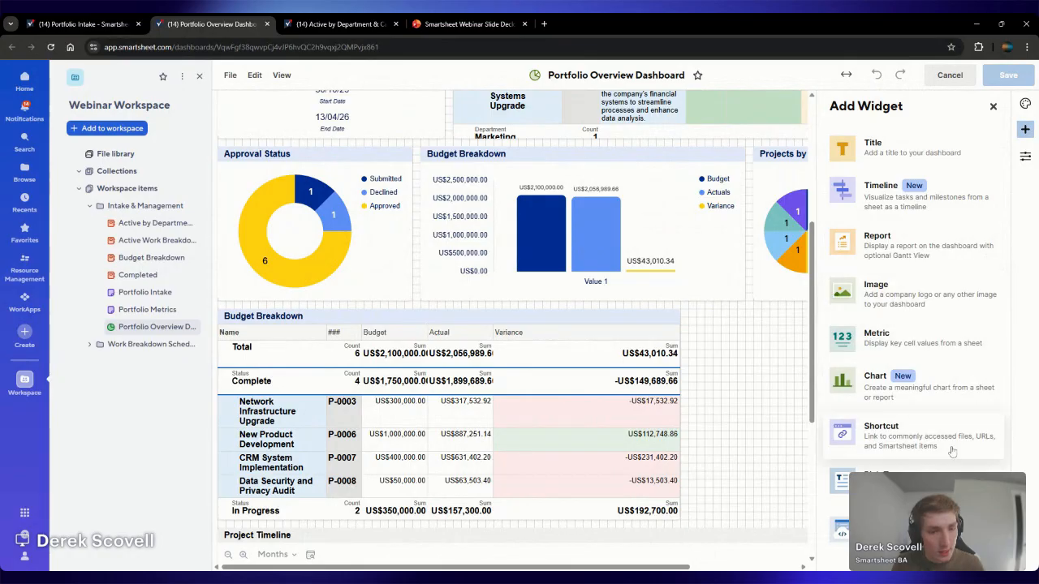
{"action": "left_click", "coordinate": [901, 426]}
{"action": "left_click_drag", "start_coordinate": [585, 513], "coordinate": [618, 367]}
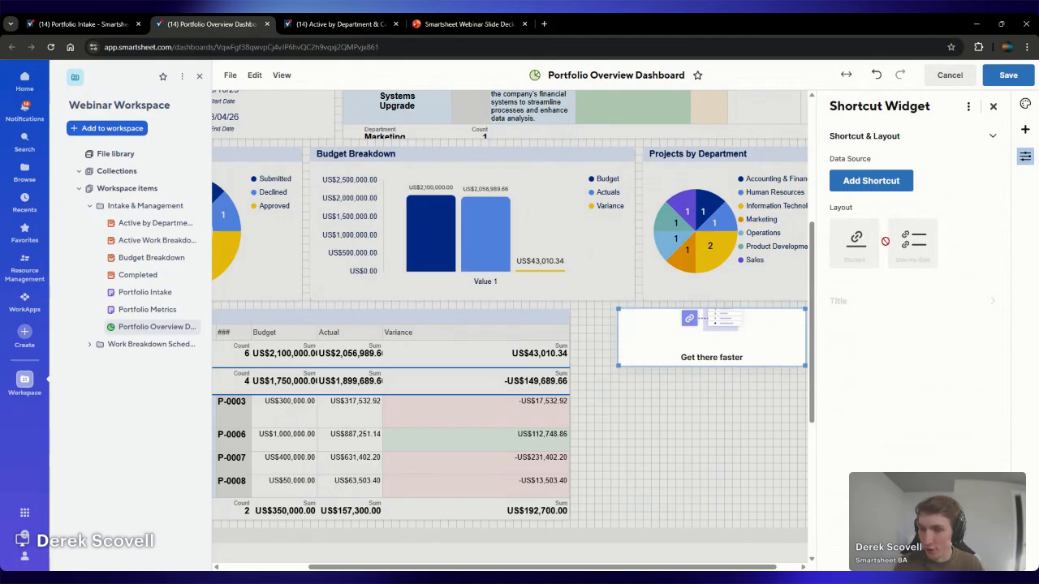
Add the Portfolio Intake sheet from Webinar Workspace's Intake & Management folder to the new shortcut widget as a Smartsheet item
{"action": "left_click", "coordinate": [888, 180]}
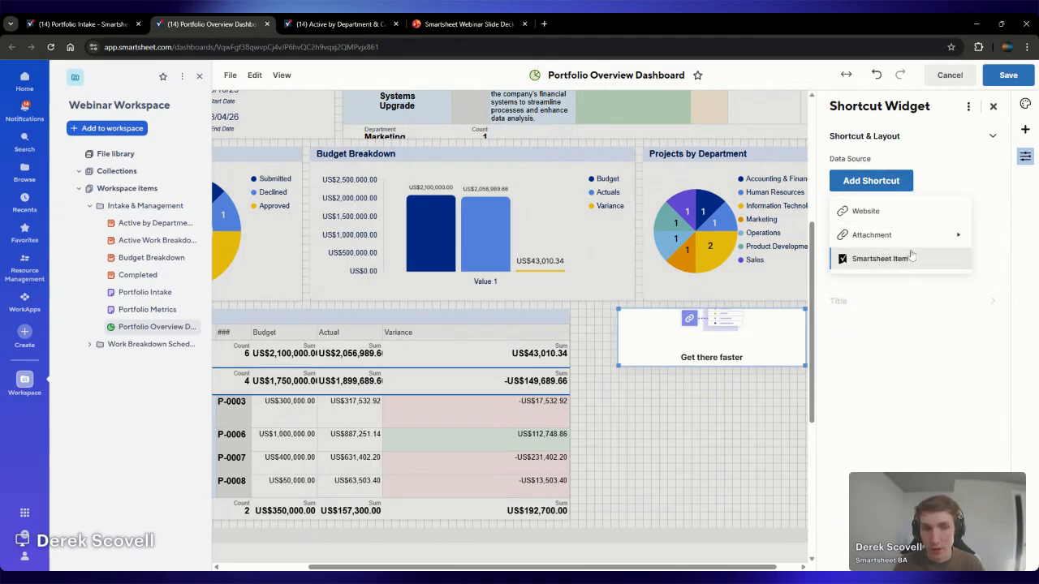
{"action": "left_click", "coordinate": [909, 256]}
{"action": "left_click", "coordinate": [485, 396]}
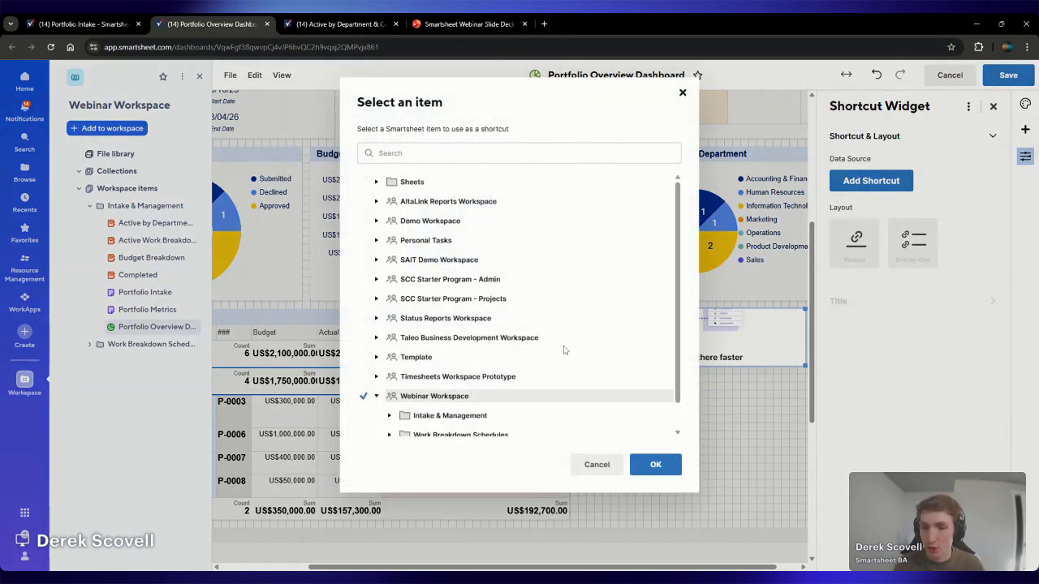
{"action": "scroll", "coordinate": [568, 349], "scroll_direction": "down", "scroll_amount": 1}
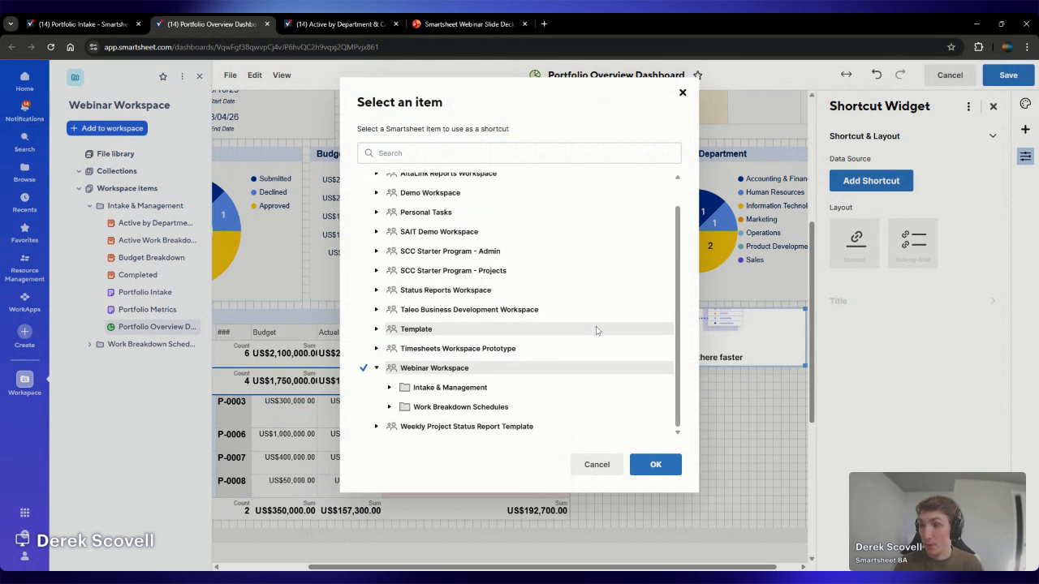
{"action": "left_click", "coordinate": [499, 388]}
{"action": "scroll", "coordinate": [519, 381], "scroll_direction": "down", "scroll_amount": 2}
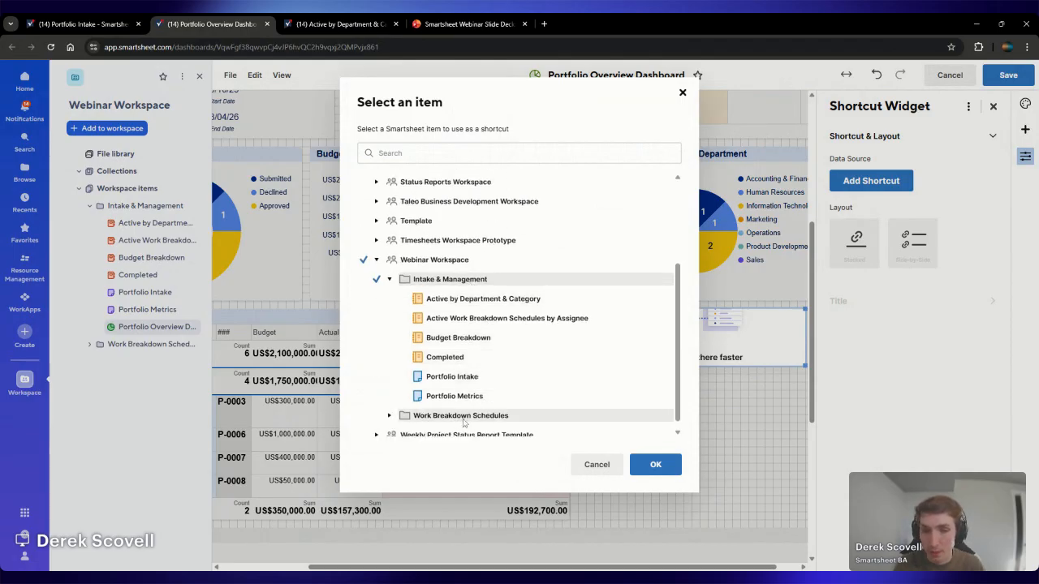
{"action": "left_click", "coordinate": [470, 380]}
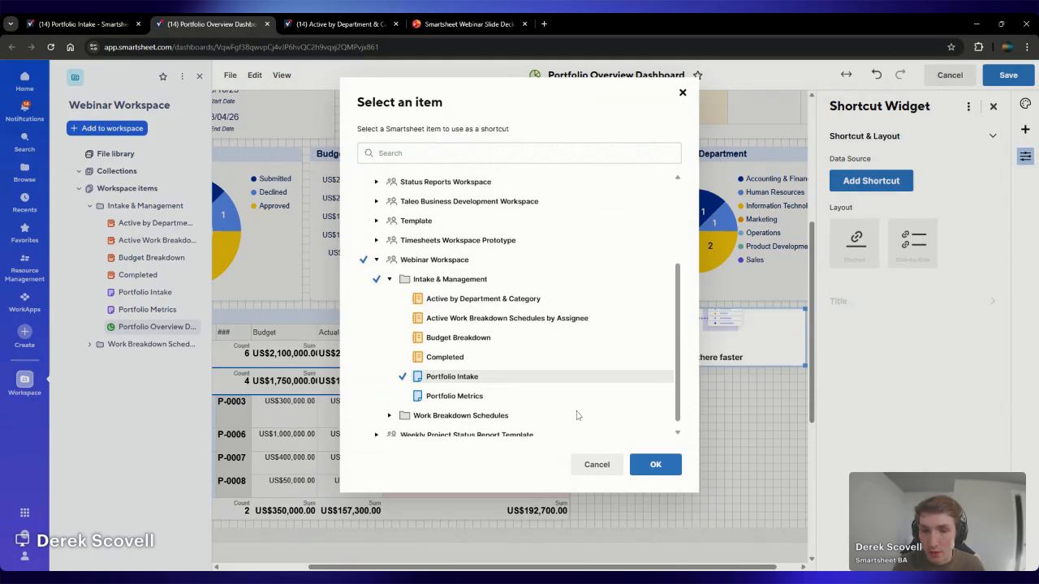
{"action": "left_click", "coordinate": [656, 464]}
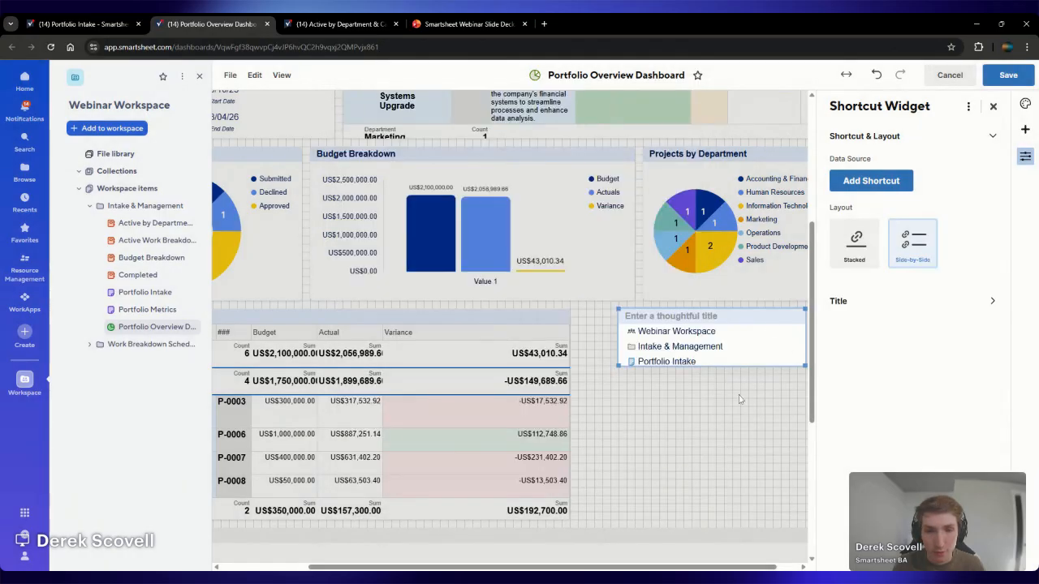
Format the shortcut widget as Stacked with no title, keeping only the Portfolio Intake entry and shrinking the widget around it
{"action": "left_click", "coordinate": [857, 243]}
{"action": "left_click", "coordinate": [872, 301]}
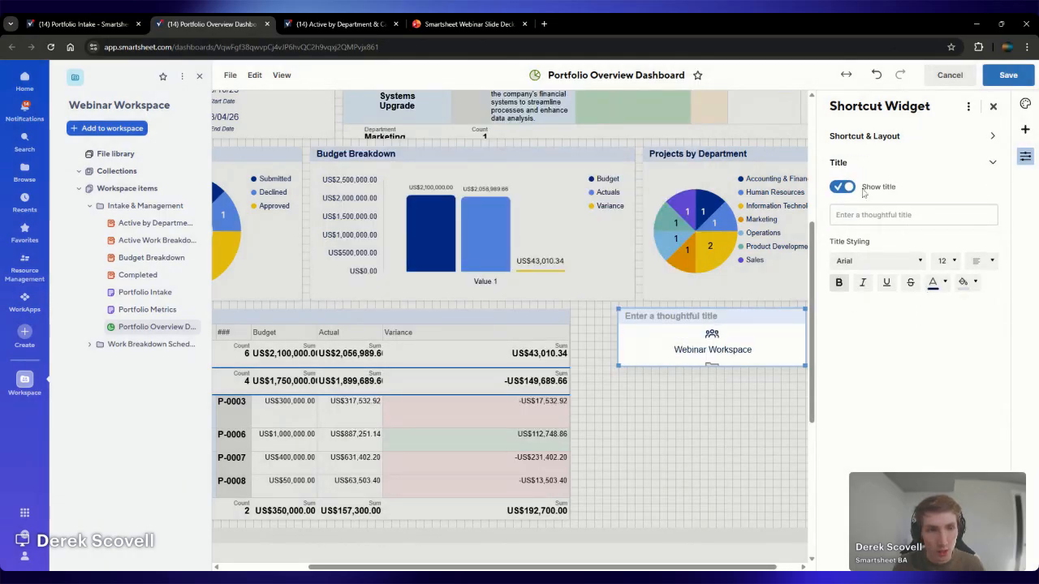
{"action": "scroll", "coordinate": [802, 328], "scroll_direction": "down", "scroll_amount": 1}
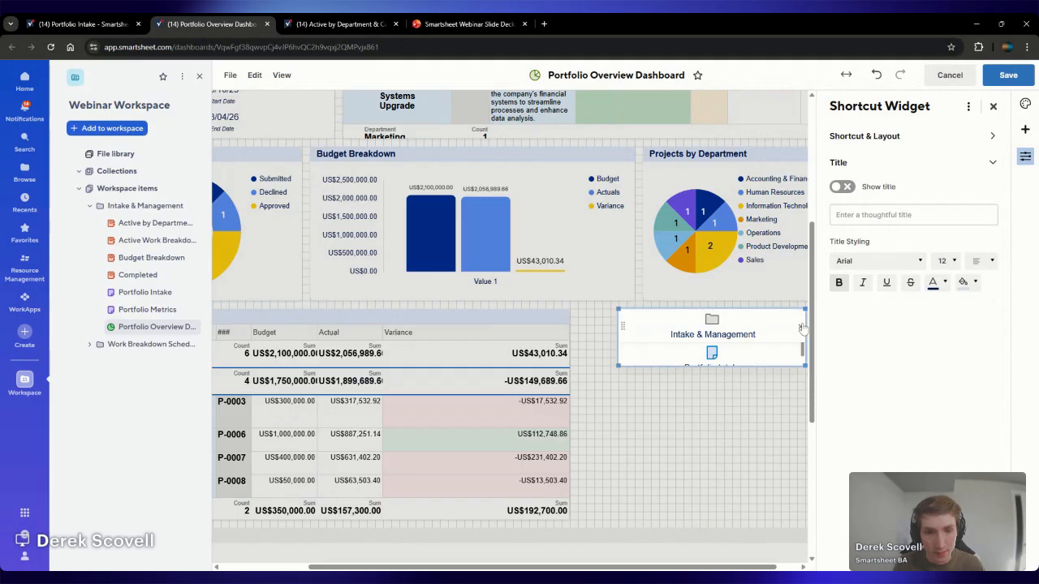
{"action": "scroll", "coordinate": [801, 330], "scroll_direction": "down", "scroll_amount": 1}
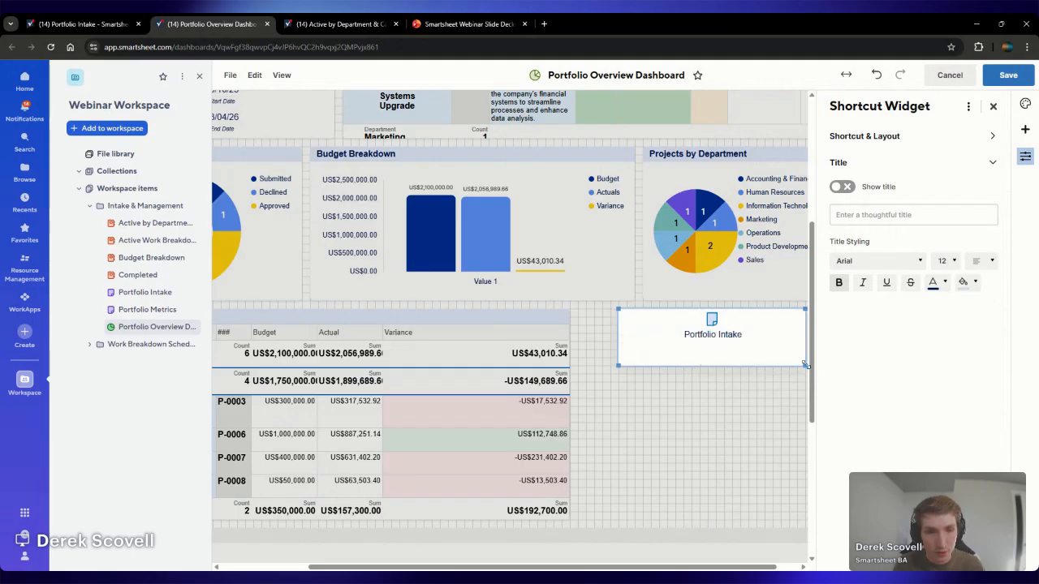
{"action": "left_click_drag", "start_coordinate": [804, 364], "coordinate": [776, 348]}
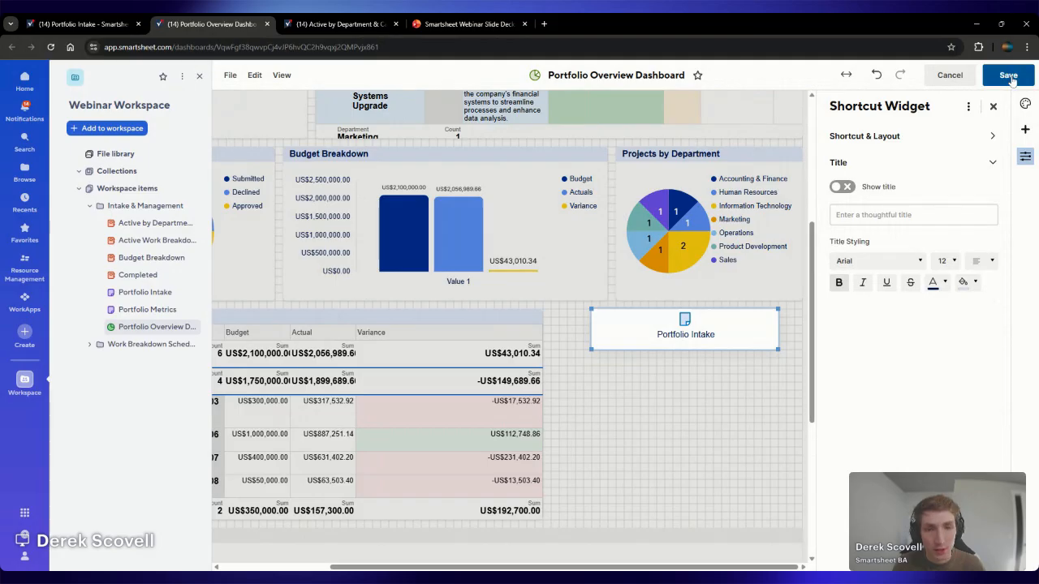
Copy the Portfolio Intake shortcut widget and paste three copies in a column beneath it
{"action": "double_click", "coordinate": [748, 315]}
{"action": "left_click", "coordinate": [761, 310]}
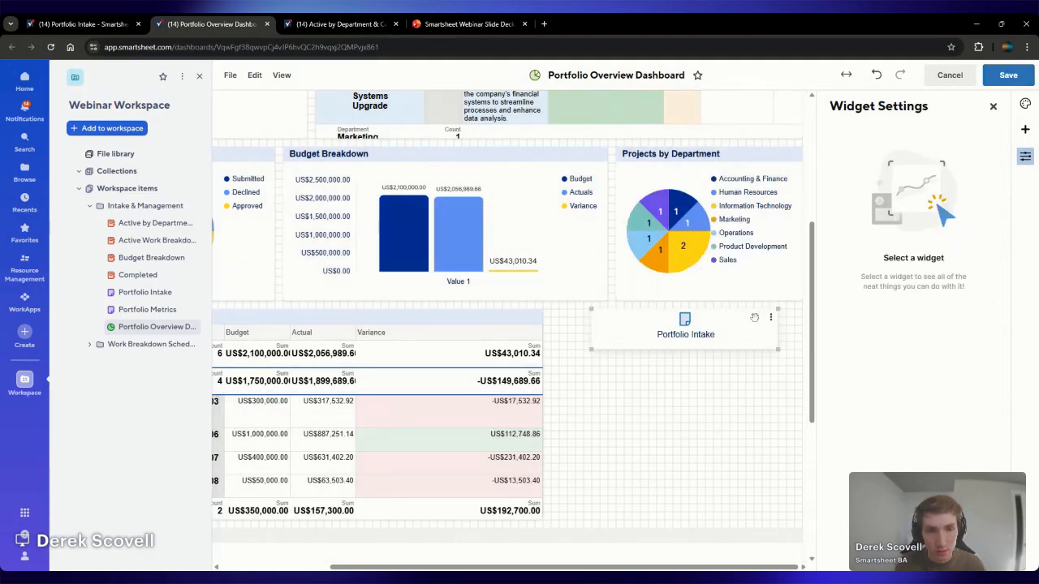
{"action": "left_click", "coordinate": [755, 315]}
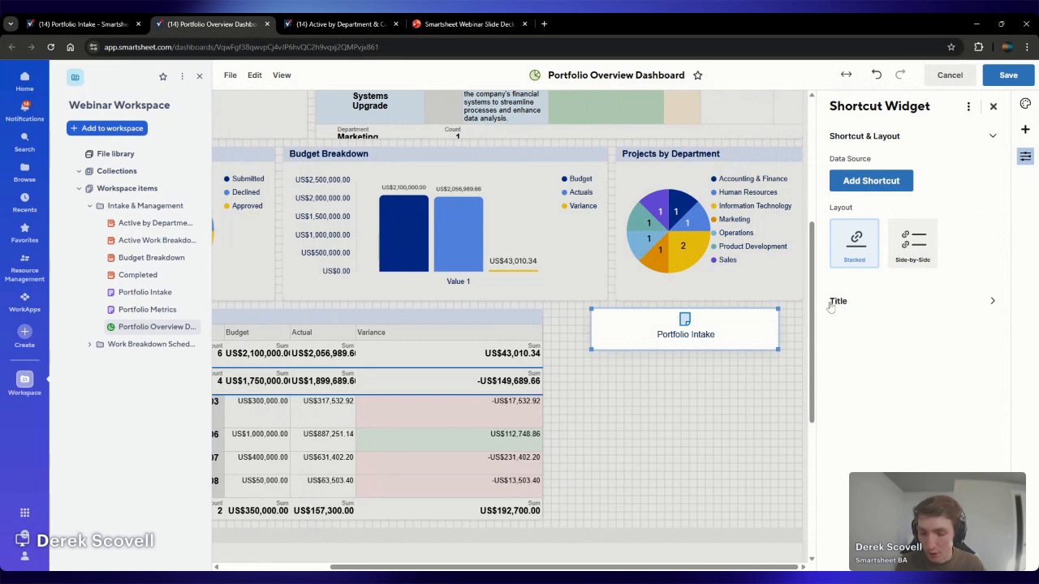
{"action": "left_click", "coordinate": [721, 411]}
{"action": "key", "text": "ctrl+v"}
{"action": "key", "text": "ctrl+v"}
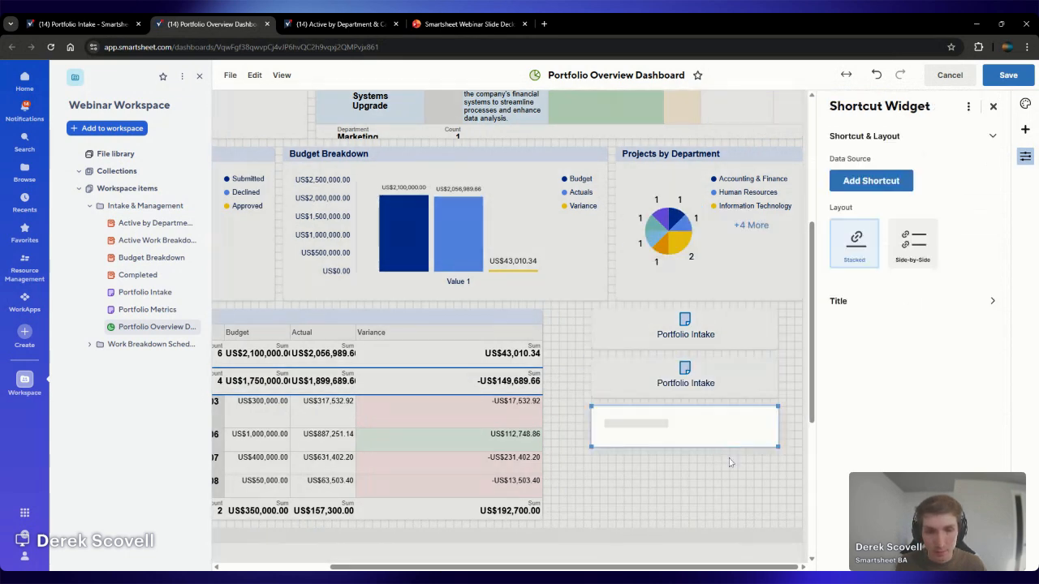
{"action": "left_click", "coordinate": [721, 459]}
{"action": "key", "text": "ctrl+v"}
Replace the second shortcut widget's item with the Portfolio Metrics sheet from the Intake & Management folder
{"action": "left_click", "coordinate": [746, 374]}
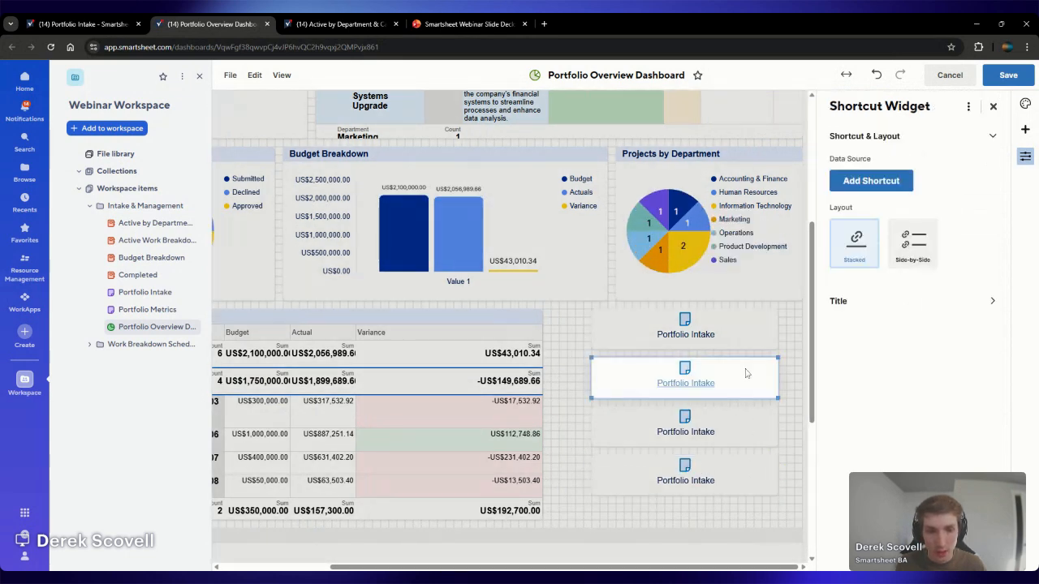
{"action": "left_click", "coordinate": [870, 180]}
{"action": "left_click", "coordinate": [873, 260]}
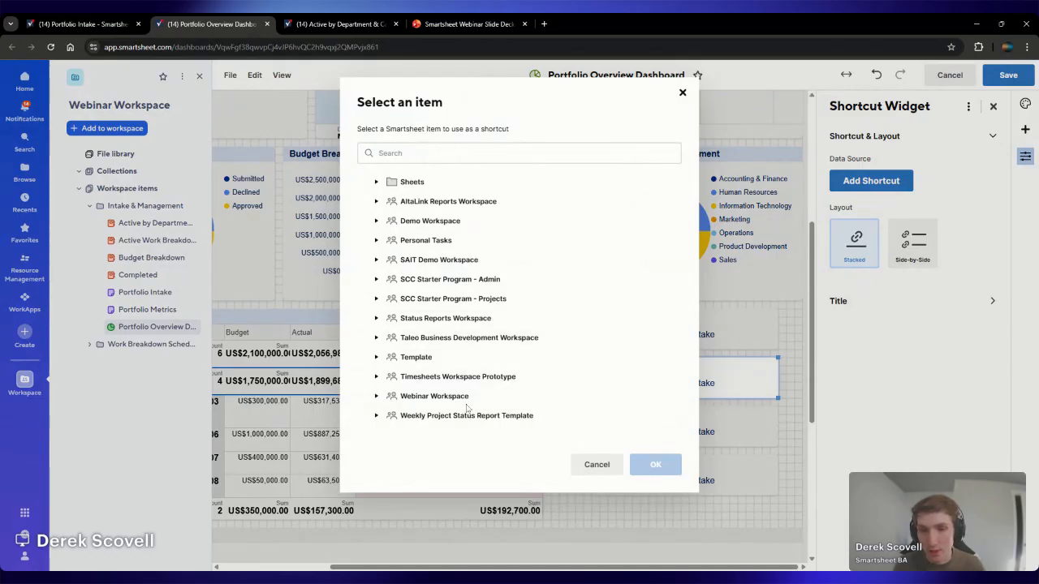
{"action": "left_click", "coordinate": [468, 403]}
{"action": "scroll", "coordinate": [487, 390], "scroll_direction": "down", "scroll_amount": 1}
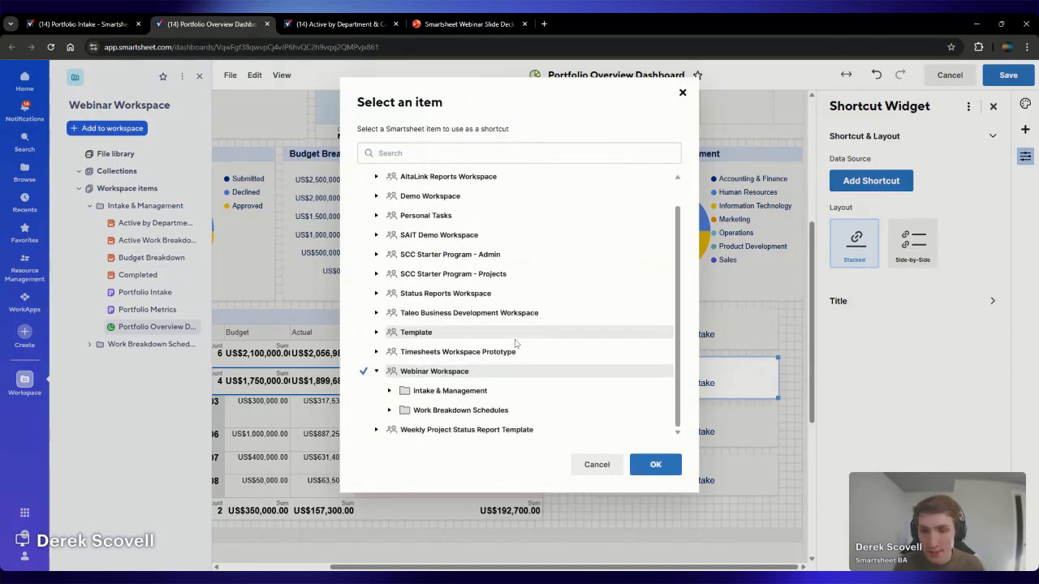
{"action": "left_click", "coordinate": [451, 387]}
{"action": "scroll", "coordinate": [503, 381], "scroll_direction": "down", "scroll_amount": 3}
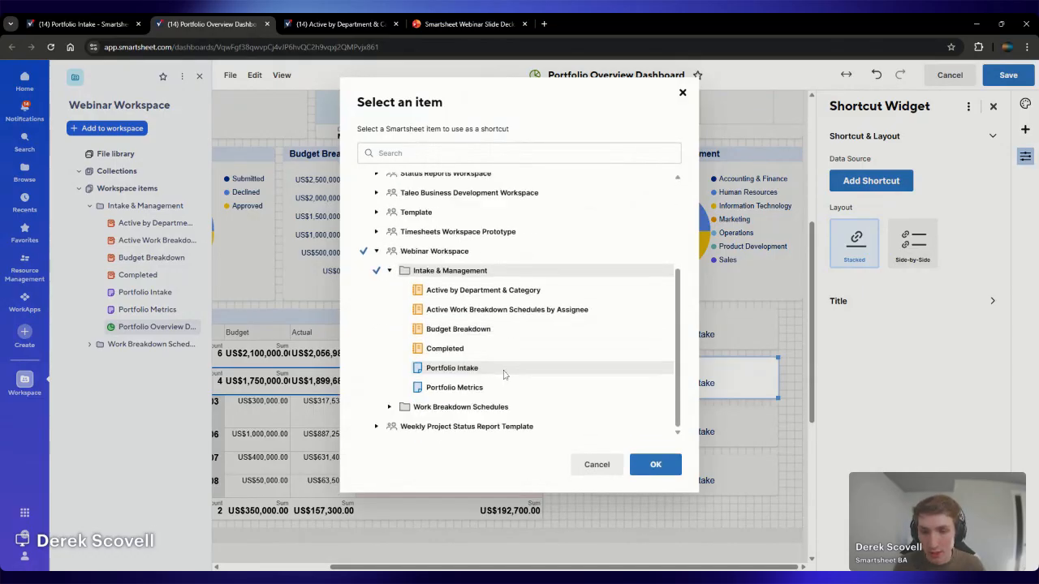
{"action": "left_click", "coordinate": [481, 388]}
{"action": "left_click", "coordinate": [654, 465]}
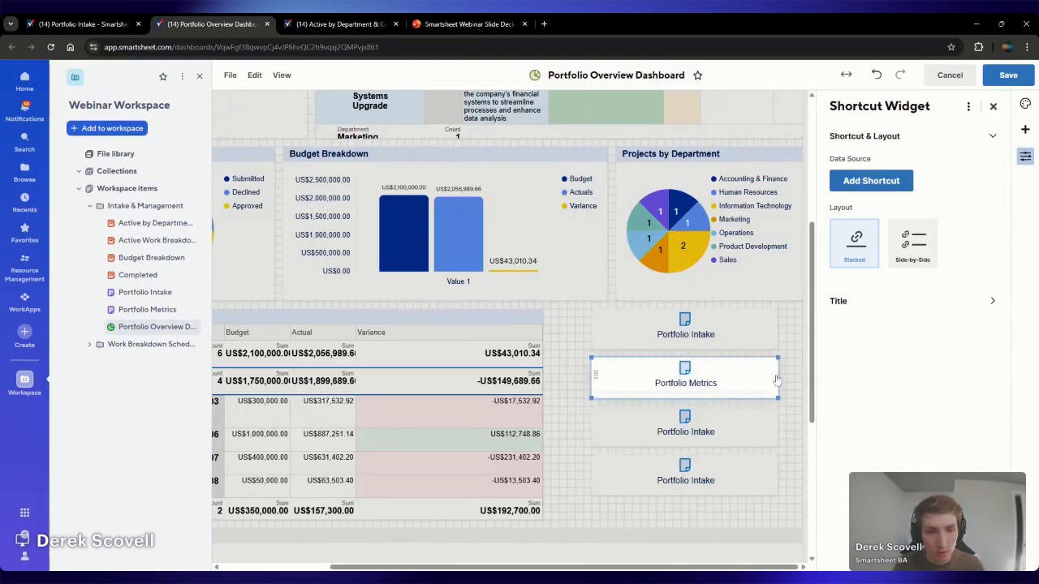
Replace the third shortcut widget's item with the WBS Template folder from Work Breakdown Schedules
{"action": "left_click", "coordinate": [733, 429]}
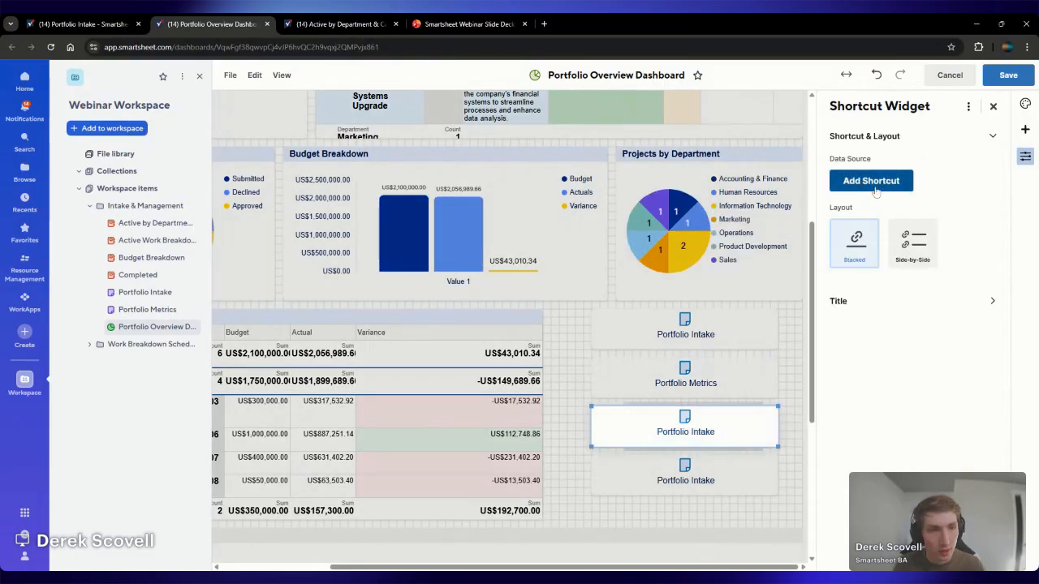
{"action": "left_click", "coordinate": [873, 184]}
{"action": "left_click", "coordinate": [877, 259]}
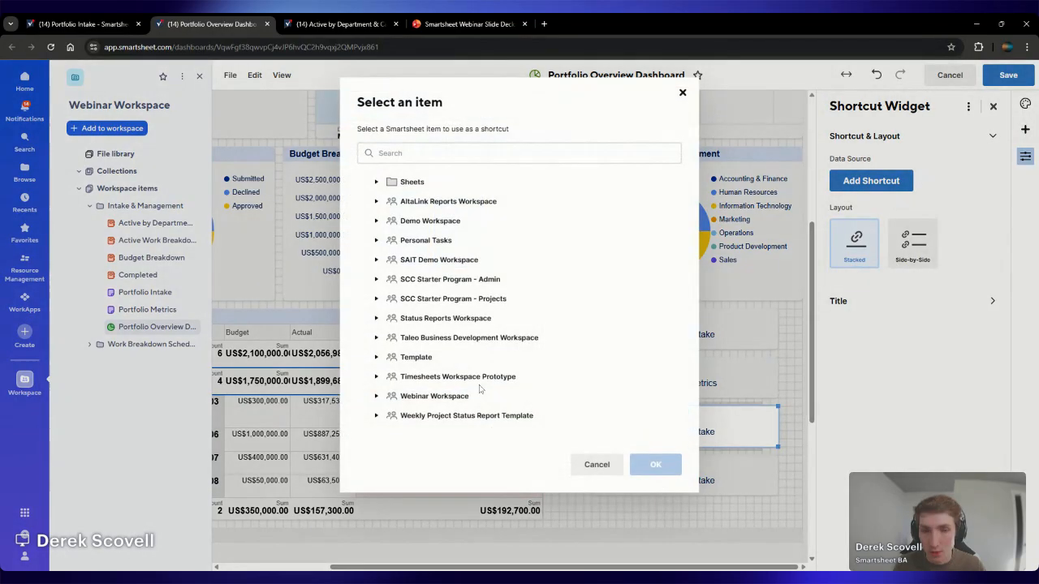
{"action": "left_click", "coordinate": [434, 396]}
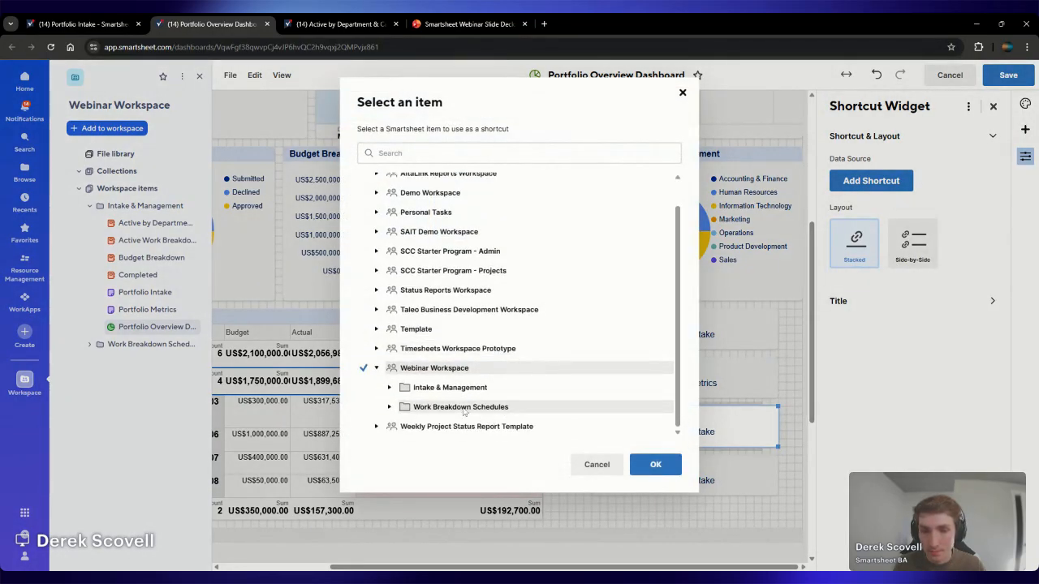
{"action": "left_click", "coordinate": [466, 408]}
{"action": "left_click", "coordinate": [483, 411]}
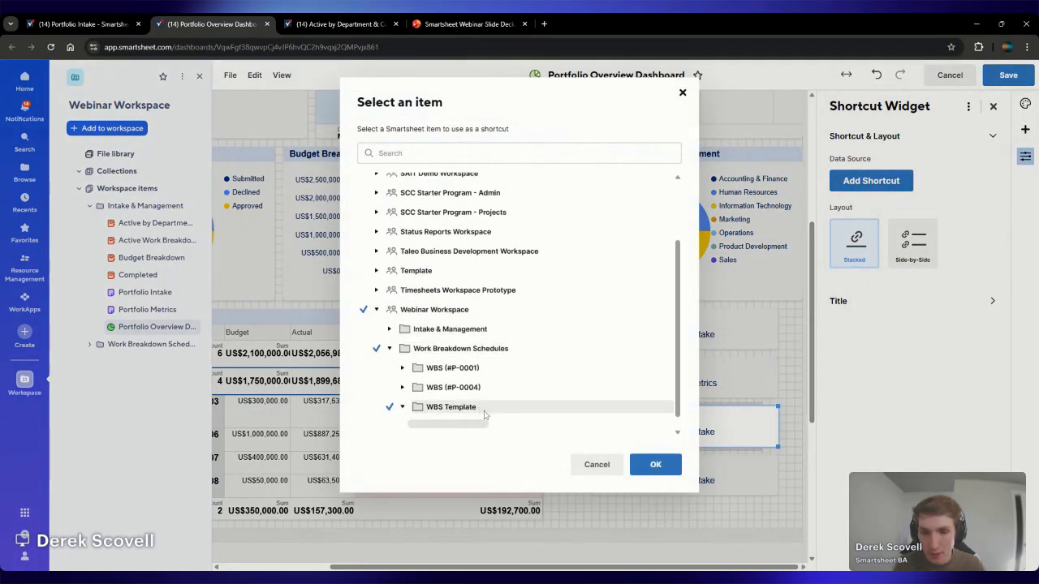
{"action": "left_click", "coordinate": [662, 464]}
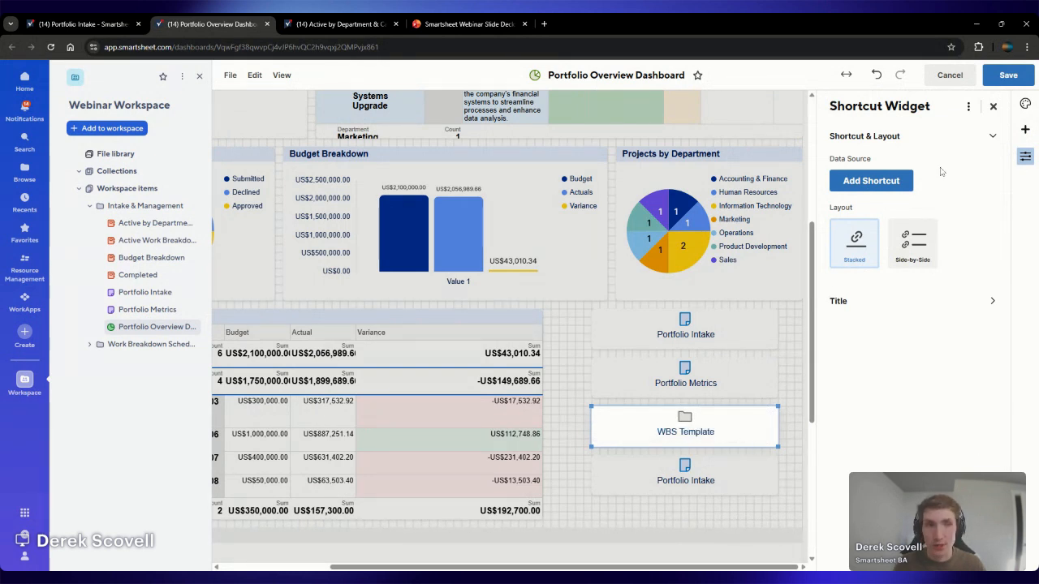
Make the fourth shortcut widget link only to the Work Breakdown Schedules folder and save the dashboard
{"action": "left_click", "coordinate": [753, 467]}
{"action": "left_click", "coordinate": [871, 180]}
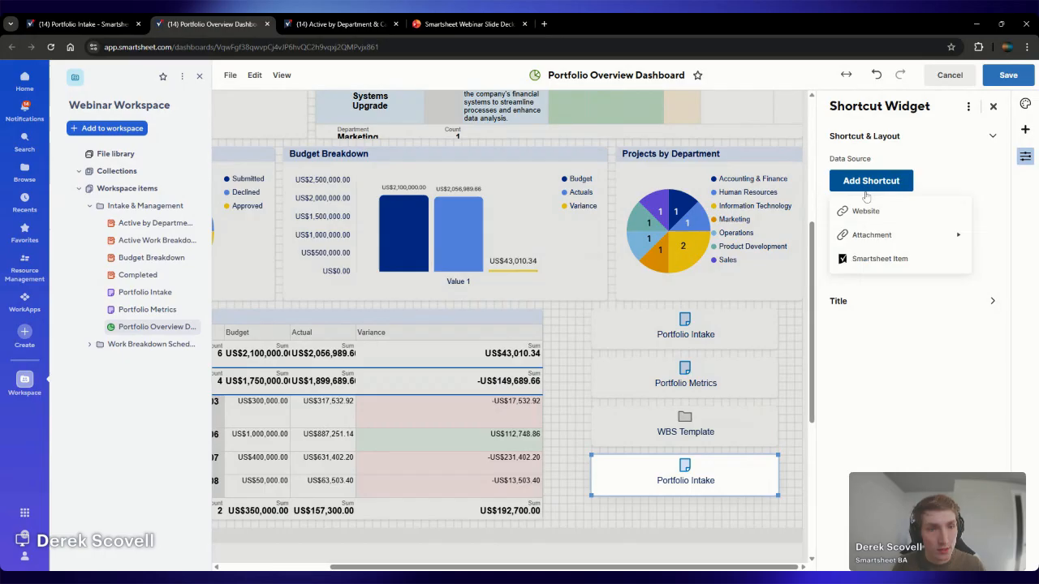
{"action": "left_click", "coordinate": [876, 259]}
{"action": "left_click", "coordinate": [463, 394]}
{"action": "scroll", "coordinate": [535, 382], "scroll_direction": "down", "scroll_amount": 1}
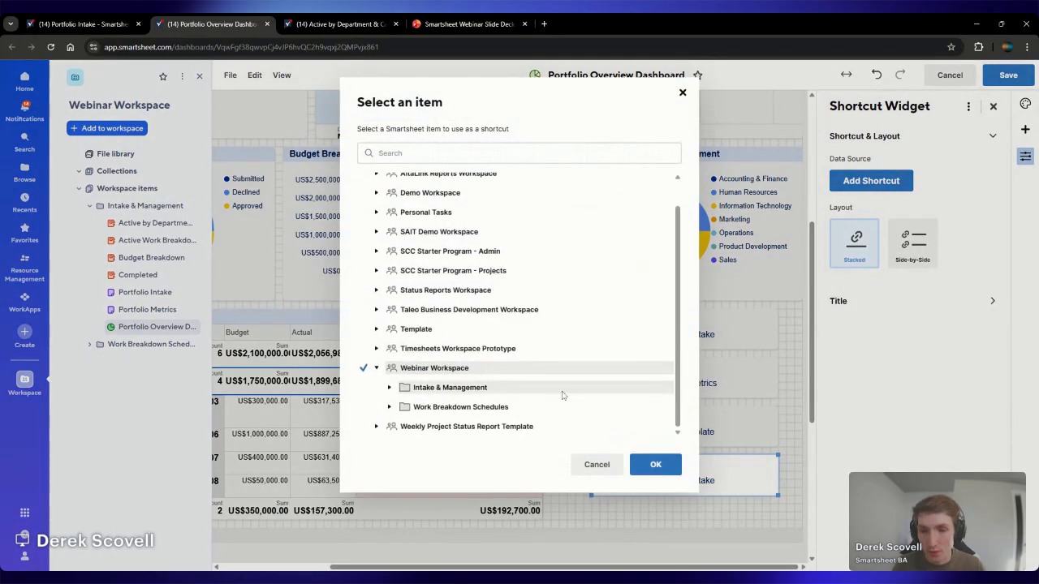
{"action": "left_click", "coordinate": [482, 390]}
{"action": "left_click", "coordinate": [443, 389]}
{"action": "left_click", "coordinate": [382, 409]}
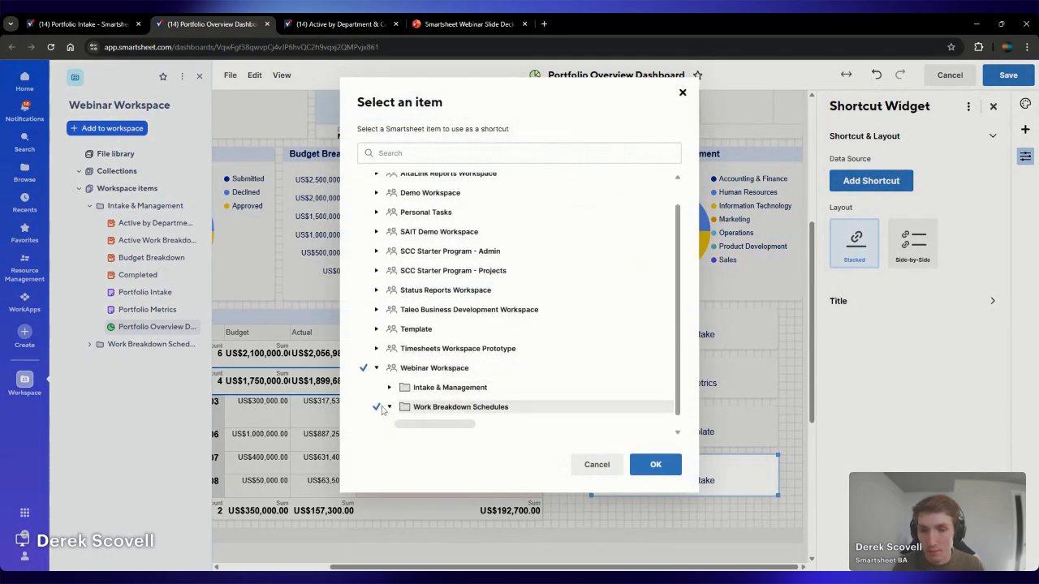
{"action": "left_click", "coordinate": [655, 464]}
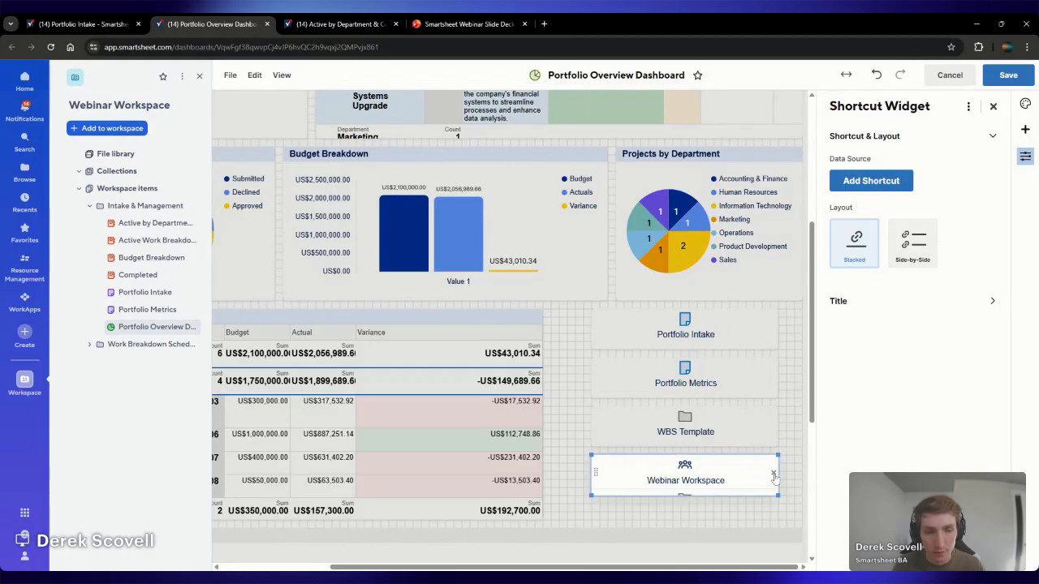
{"action": "left_click", "coordinate": [774, 474]}
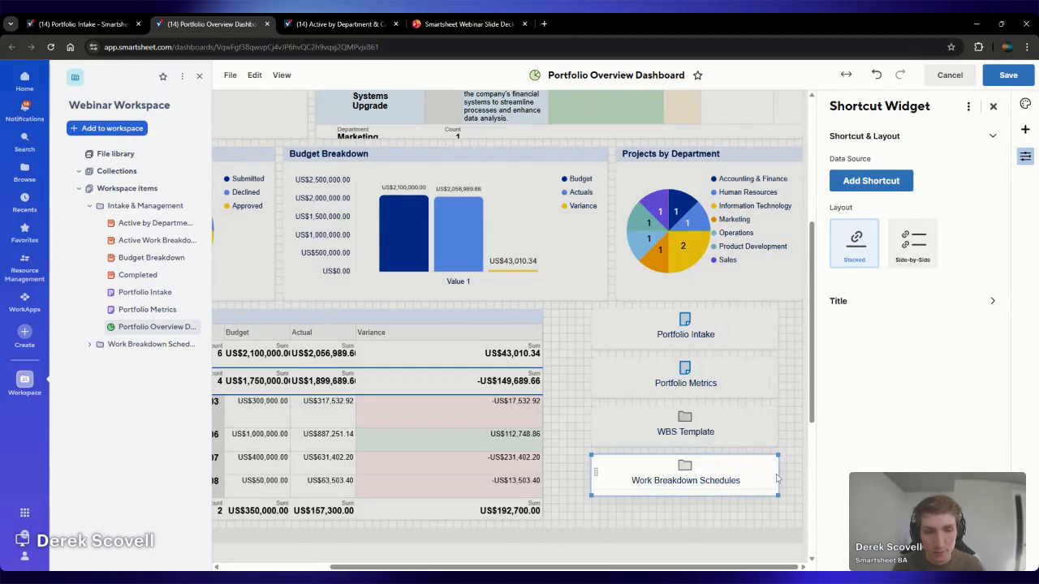
{"action": "left_click", "coordinate": [998, 81]}
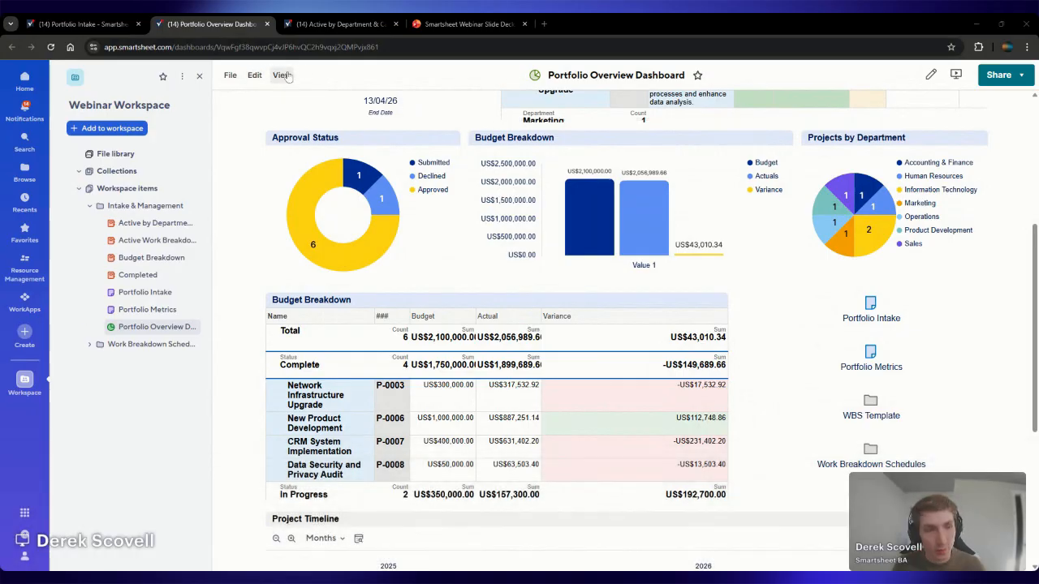
Edit the dashboard, browse its themes and import the custom Blue/Green theme from a file
{"action": "left_click", "coordinate": [930, 75]}
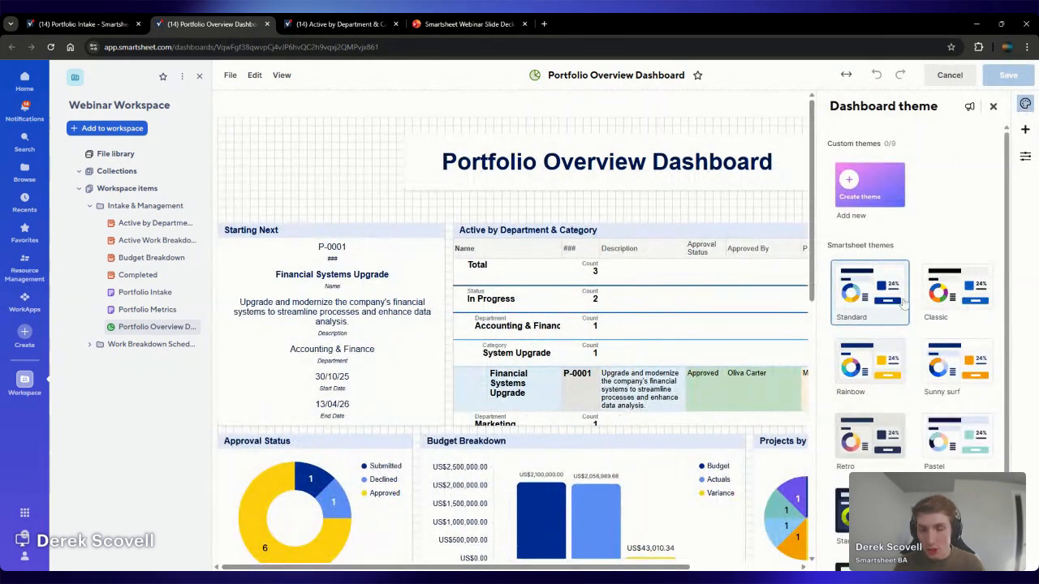
{"action": "scroll", "coordinate": [958, 268], "scroll_direction": "down", "scroll_amount": 1}
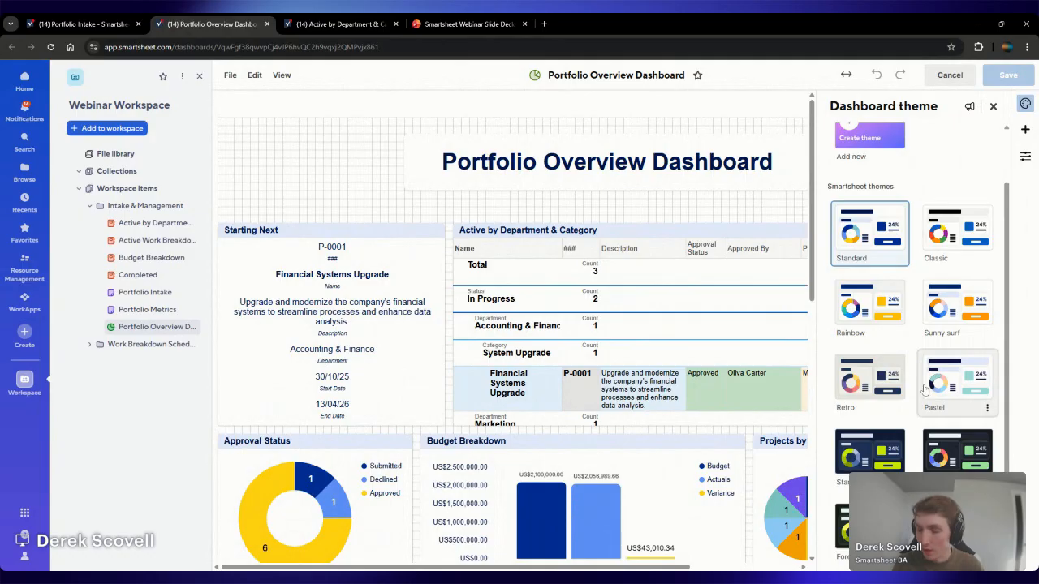
{"action": "scroll", "coordinate": [924, 390], "scroll_direction": "up", "scroll_amount": 2}
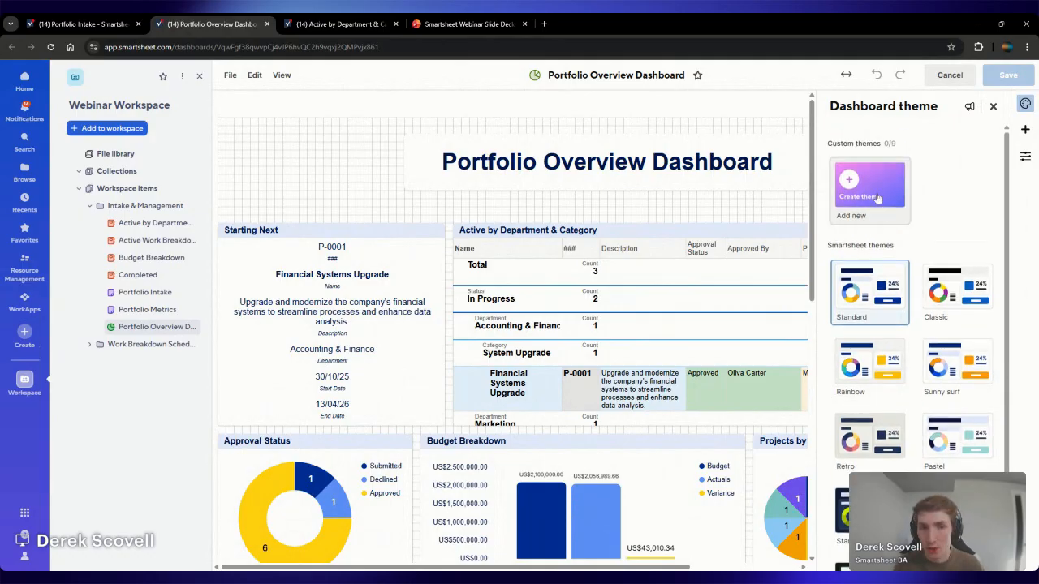
{"action": "left_click", "coordinate": [868, 185]}
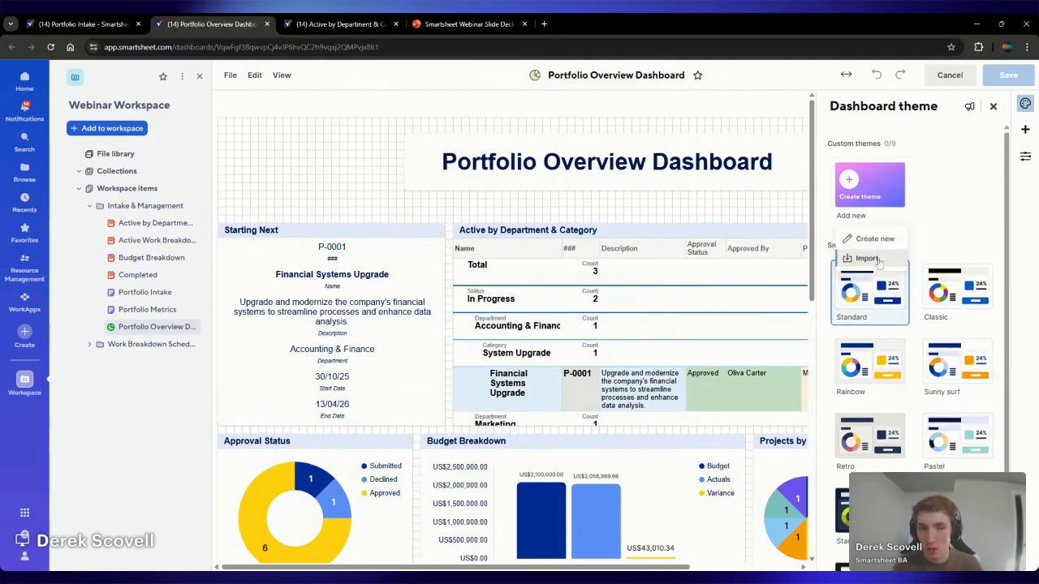
{"action": "left_click", "coordinate": [876, 261]}
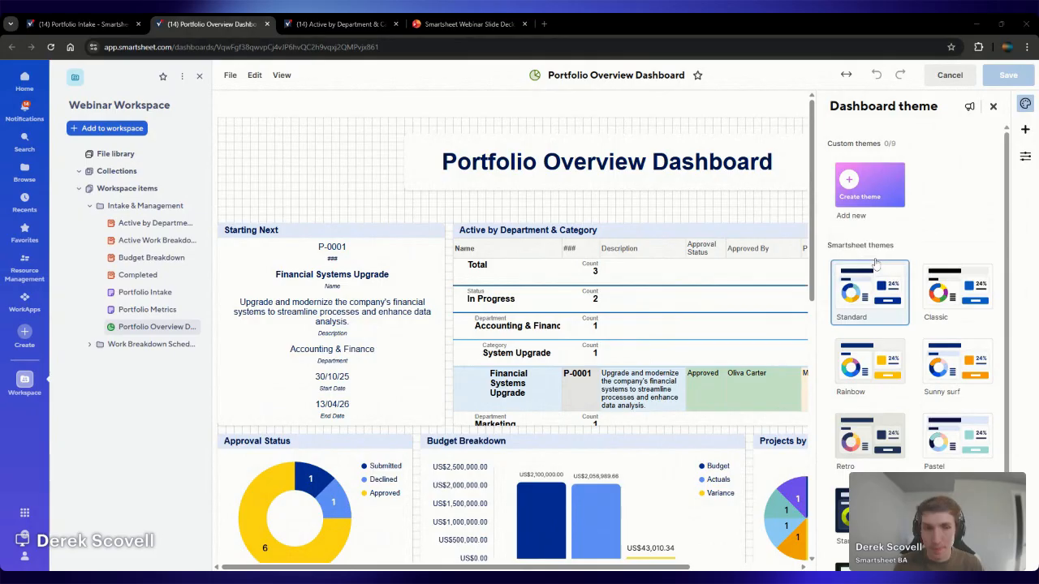
{"action": "double_click", "coordinate": [673, 243]}
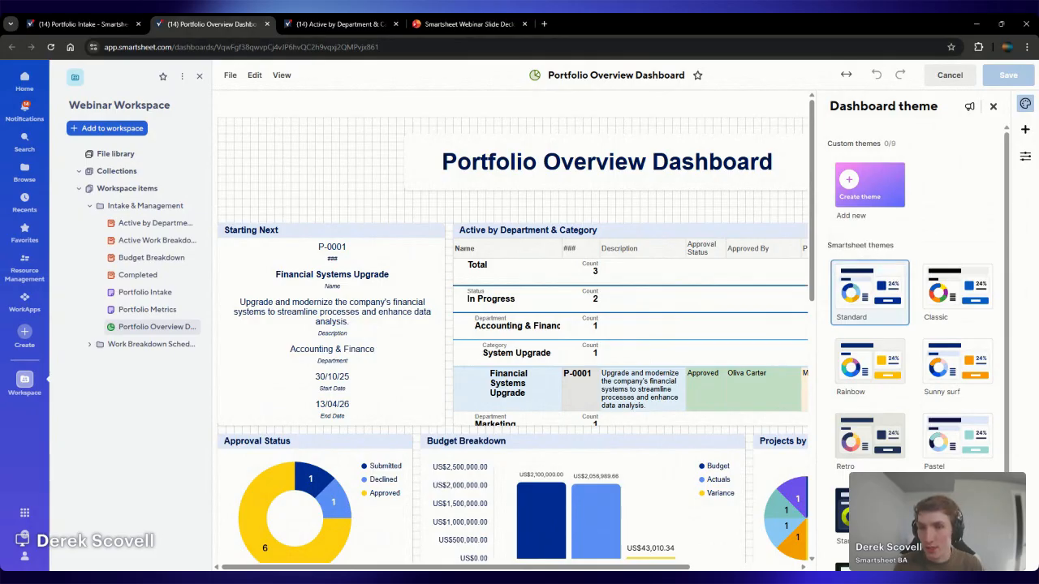
Apply the imported Blue/Green theme to the Portfolio Overview Dashboard and save it
{"action": "left_click", "coordinate": [951, 195]}
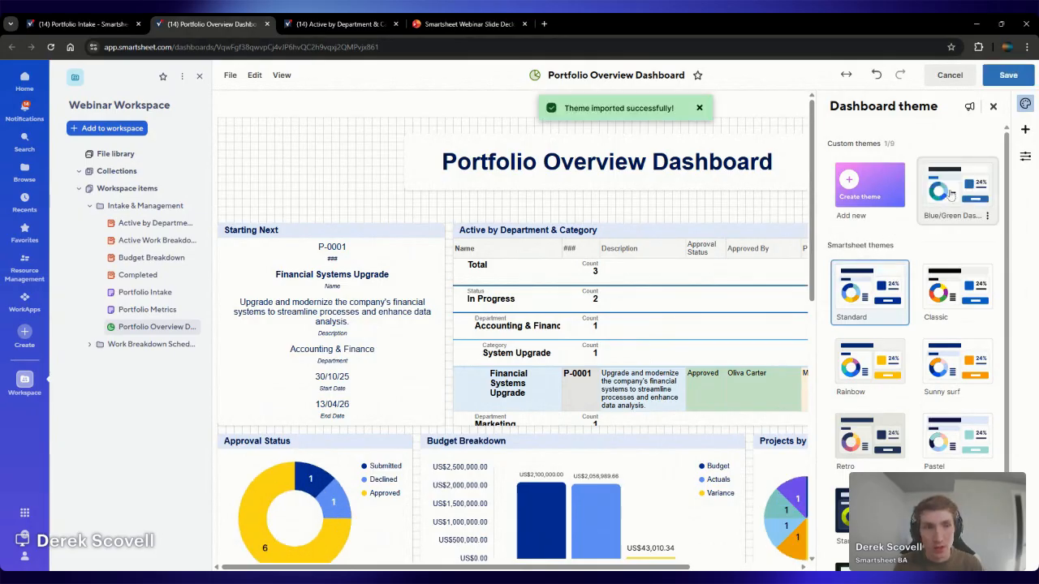
{"action": "scroll", "coordinate": [390, 196], "scroll_direction": "down", "scroll_amount": 2}
{"action": "scroll", "coordinate": [390, 195], "scroll_direction": "down", "scroll_amount": 3}
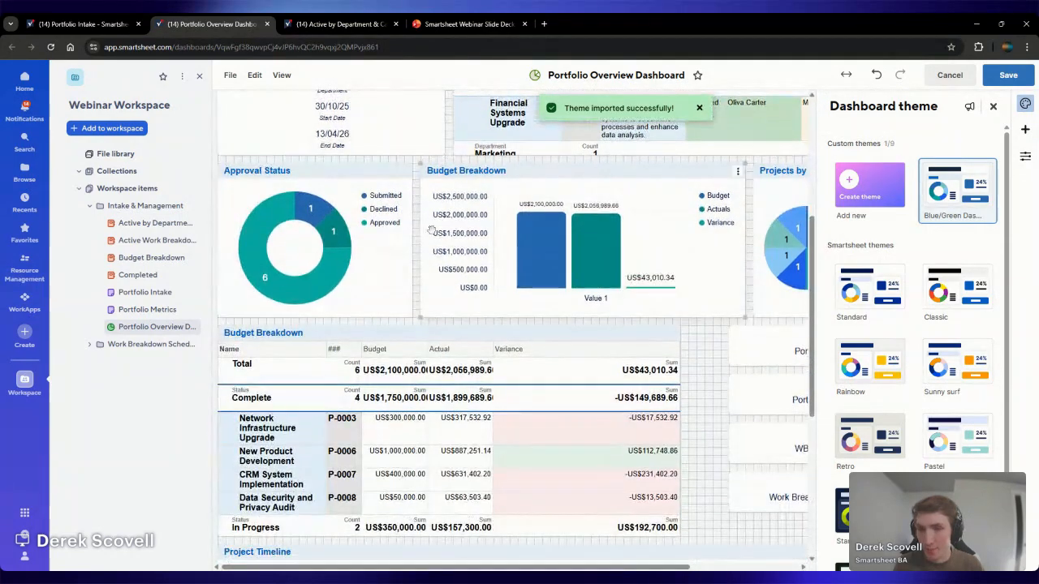
{"action": "left_click", "coordinate": [1009, 76]}
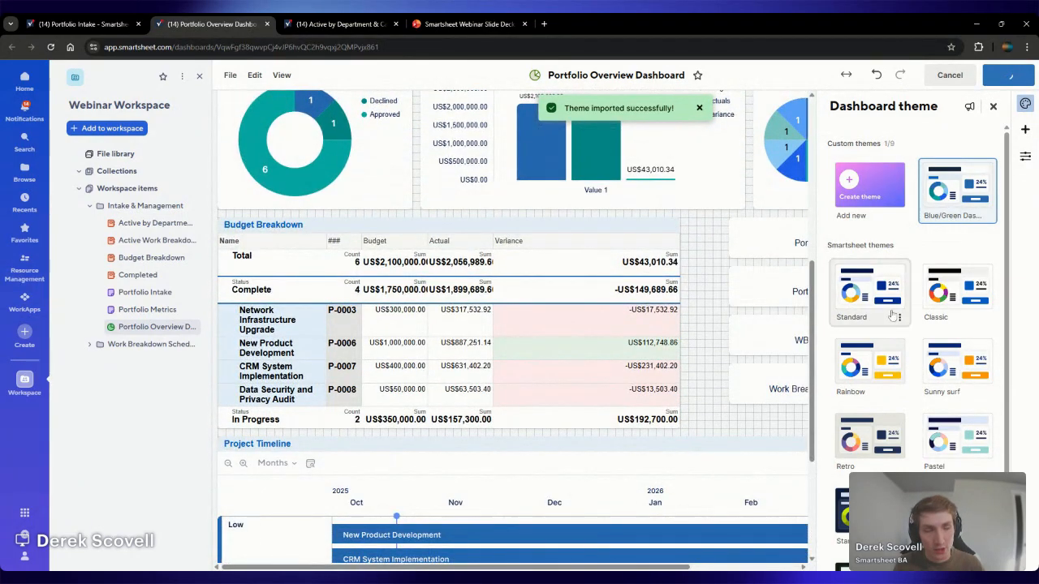
{"action": "scroll", "coordinate": [485, 324], "scroll_direction": "up", "scroll_amount": 5}
{"action": "scroll", "coordinate": [485, 324], "scroll_direction": "up", "scroll_amount": 3}
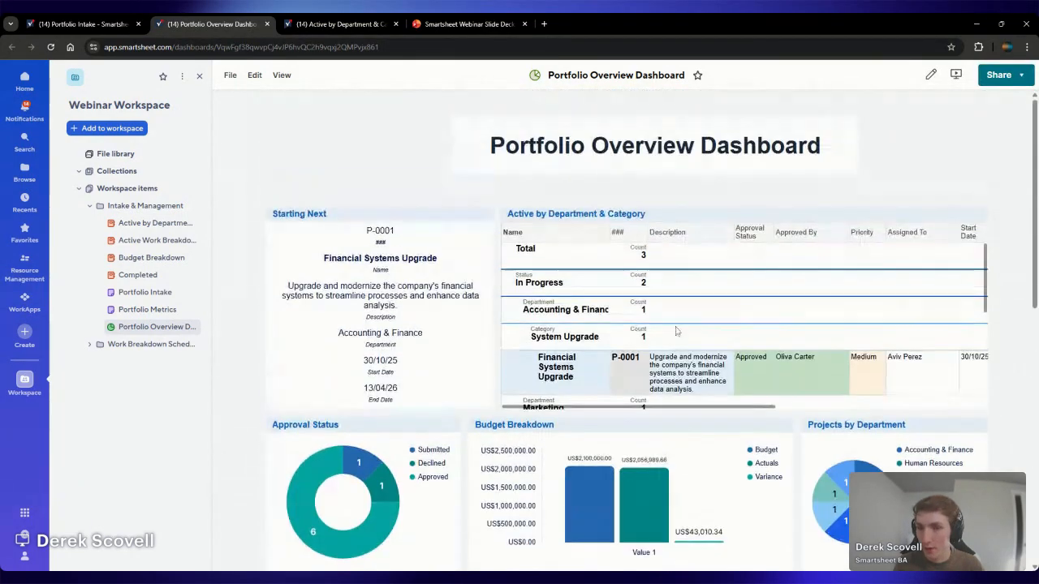
Review the themed dashboard's widgets, charts, shortcuts and timeline in presentation mode, and exit it
{"action": "left_click", "coordinate": [958, 75]}
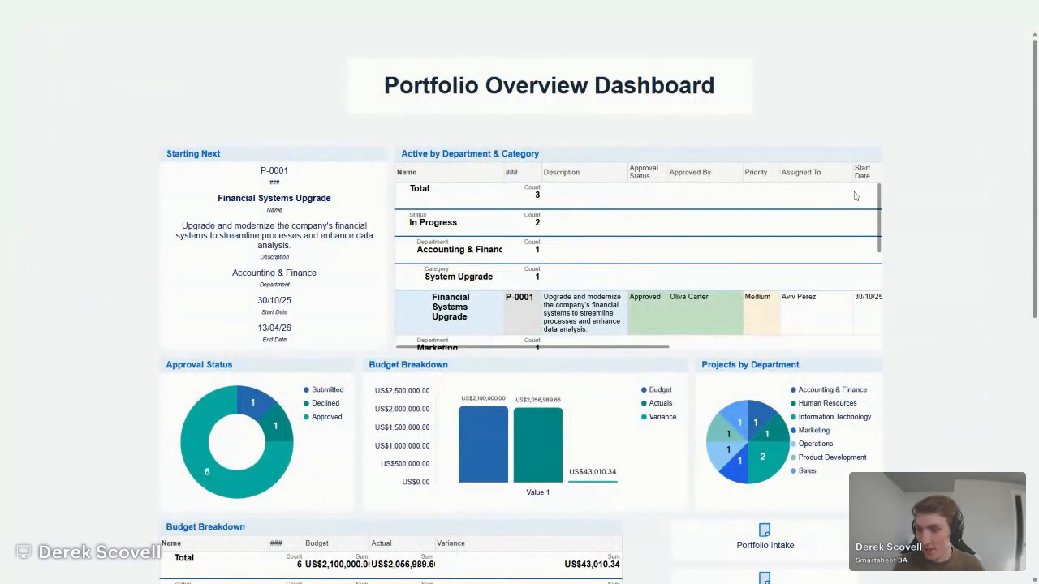
{"action": "scroll", "coordinate": [933, 239], "scroll_direction": "down", "scroll_amount": 5}
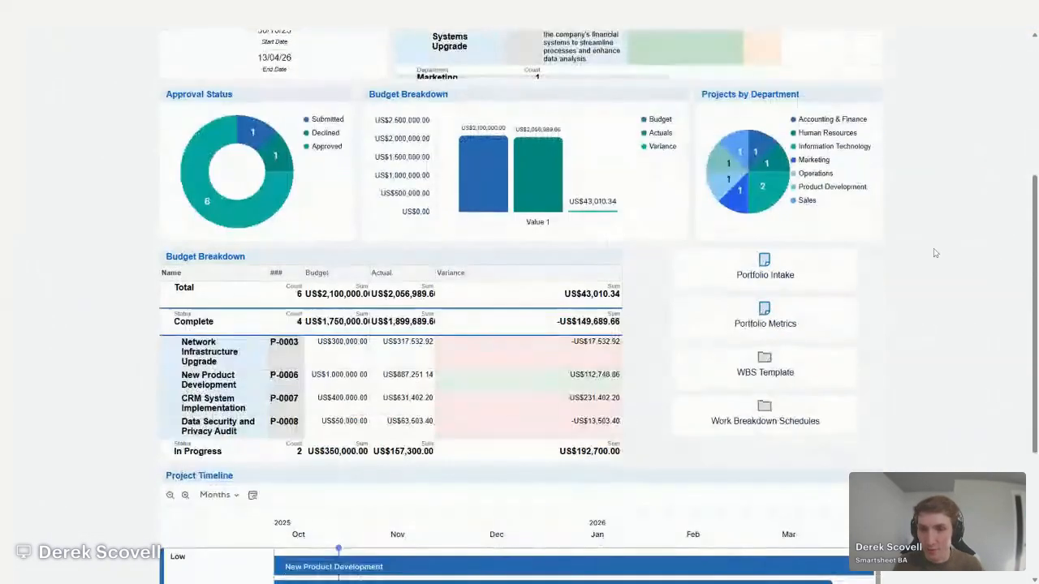
{"action": "scroll", "coordinate": [934, 251], "scroll_direction": "up", "scroll_amount": 5}
{"action": "scroll", "coordinate": [924, 250], "scroll_direction": "down", "scroll_amount": 3}
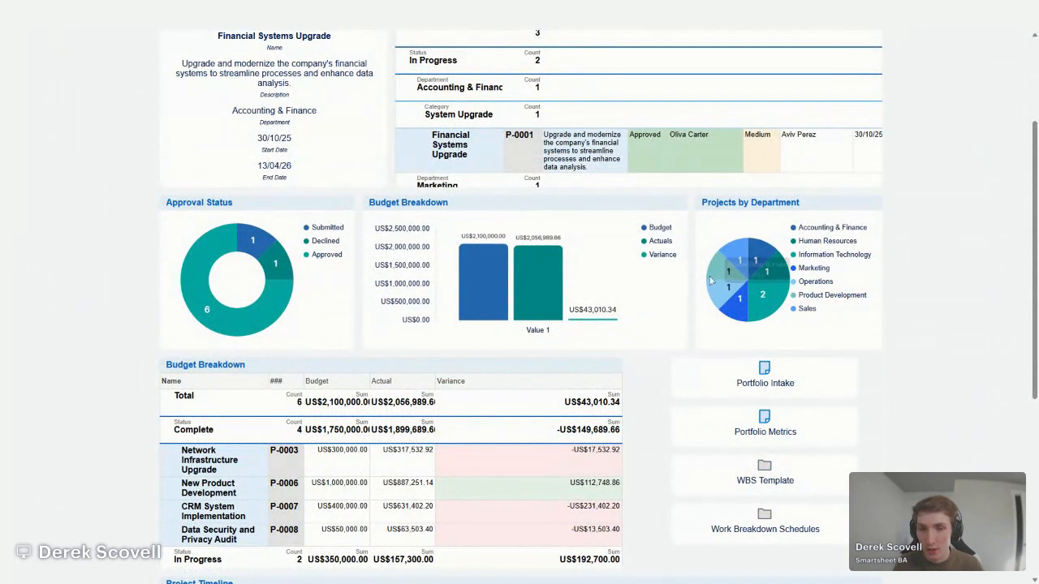
{"action": "scroll", "coordinate": [694, 300], "scroll_direction": "up", "scroll_amount": 2}
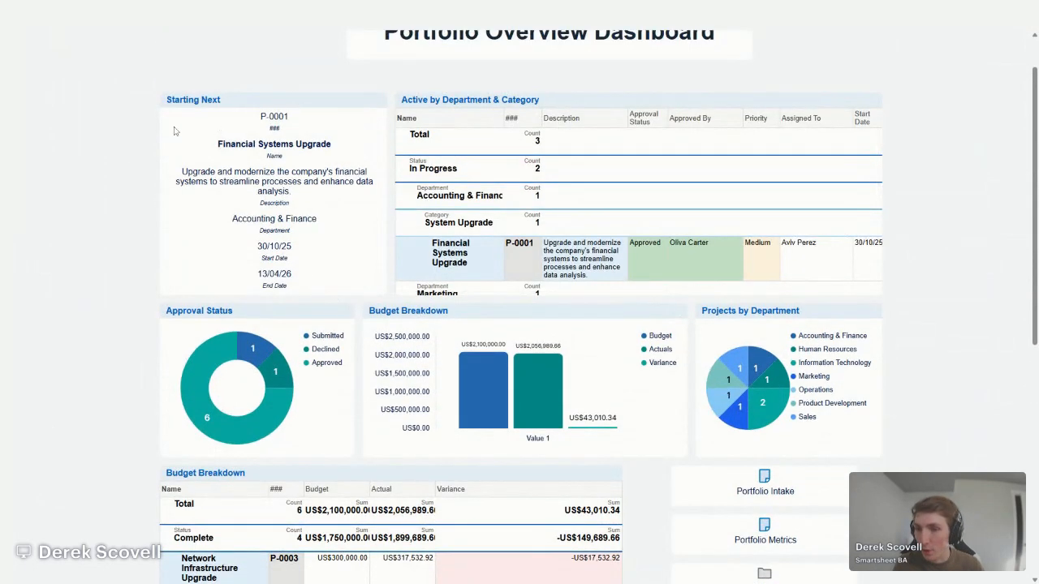
{"action": "mouse_move", "coordinate": [508, 396]}
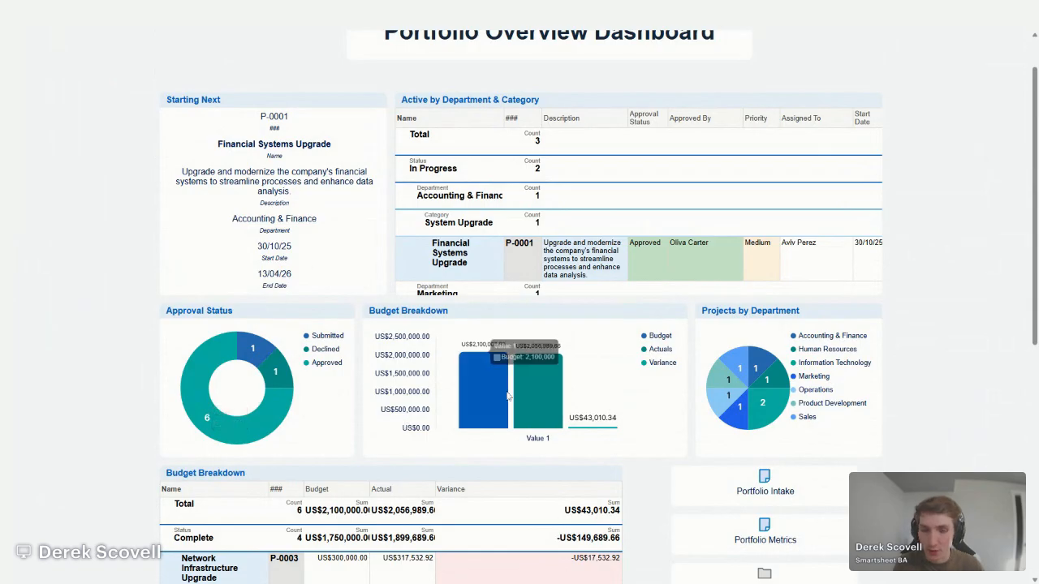
{"action": "scroll", "coordinate": [751, 398], "scroll_direction": "down", "scroll_amount": 4}
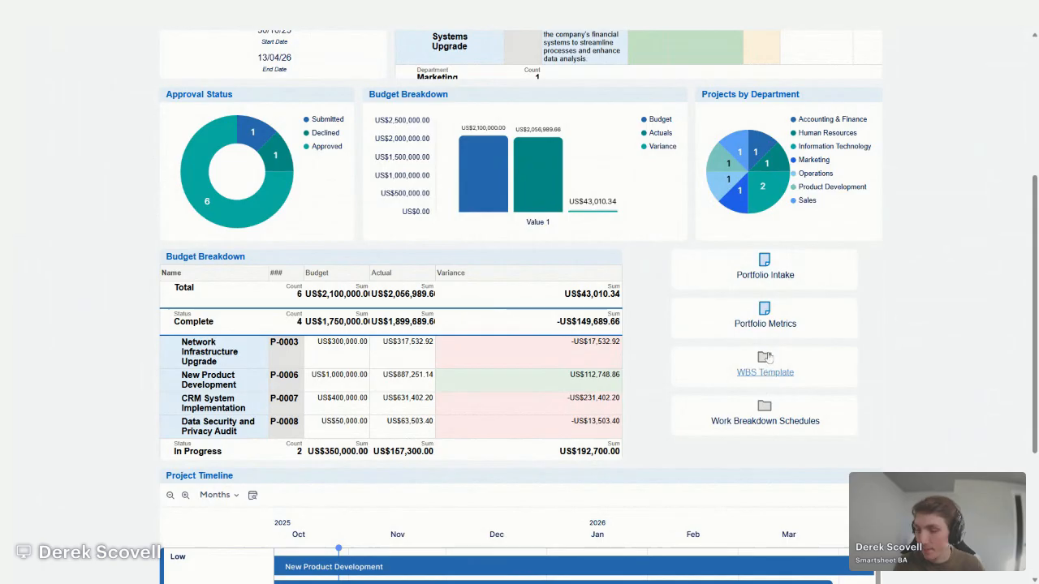
{"action": "key", "text": "Escape"}
{"action": "scroll", "coordinate": [265, 207], "scroll_direction": "up", "scroll_amount": 4}
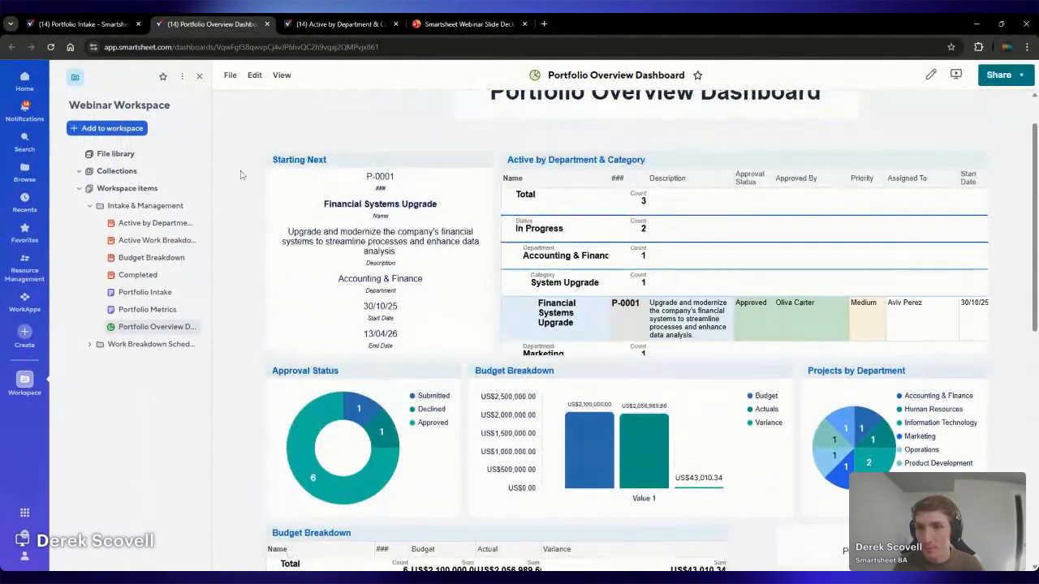
Set the dashboard's auto-refresh interval to 1 minute
{"action": "left_click", "coordinate": [282, 76]}
{"action": "mouse_move", "coordinate": [293, 100]}
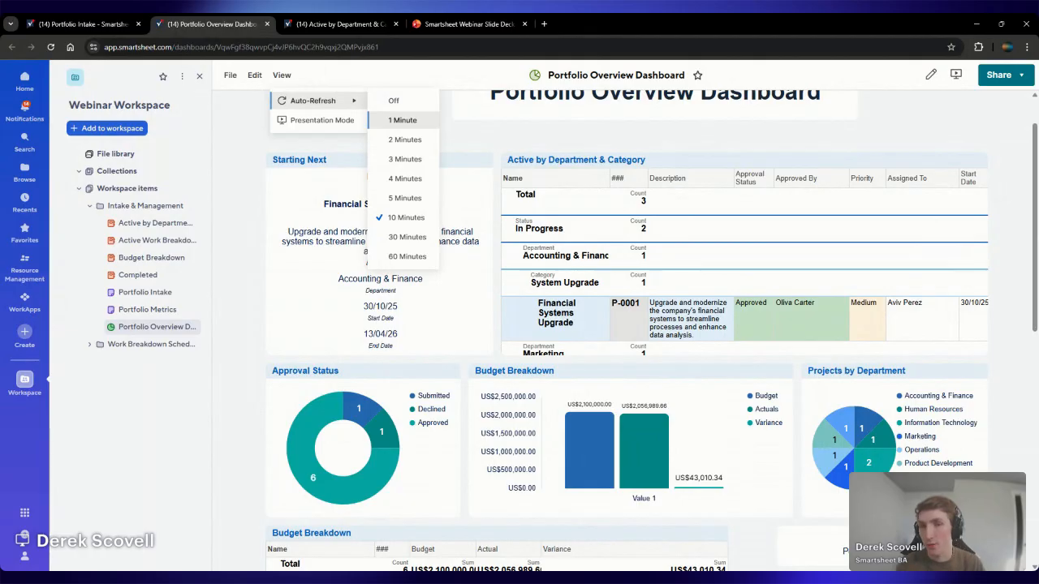
{"action": "left_click", "coordinate": [401, 120]}
Check the auto-refresh setting, display the dashboard in presentation mode again and return to the normal view
{"action": "left_click", "coordinate": [289, 79]}
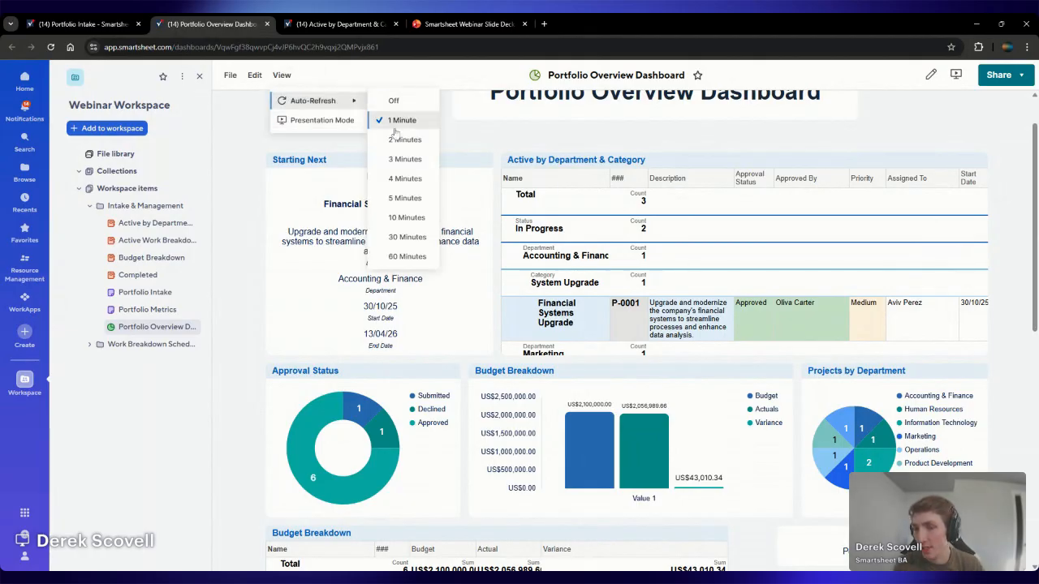
{"action": "left_click", "coordinate": [321, 120]}
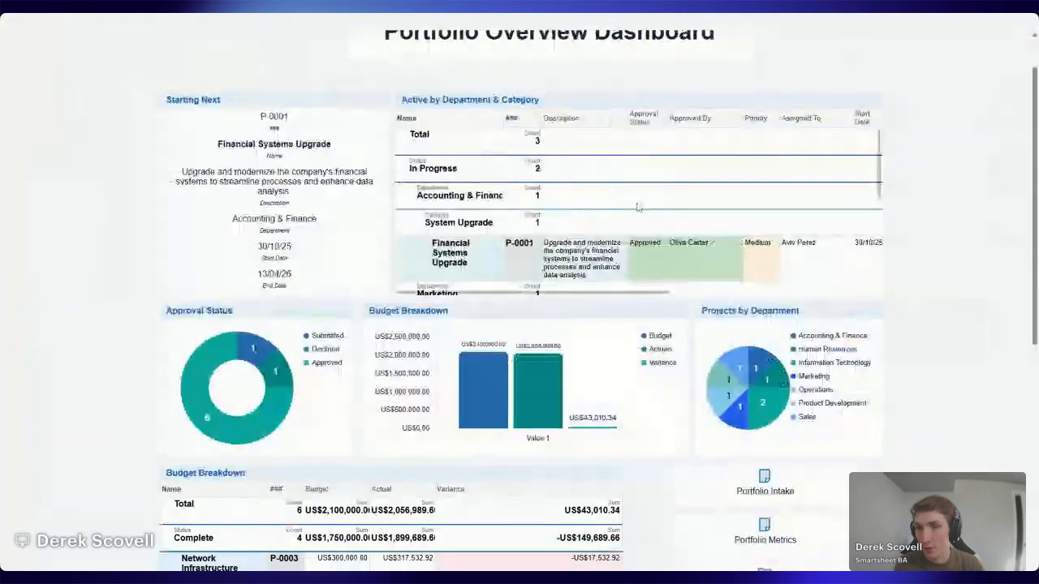
{"action": "scroll", "coordinate": [896, 230], "scroll_direction": "up", "scroll_amount": 1}
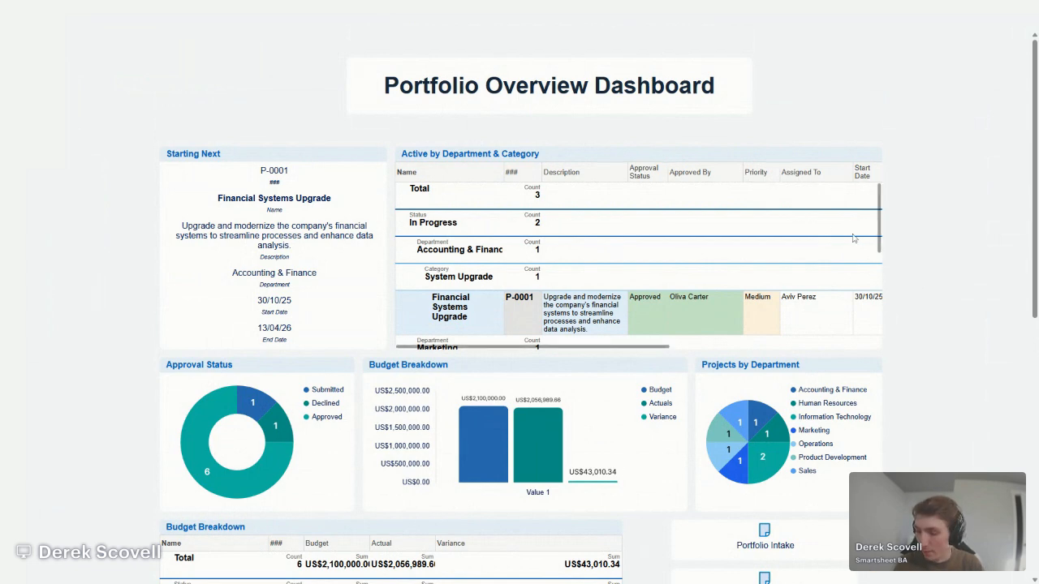
{"action": "key", "text": "Escape"}
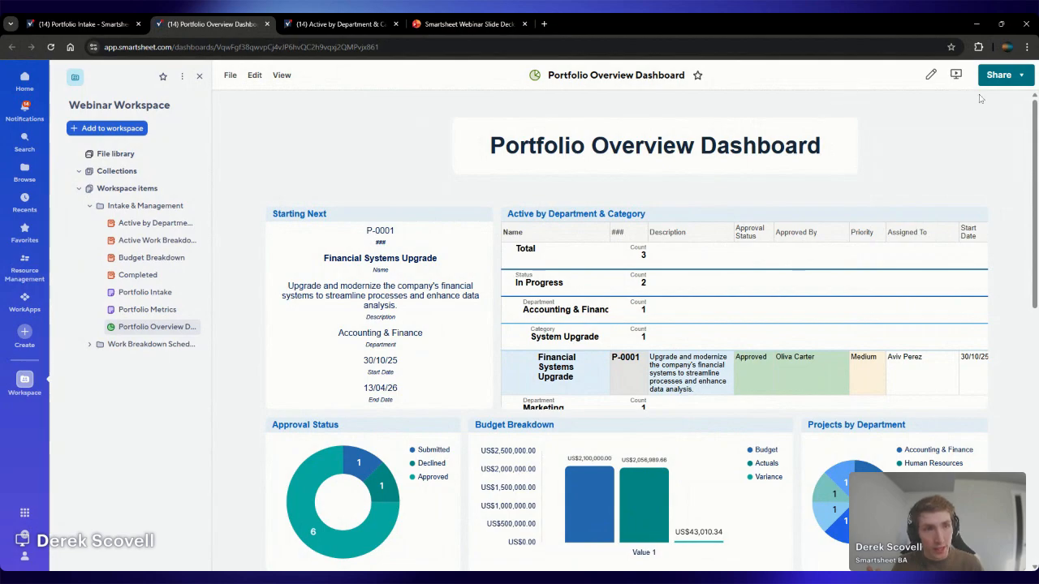
Look up a colleague by name in the dashboard-only sharing options and close them without sharing
{"action": "left_click", "coordinate": [1012, 79]}
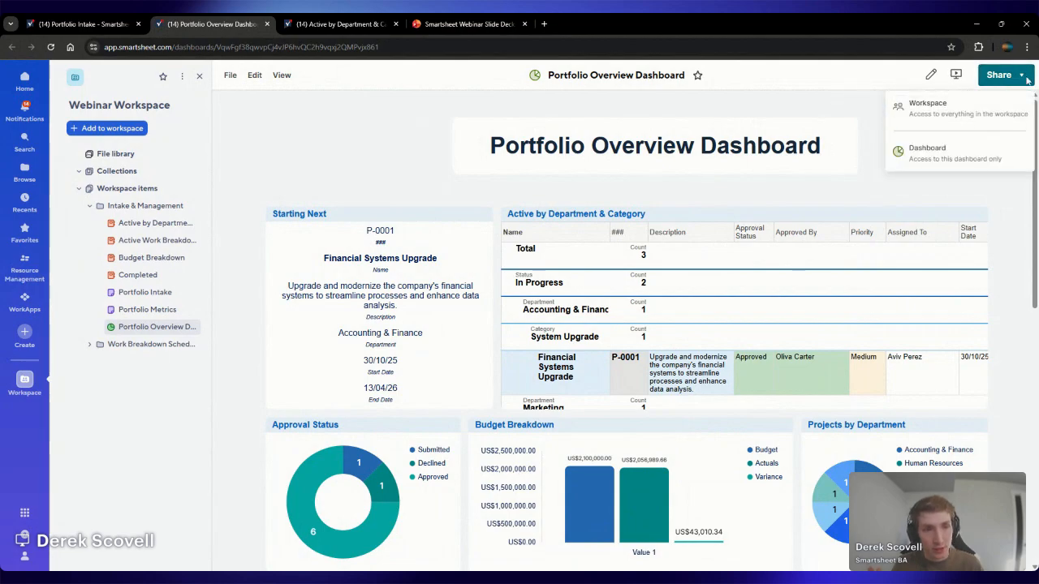
{"action": "left_click", "coordinate": [925, 152]}
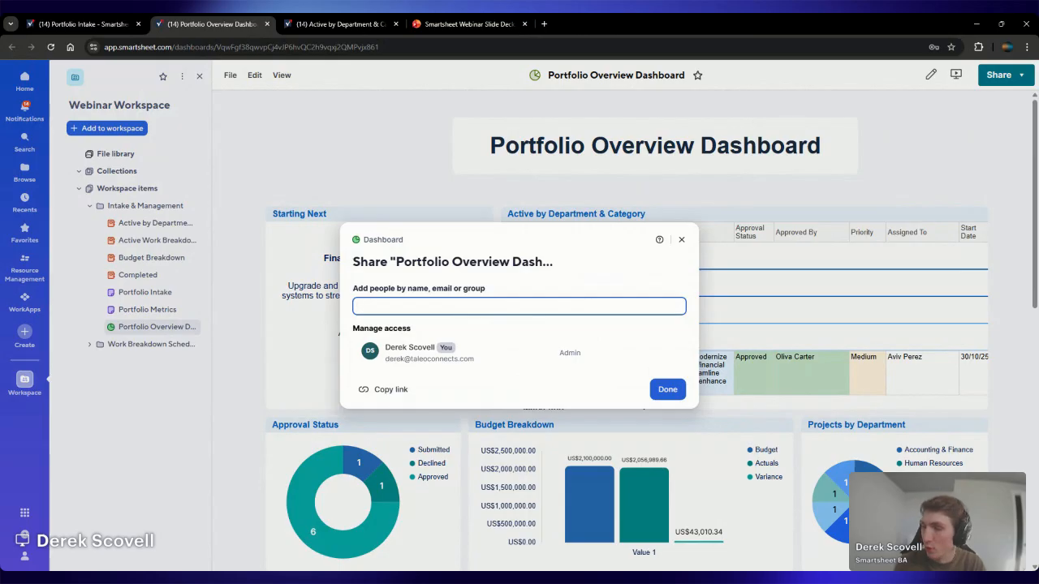
{"action": "type", "text": "Laurel"}
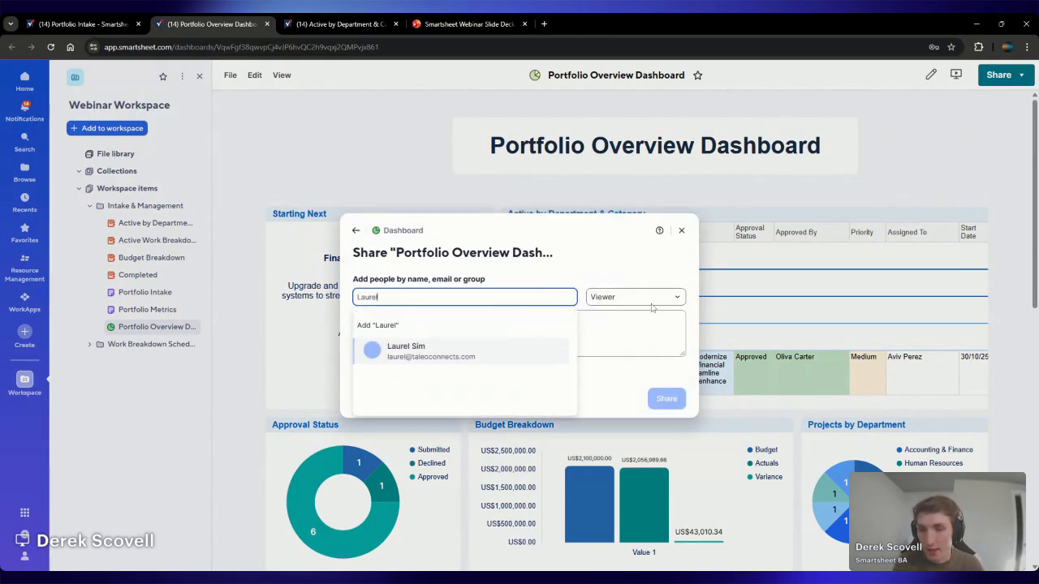
{"action": "key", "text": "ctrl+a"}
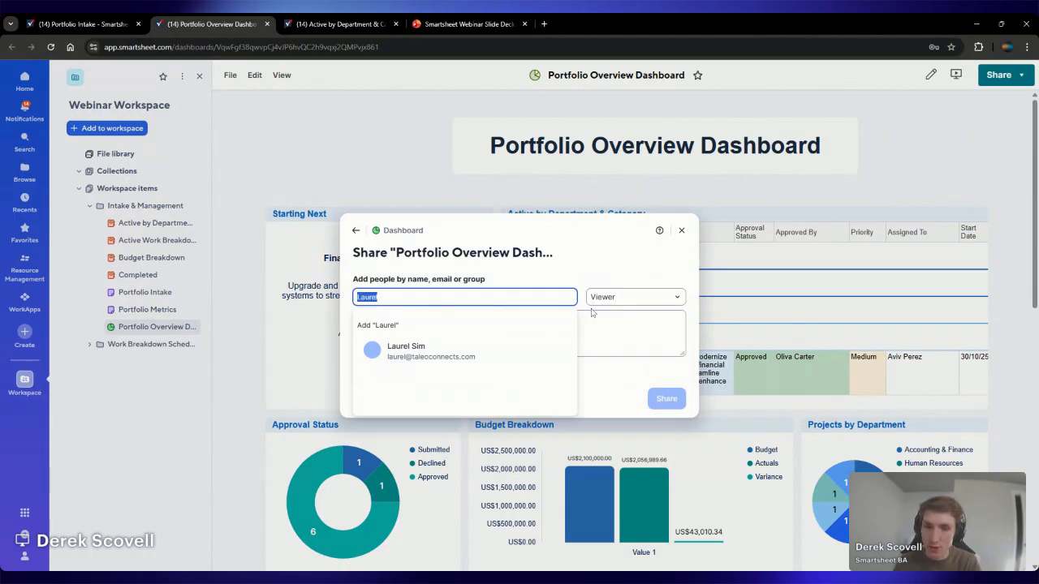
{"action": "key", "text": "BackSpace"}
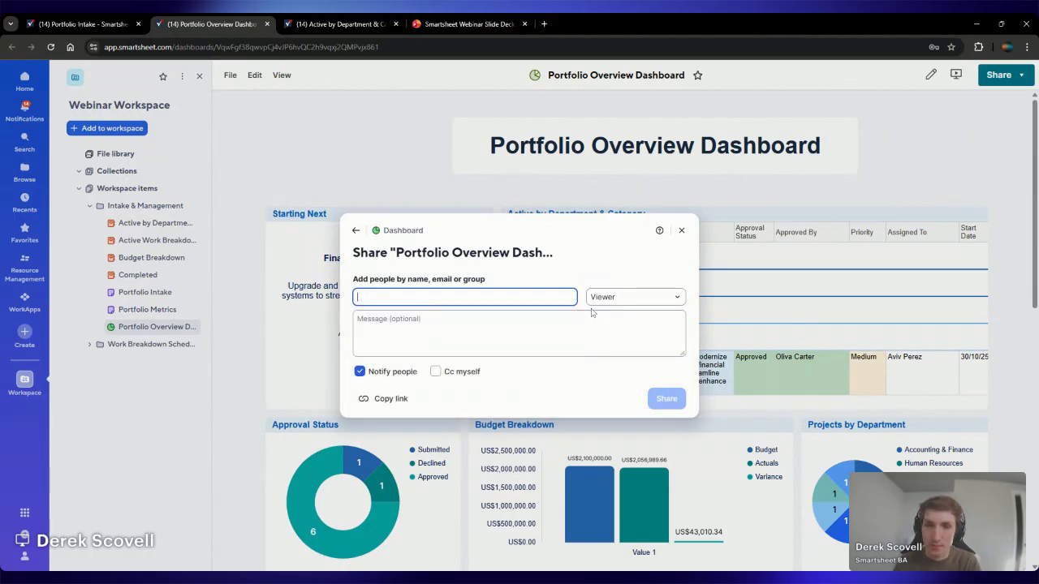
{"action": "left_click", "coordinate": [681, 232]}
Inspect the dashboard's publish options and print preview without publishing or printing anything
{"action": "left_click", "coordinate": [230, 75]}
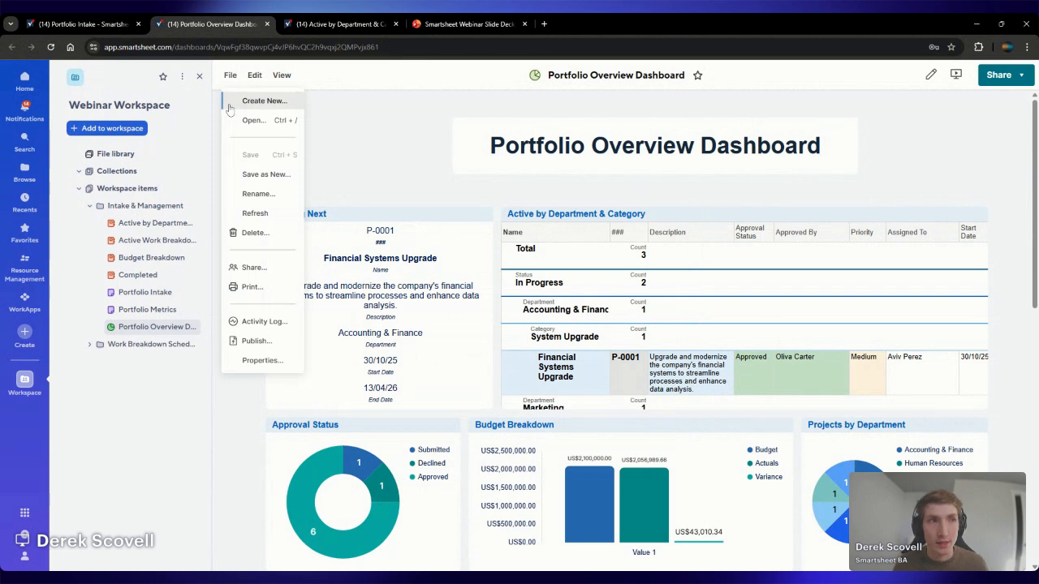
{"action": "left_click", "coordinate": [255, 341]}
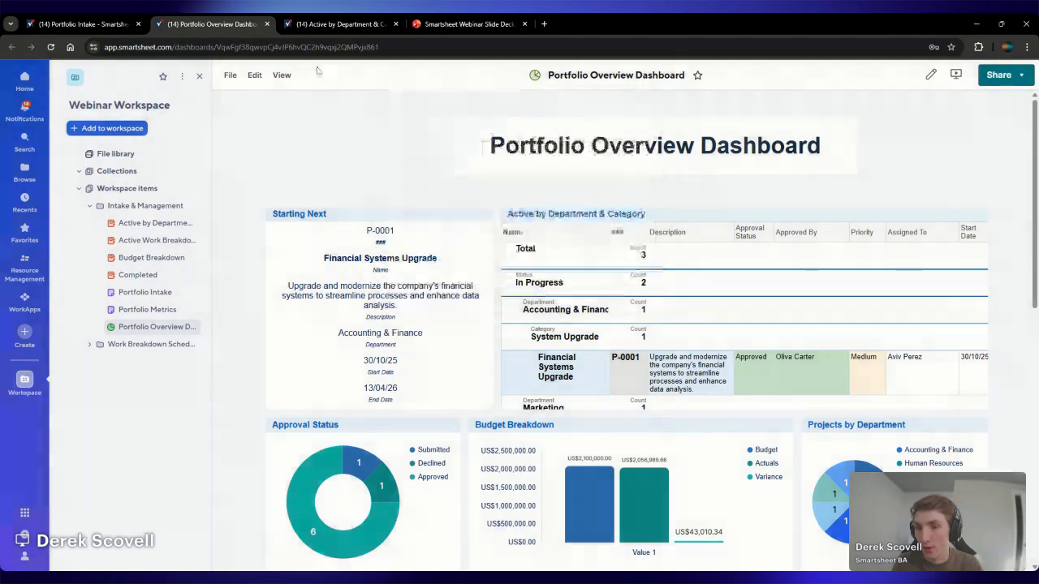
{"action": "left_click", "coordinate": [231, 75]}
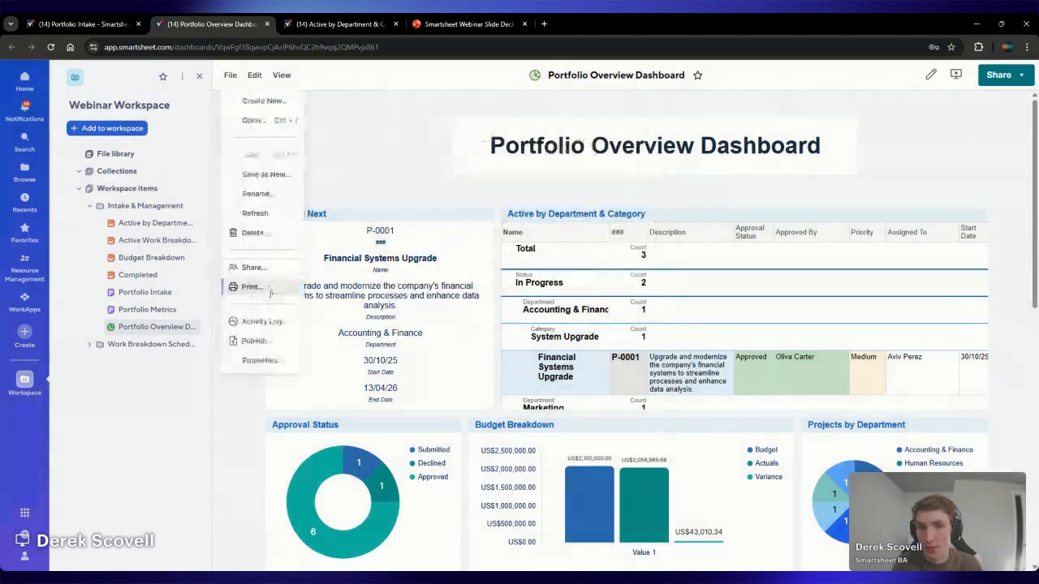
{"action": "left_click", "coordinate": [243, 285]}
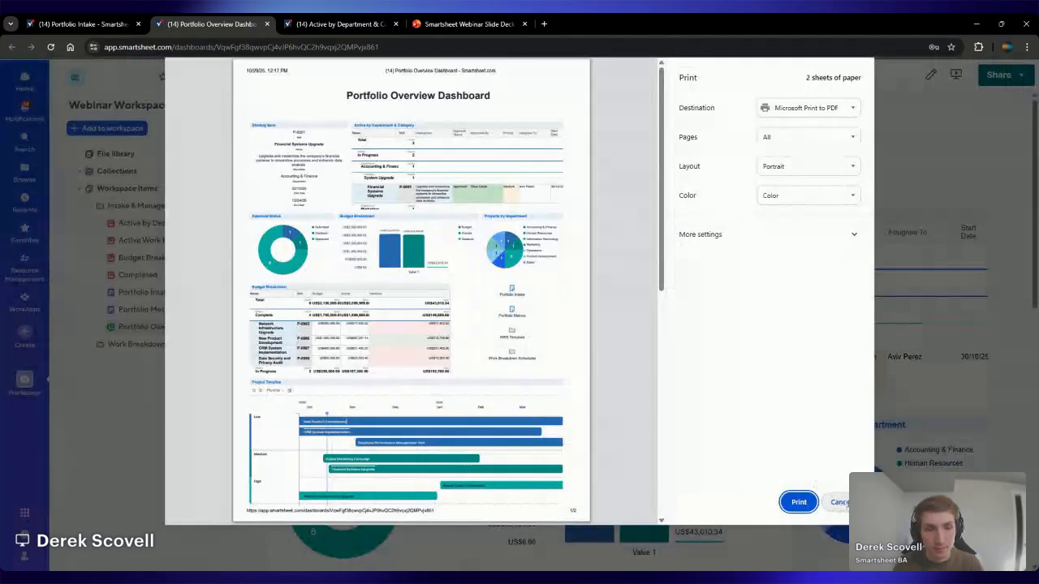
{"action": "left_click", "coordinate": [840, 503]}
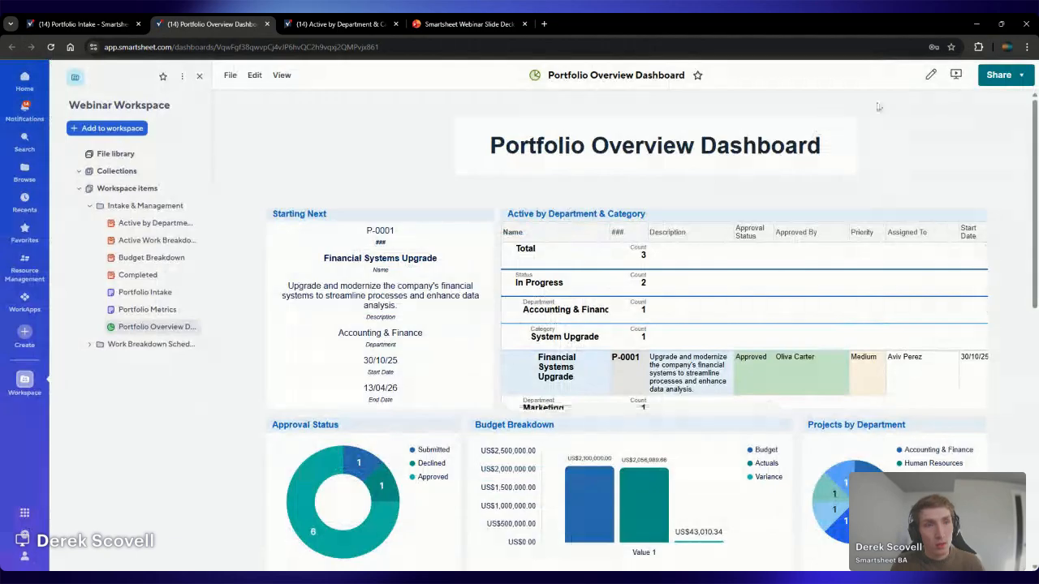
Set the Starting Next metric widget's behavior to "Open the data source" and save the dashboard
{"action": "left_click", "coordinate": [931, 76]}
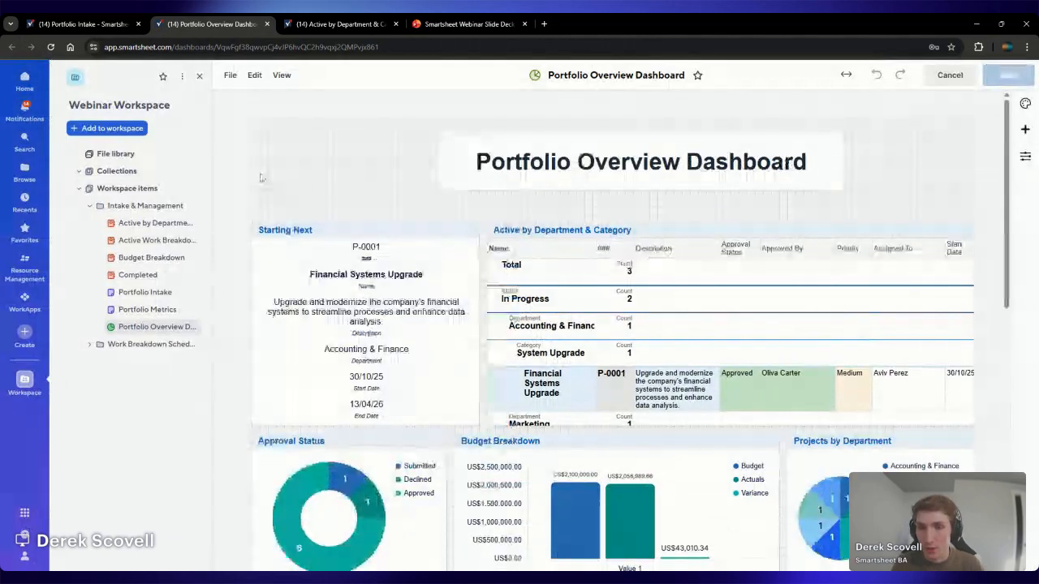
{"action": "left_click", "coordinate": [472, 232]}
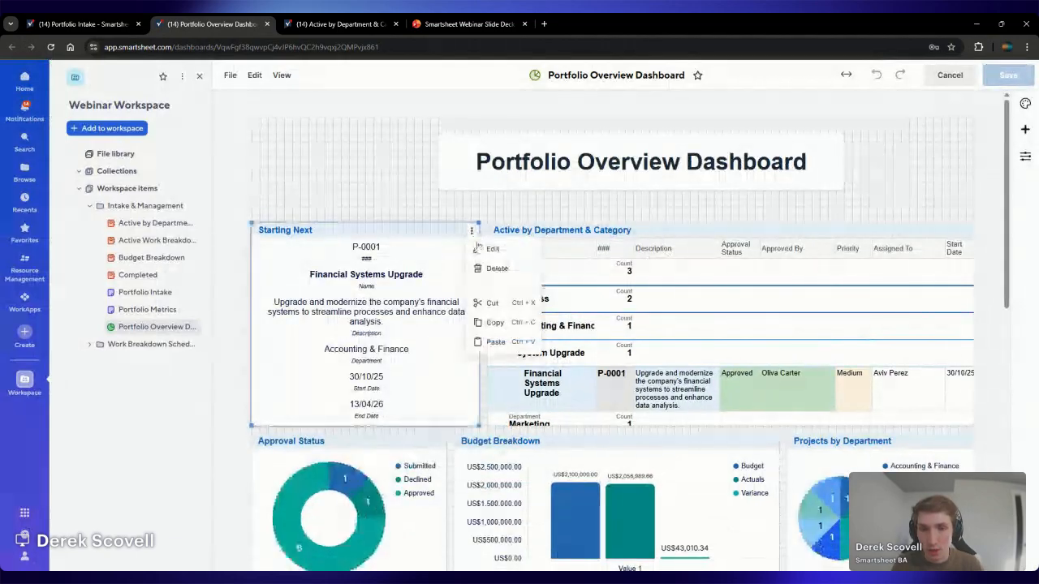
{"action": "left_click", "coordinate": [485, 253]}
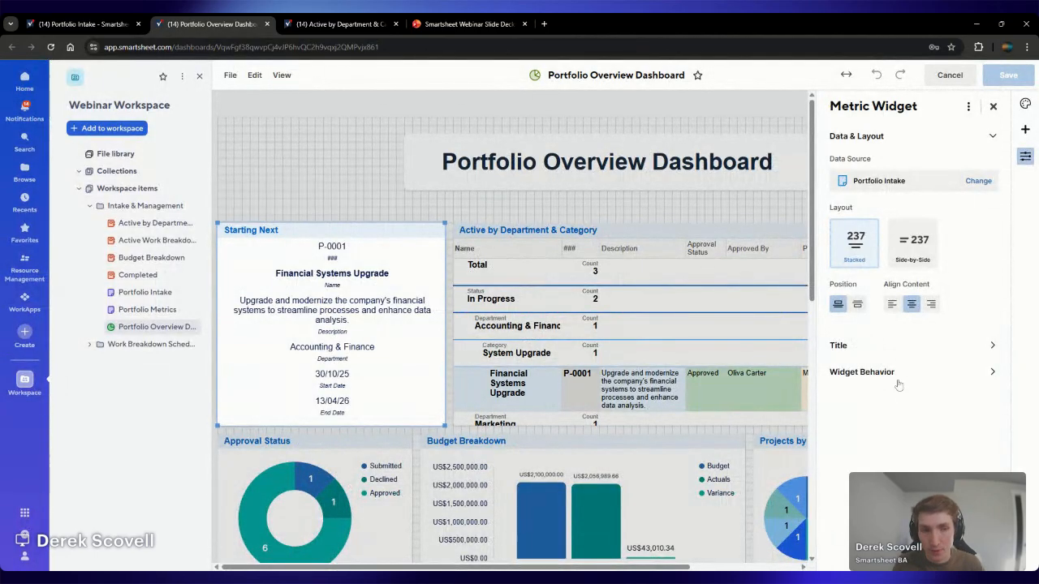
{"action": "left_click", "coordinate": [861, 371]}
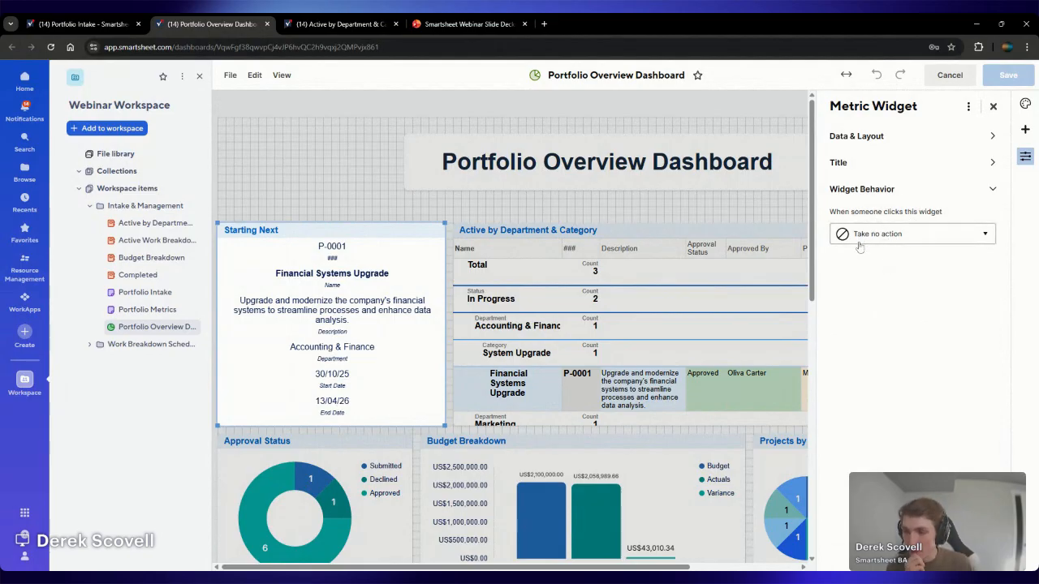
{"action": "left_click", "coordinate": [891, 237]}
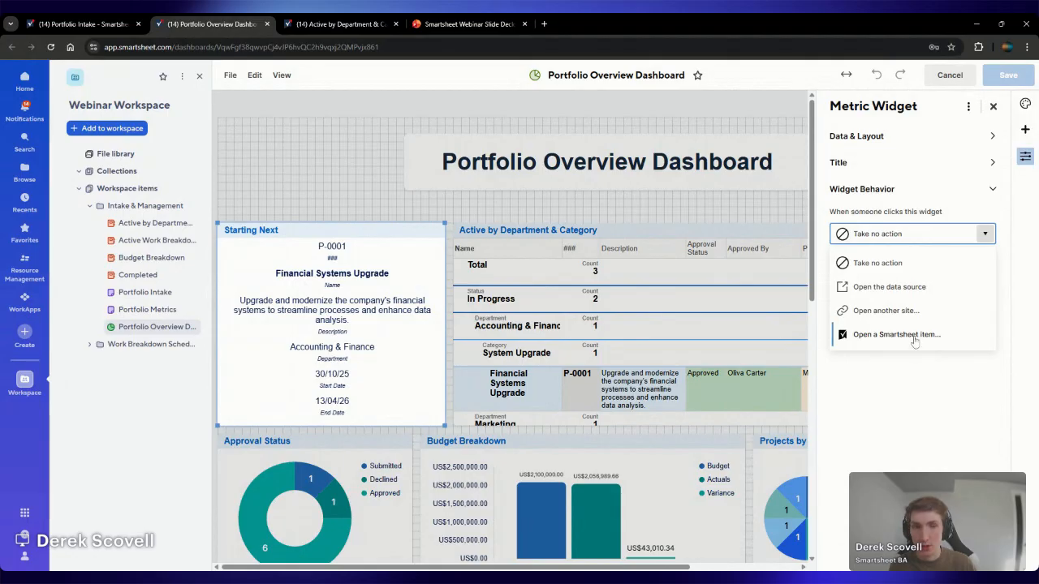
{"action": "left_click", "coordinate": [915, 290]}
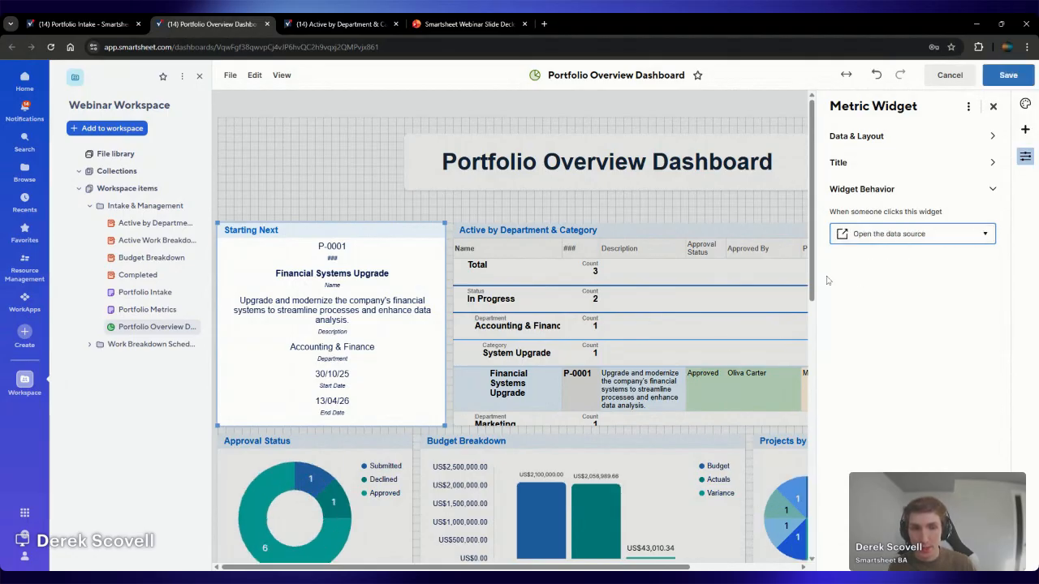
{"action": "left_click", "coordinate": [1007, 76]}
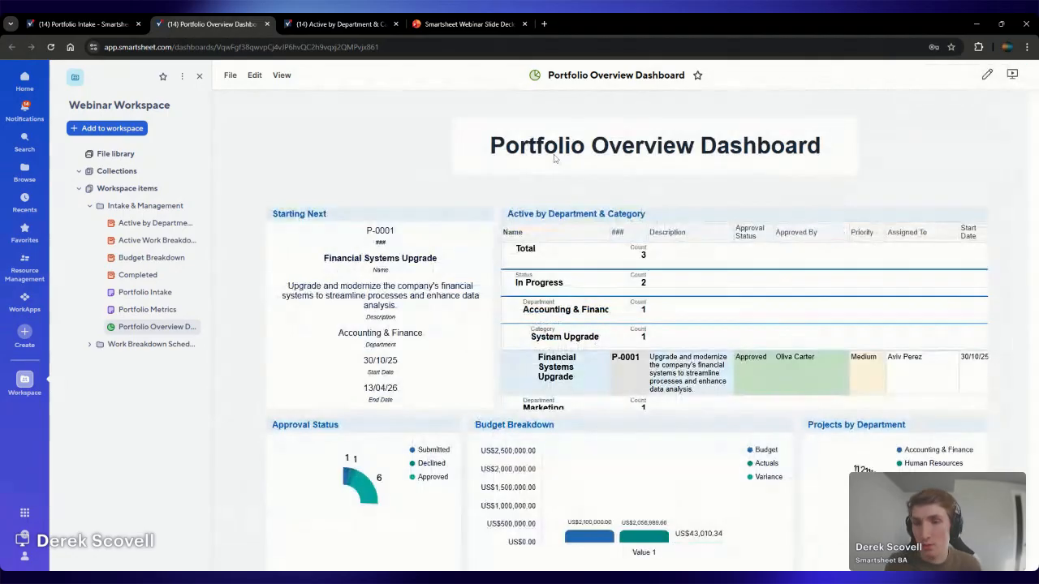
Test the Starting Next widget's link to the Portfolio Intake sheet and return to the Portfolio Overview Dashboard
{"action": "left_click", "coordinate": [443, 261]}
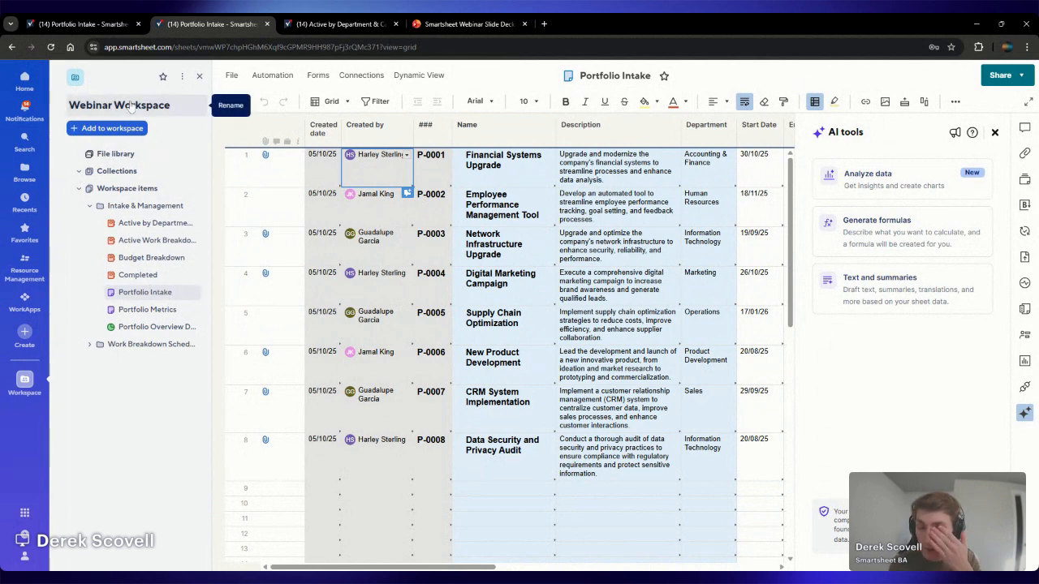
{"action": "left_click", "coordinate": [156, 326]}
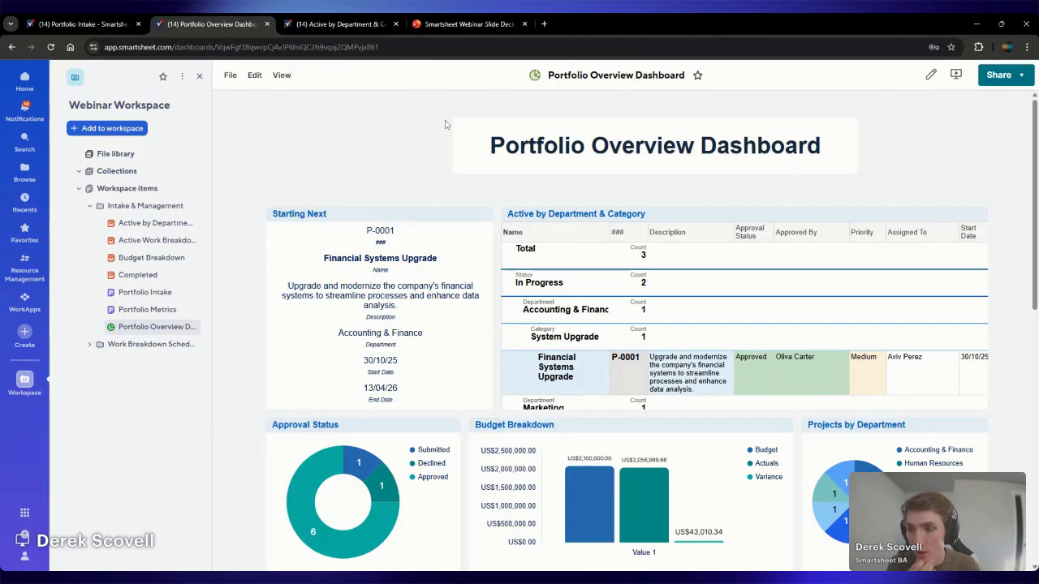
Switch to the Smartsheet Webinar slide deck in PowerPoint, present it through to the Q & A slide and end the slide show
{"action": "left_click", "coordinate": [471, 18]}
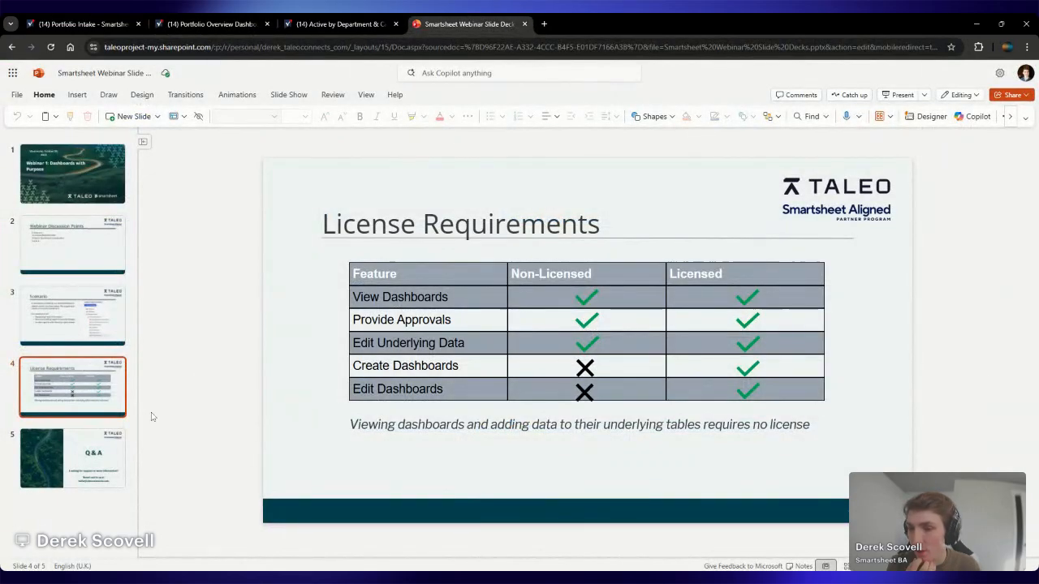
{"action": "left_click", "coordinate": [111, 457]}
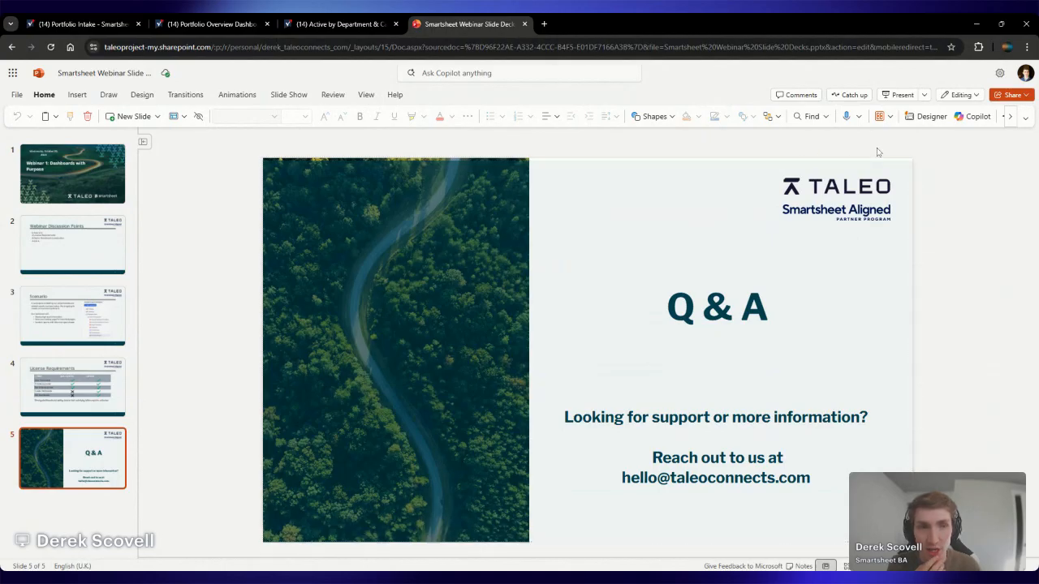
{"action": "left_click", "coordinate": [897, 94]}
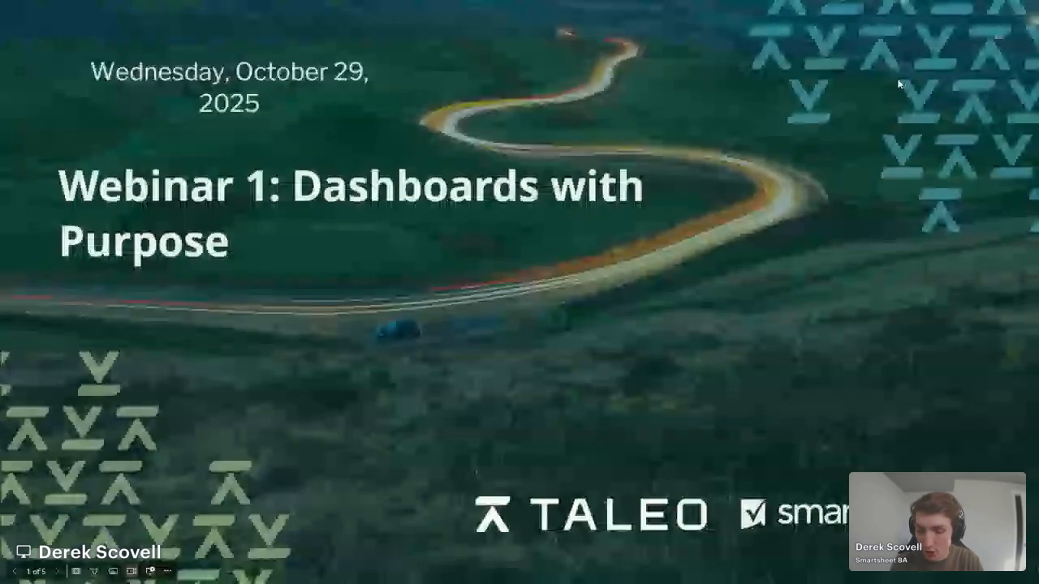
{"action": "key", "text": "Right"}
{"action": "key", "text": "Right"}
{"action": "key", "text": "Right"}
{"action": "key", "text": "Right"}
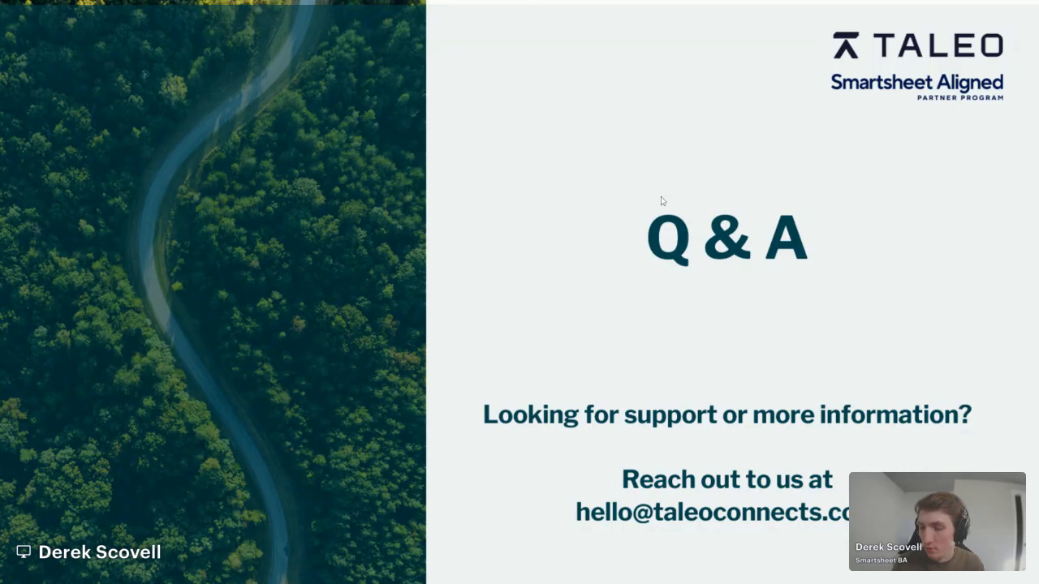
{"action": "key", "text": "Escape"}
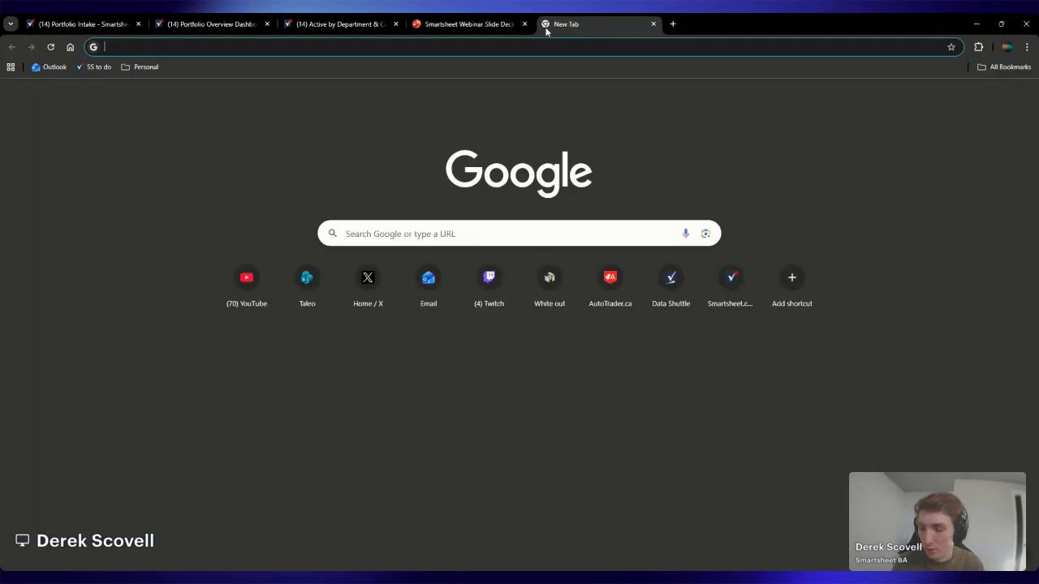
Open Data Shuttle in a new browser tab, inspect the Customer List Upload 1 workflow's action and return to the slide deck
{"action": "left_click", "coordinate": [544, 26]}
{"action": "type", "text": "data"}
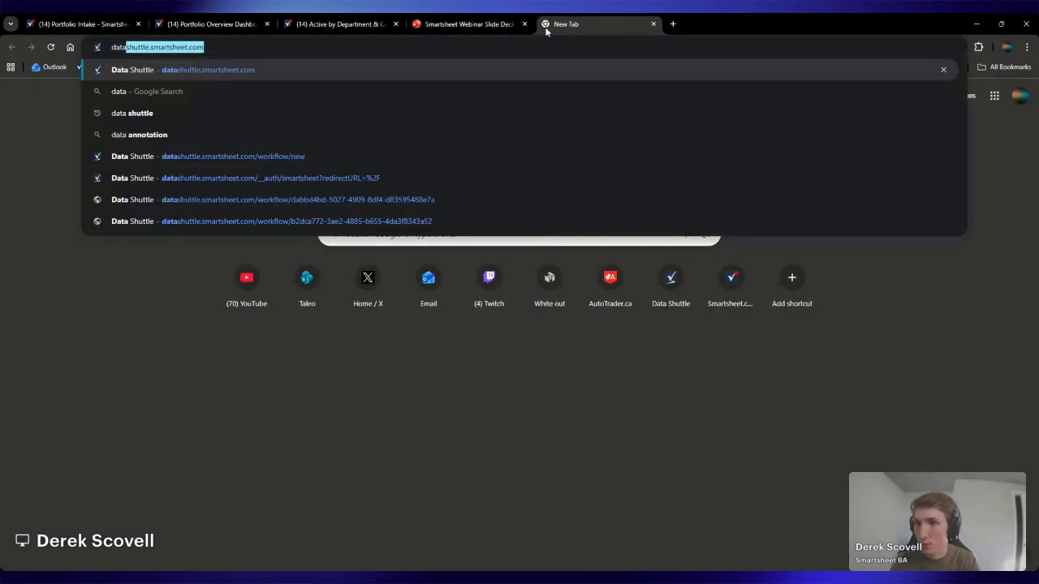
{"action": "key", "text": "Return"}
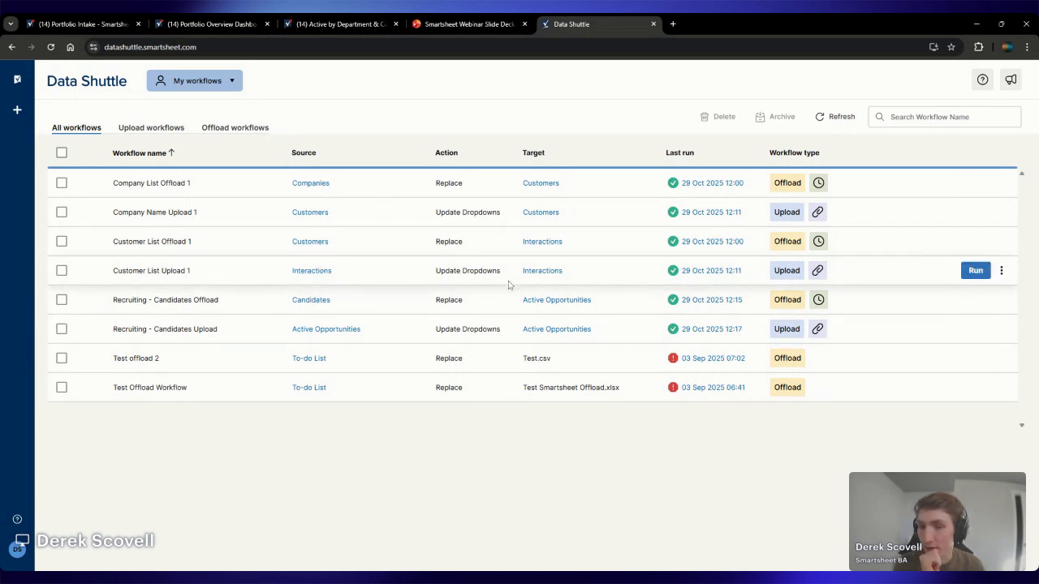
{"action": "left_click_drag", "start_coordinate": [512, 270], "coordinate": [436, 271]}
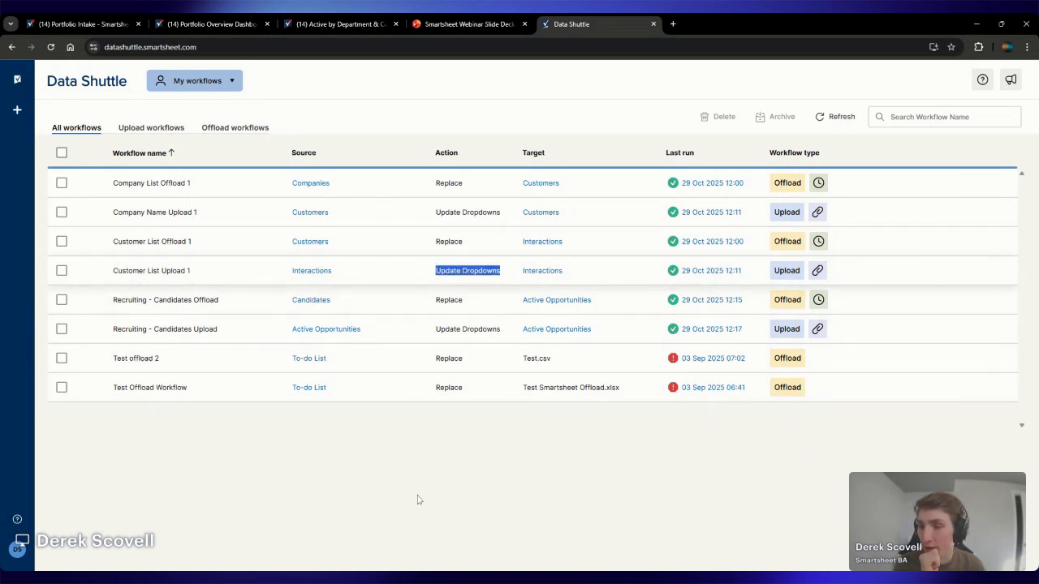
{"action": "left_click", "coordinate": [405, 271]}
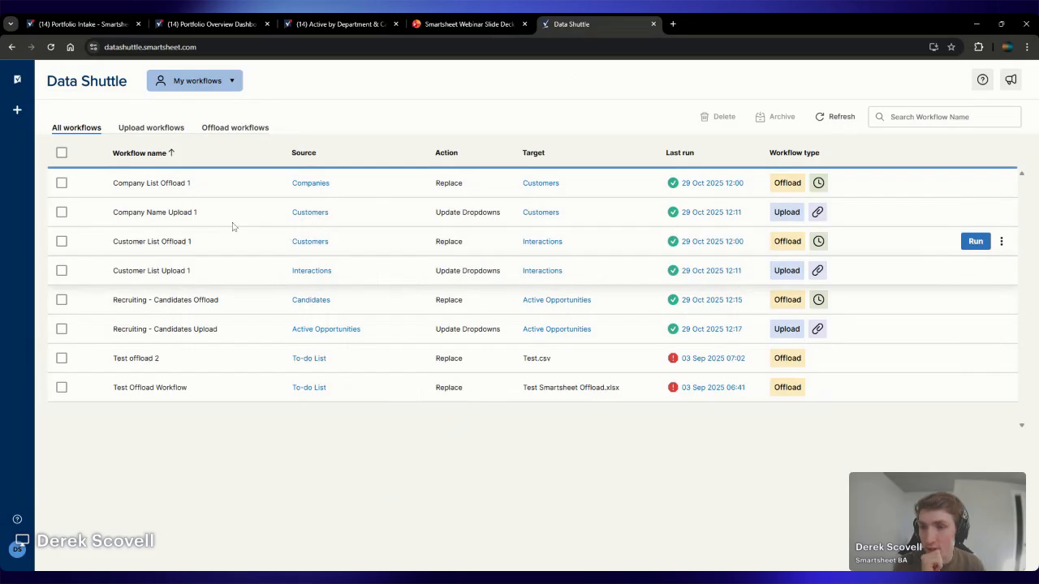
{"action": "left_click", "coordinate": [11, 47]}
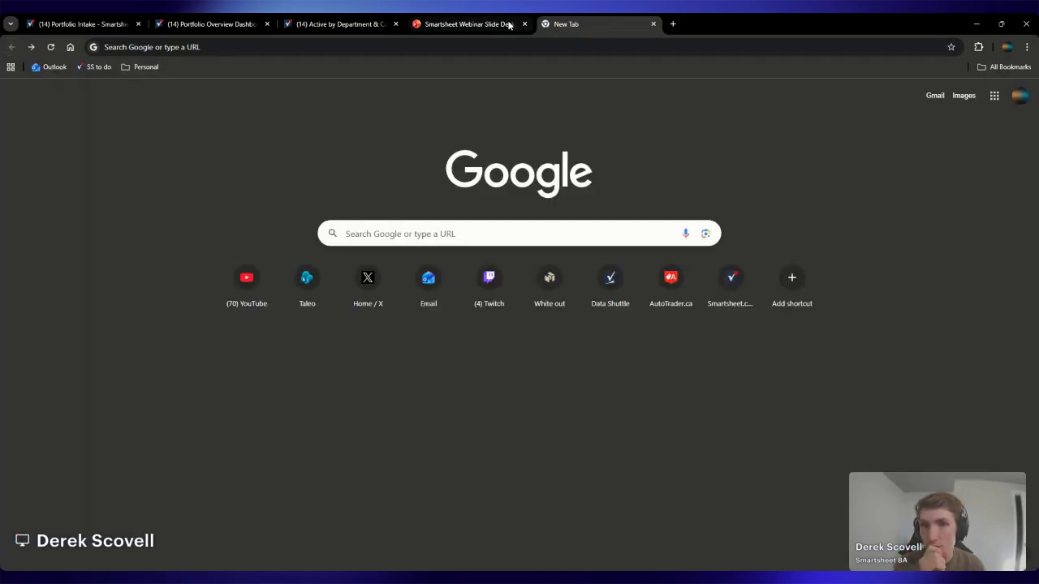
{"action": "left_click", "coordinate": [499, 25]}
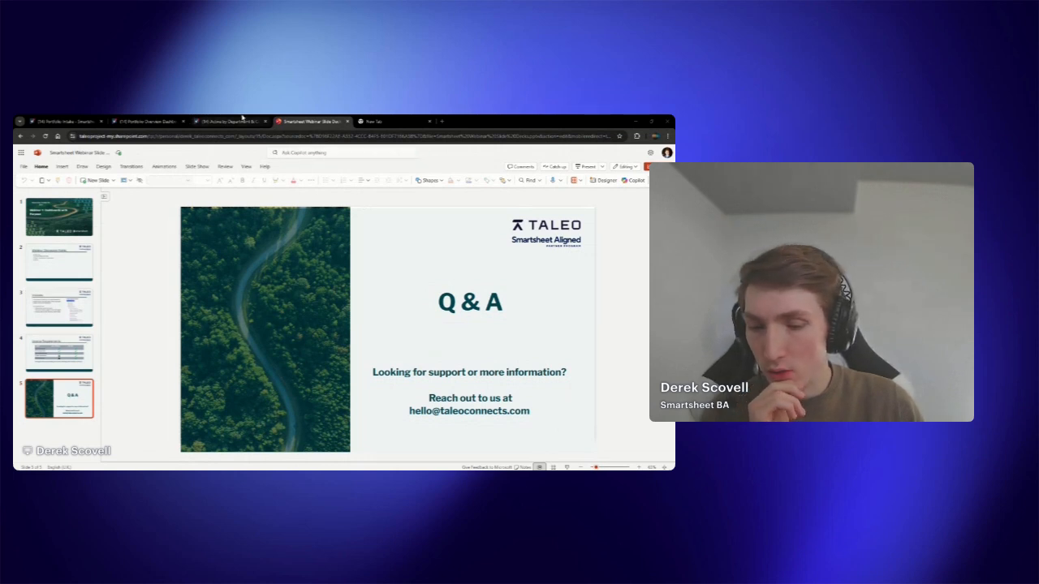
Search the web for "smartsheet power bi integration" and open Smartsheet's Microsoft Power BI page
{"action": "left_click", "coordinate": [372, 121]}
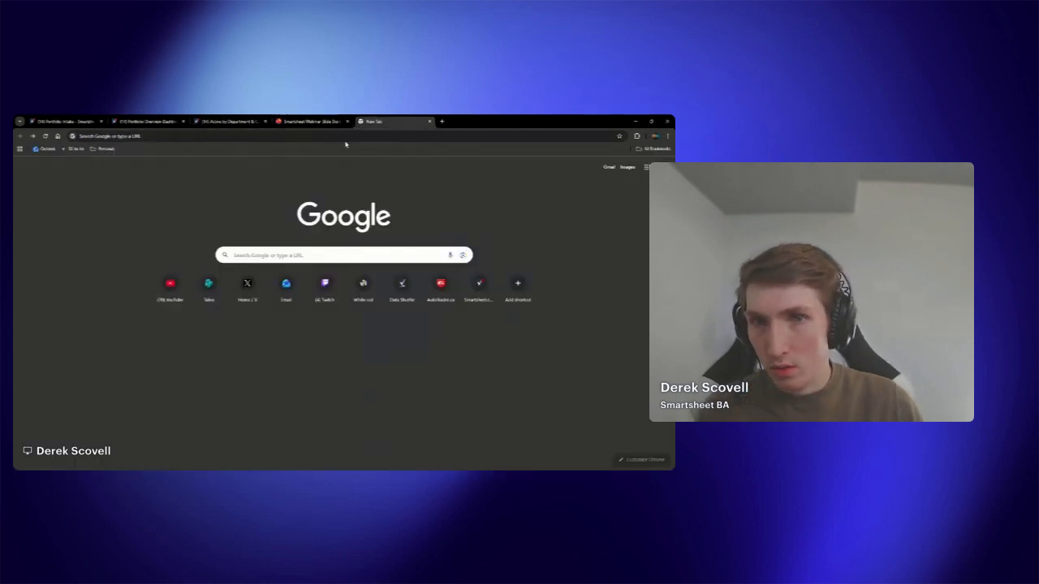
{"action": "left_click", "coordinate": [344, 144]}
{"action": "type", "text": "smartsheet pow"}
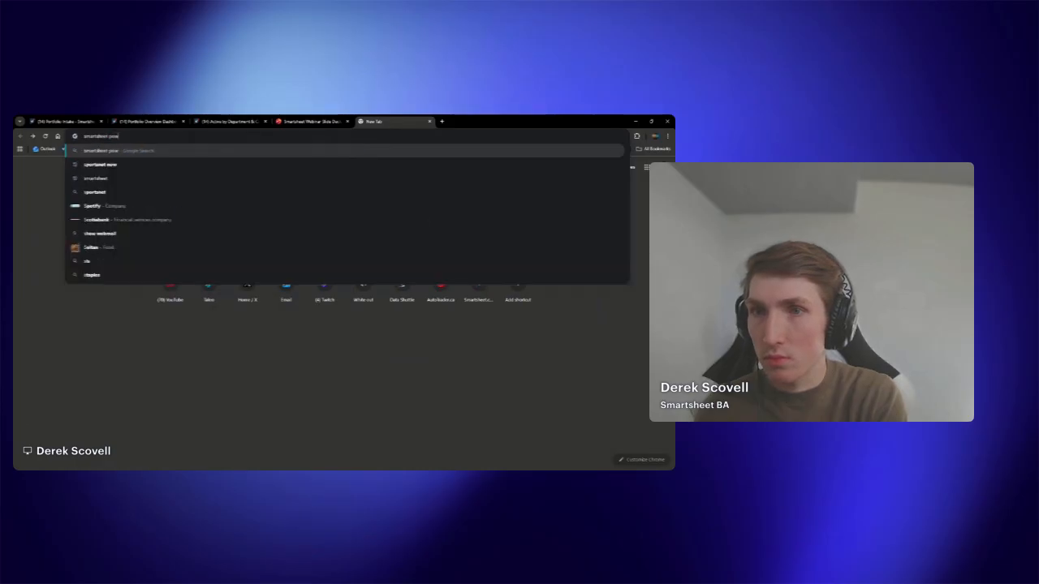
{"action": "type", "text": "er bi integration"}
{"action": "key", "text": "Return"}
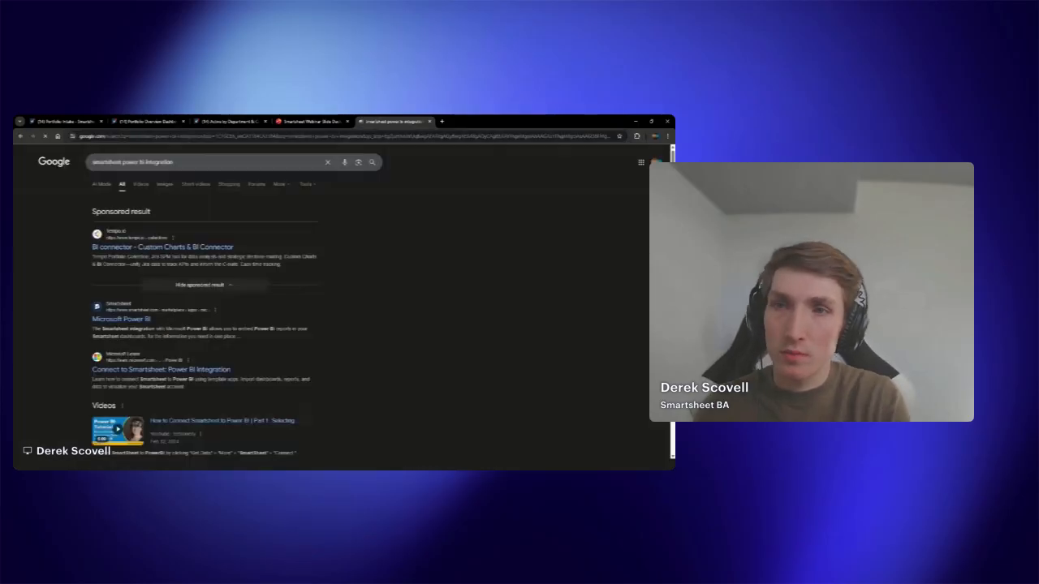
{"action": "left_click", "coordinate": [136, 320]}
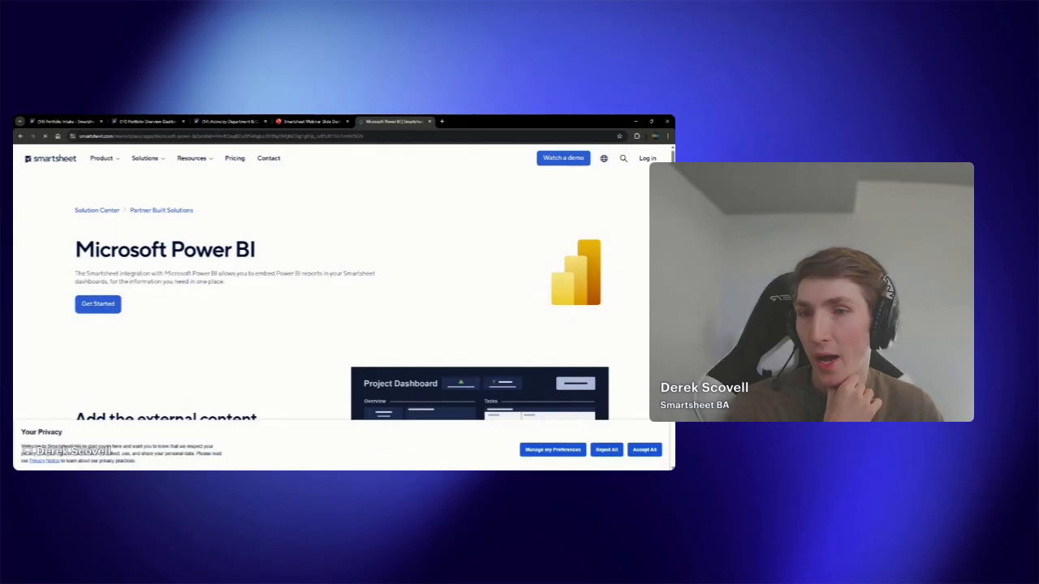
Examine the page's description of embedding Power BI reports in dashboards and return to the webinar slide deck
{"action": "left_click_drag", "start_coordinate": [267, 273], "coordinate": [330, 275]}
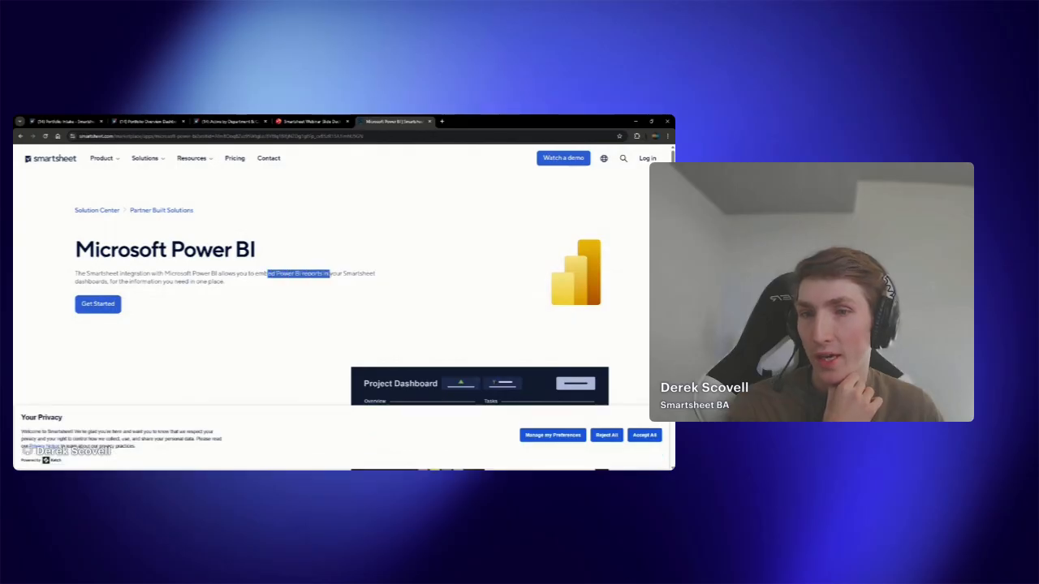
{"action": "left_click", "coordinate": [303, 318]}
{"action": "scroll", "coordinate": [304, 318], "scroll_direction": "down", "scroll_amount": 3}
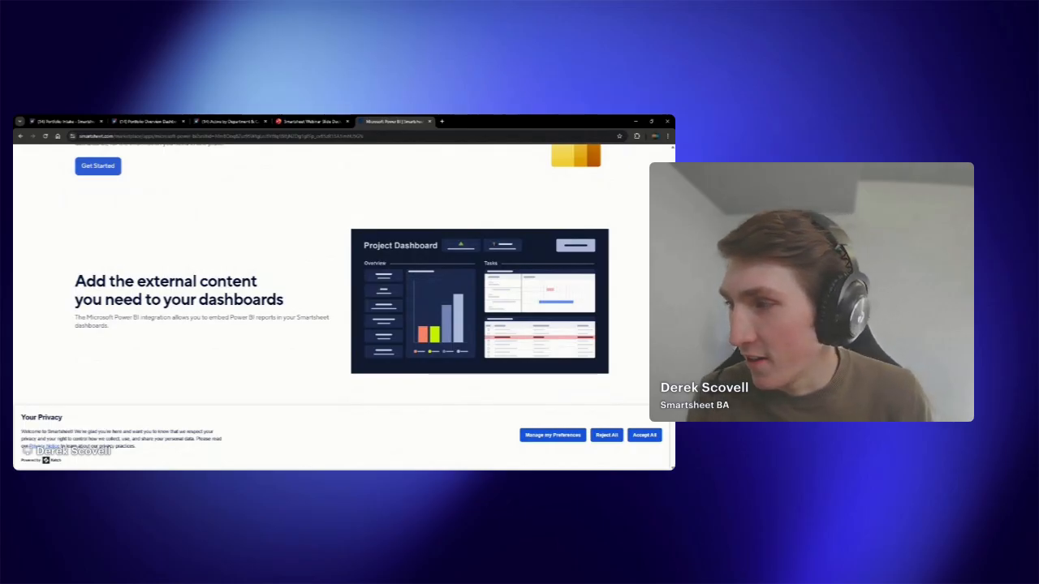
{"action": "left_click", "coordinate": [230, 122]}
{"action": "left_click", "coordinate": [303, 121]}
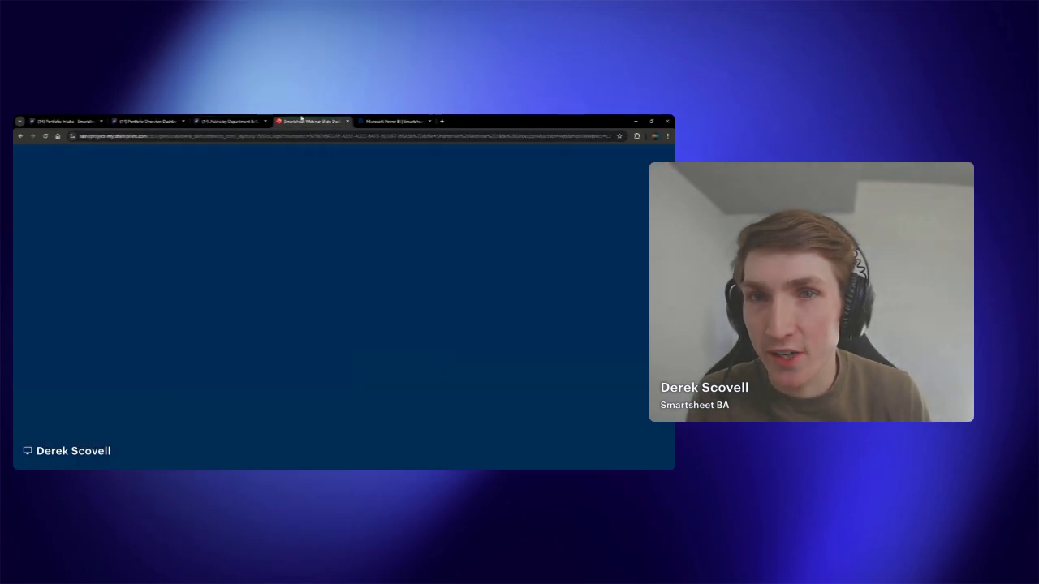